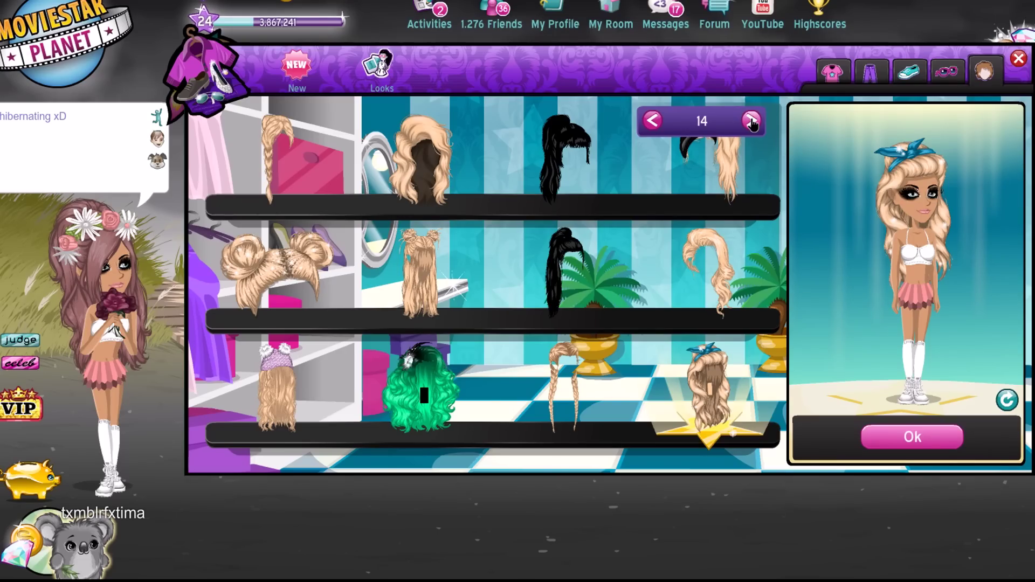
Step: Try the green curly hair and the wavy blonde hair on the character while browsing the hairstyles to page 18
left_click(413, 383)
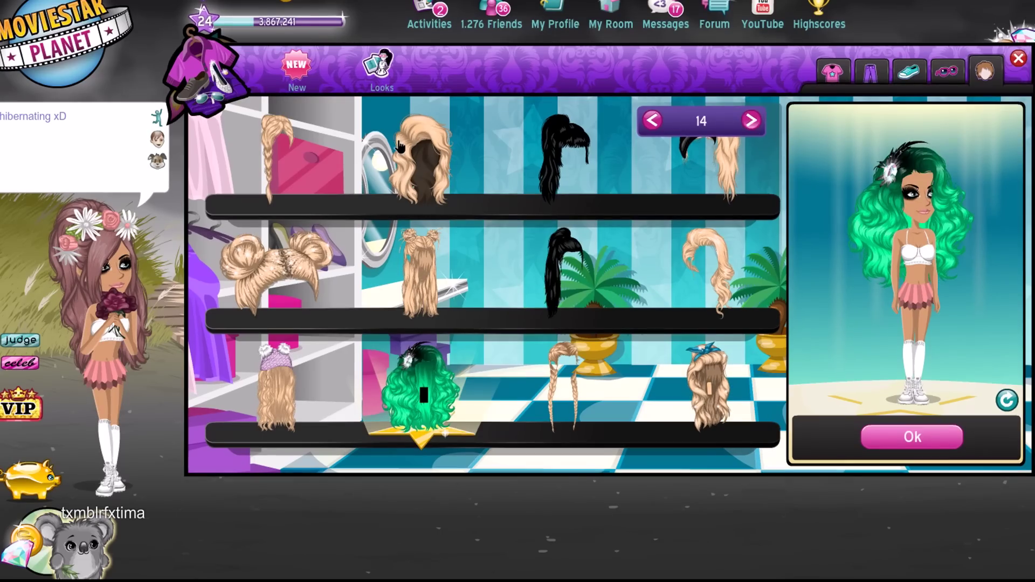
left_click(421, 157)
left_click(752, 121)
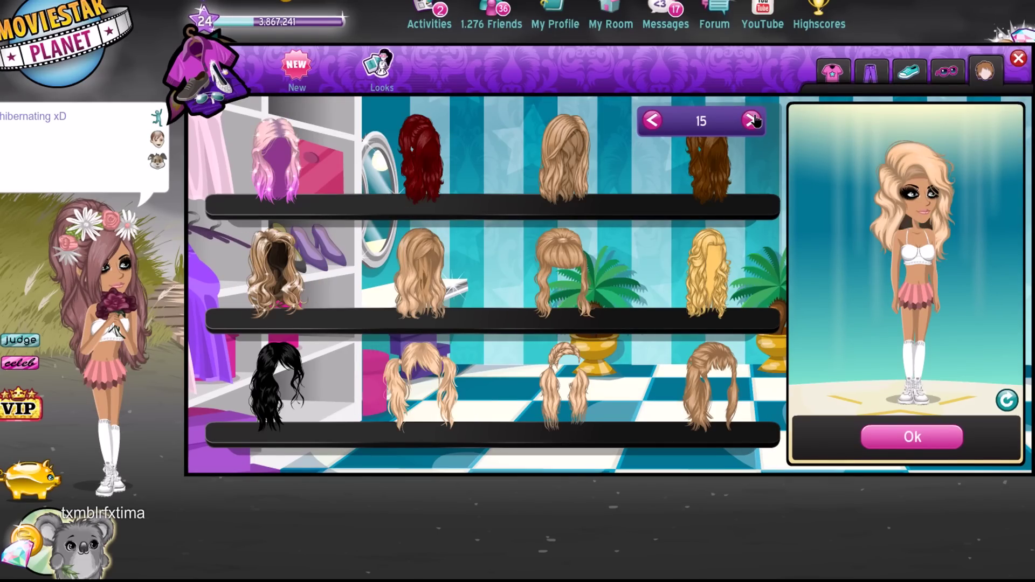
left_click(752, 121)
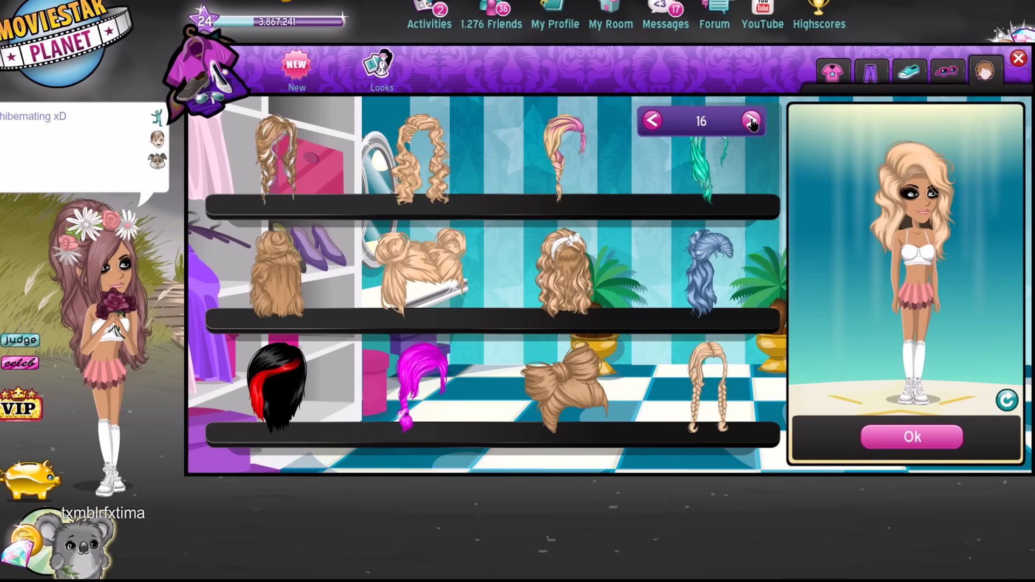
left_click(753, 123)
left_click(752, 123)
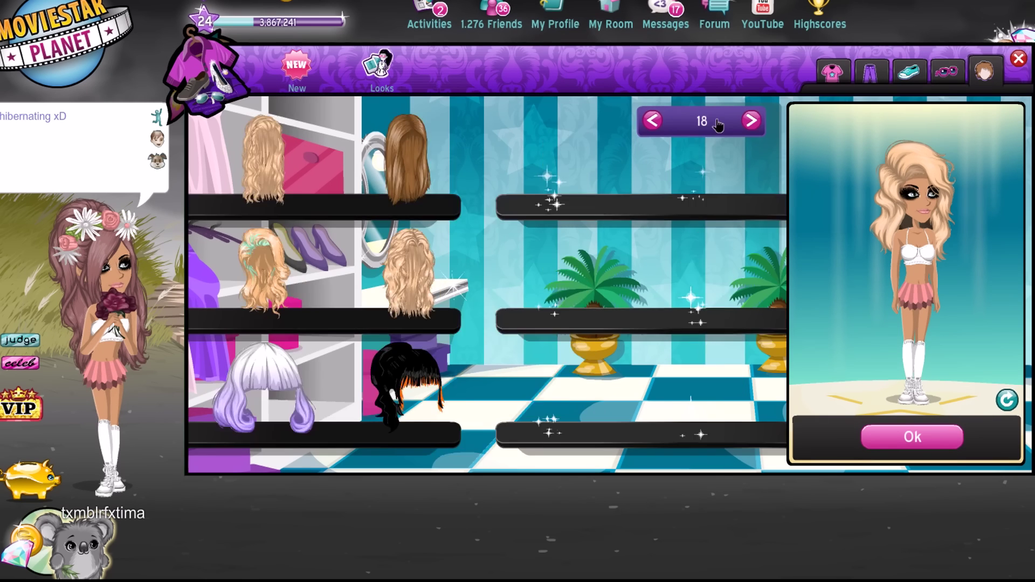
Step: Try the white and lilac bob from page 17 against the straight orange hair from page 18, returning to the bob
left_click(653, 122)
left_click(566, 372)
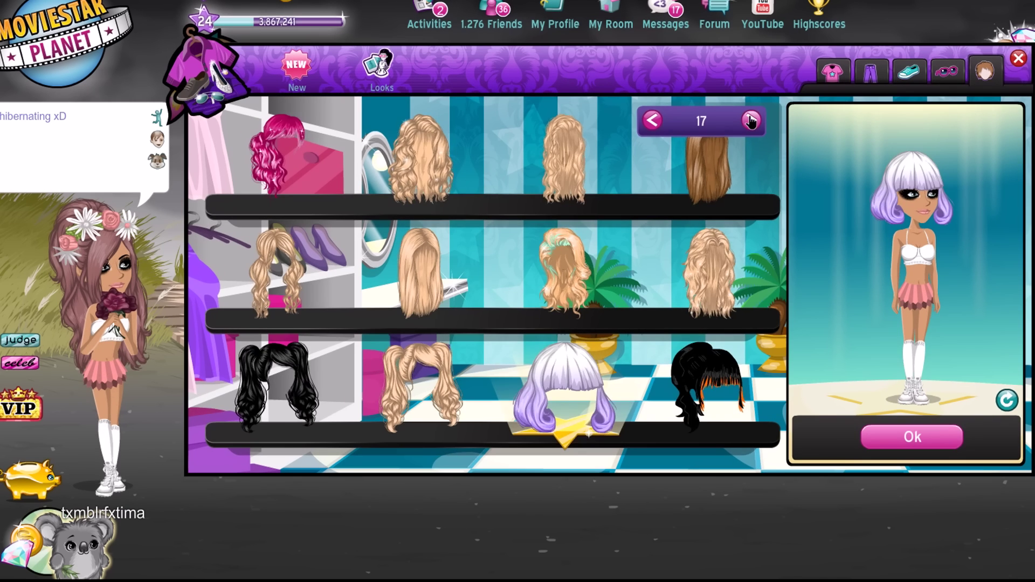
left_click(751, 121)
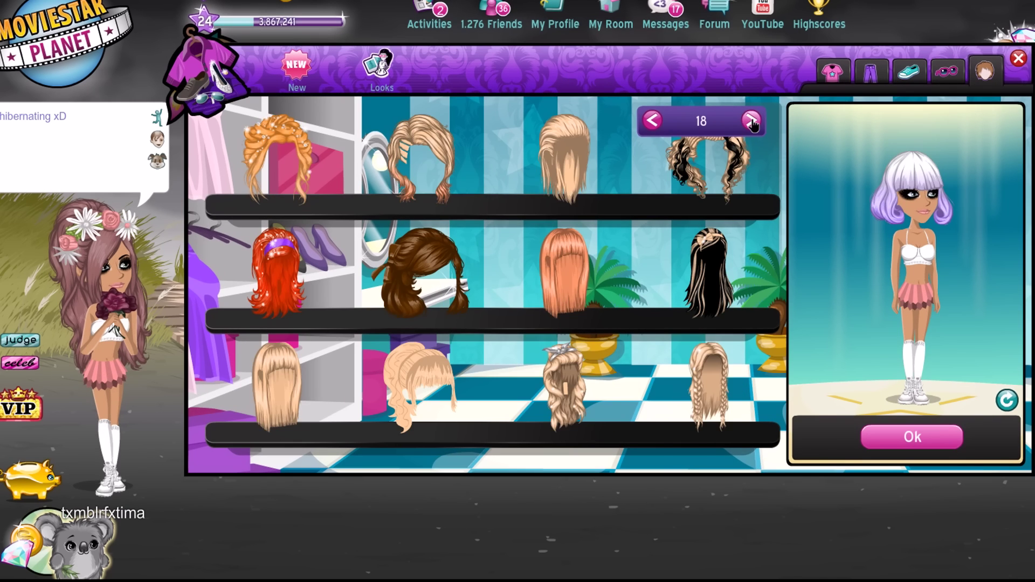
left_click(577, 267)
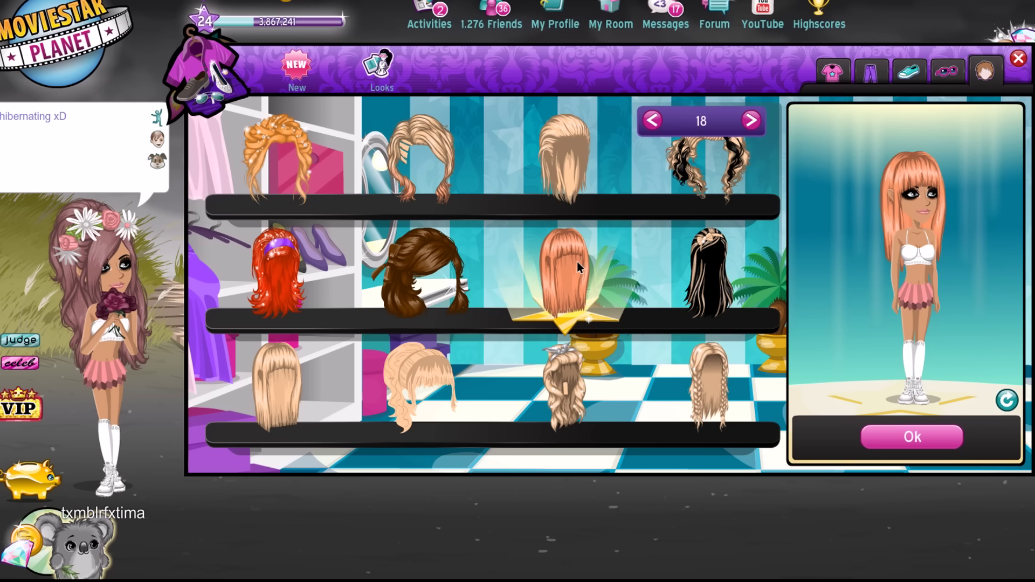
left_click(652, 120)
left_click(561, 370)
left_click(751, 121)
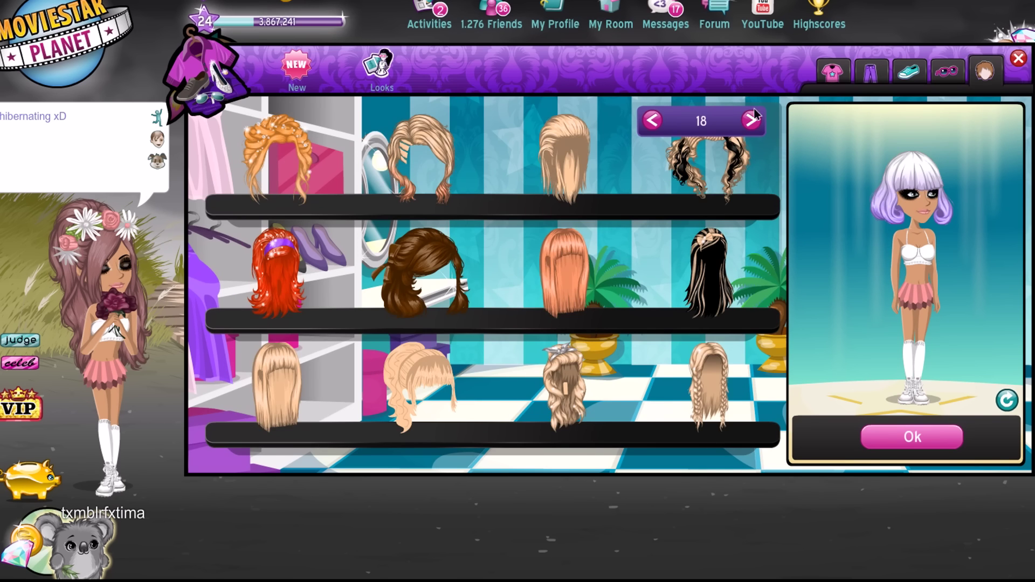
Step: Put the short pink bob with bangs from hairstyle page 20 on the character
left_click(751, 121)
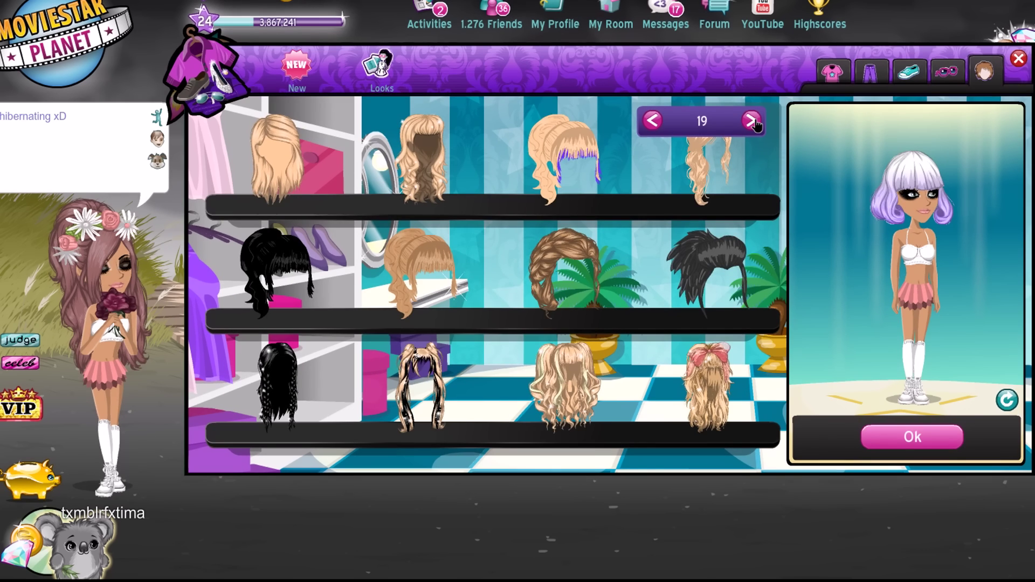
left_click(751, 121)
left_click(564, 161)
Step: Look through the remaining hairstyles up to page 30 and confirm the outfit with the pink bob
left_click(751, 121)
left_click(751, 121)
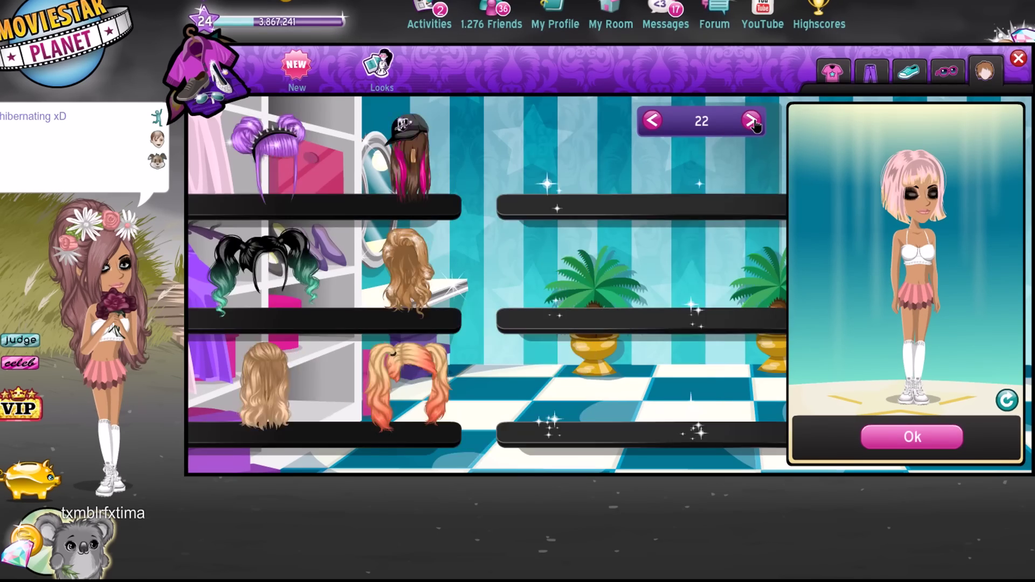
left_click(751, 121)
left_click(752, 122)
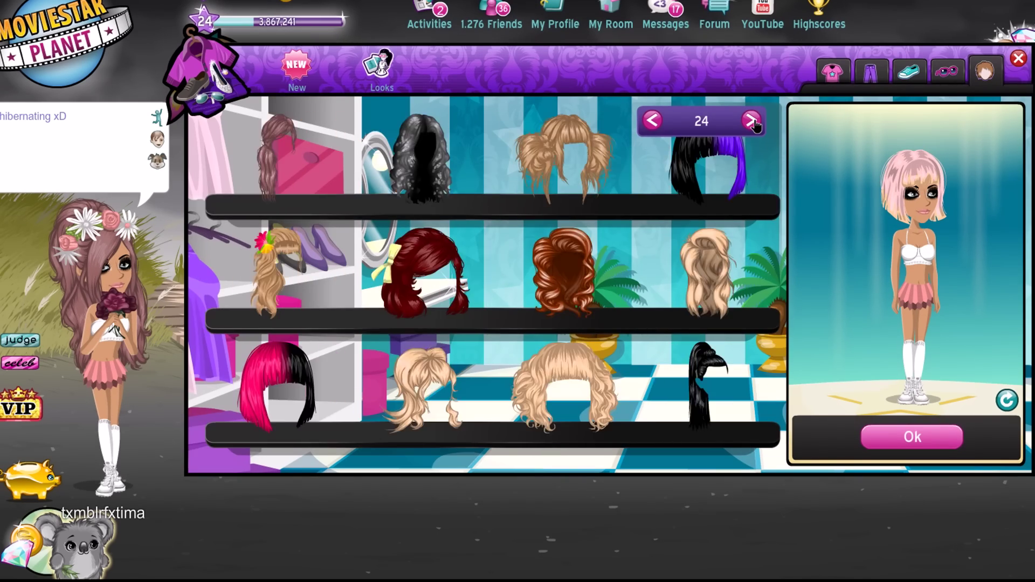
left_click(751, 122)
left_click(752, 121)
left_click(751, 121)
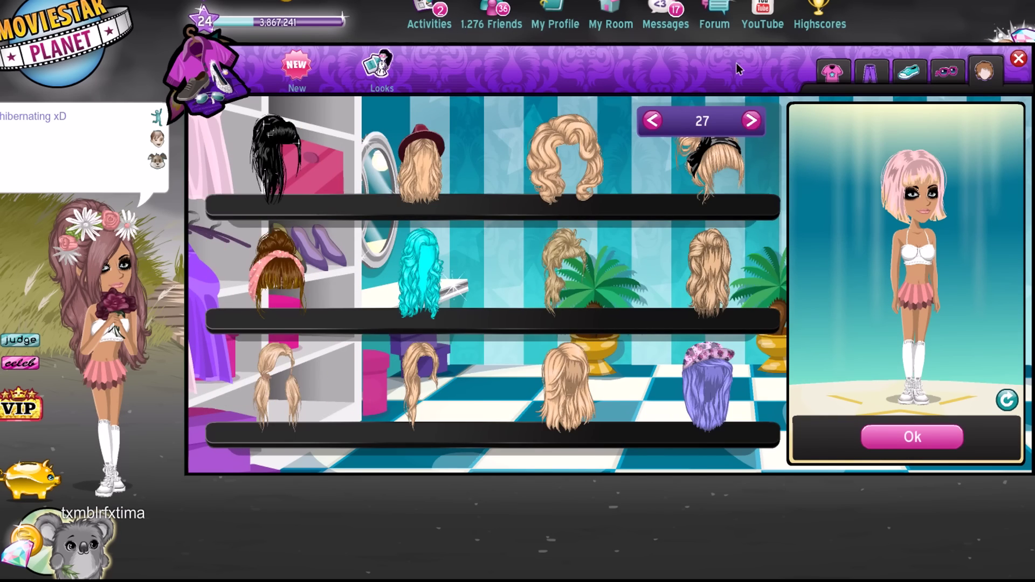
left_click(751, 120)
left_click(751, 121)
left_click(751, 121)
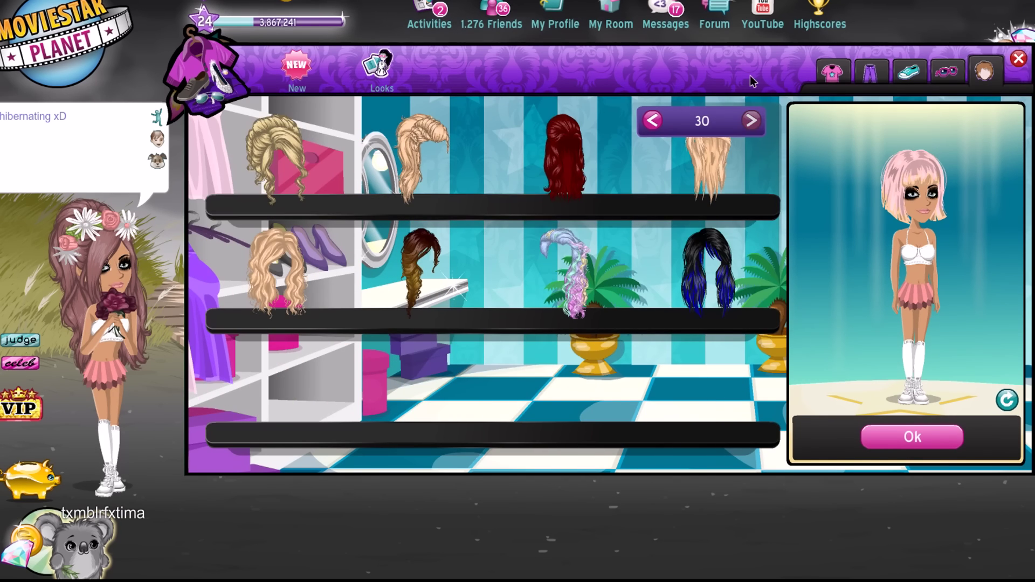
left_click(961, 438)
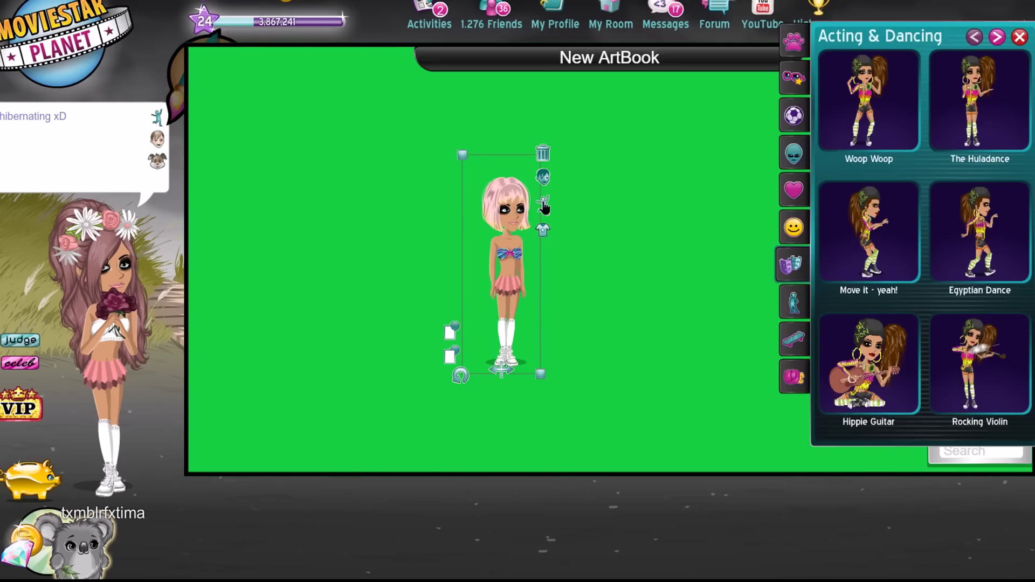
Step: Try the Woop Woop animation pose on the ArtBook character
left_click(502, 186)
left_click(639, 124)
left_click(544, 208)
left_click(857, 105)
Step: Give the character a standing pose from the Basic animations
left_click(541, 207)
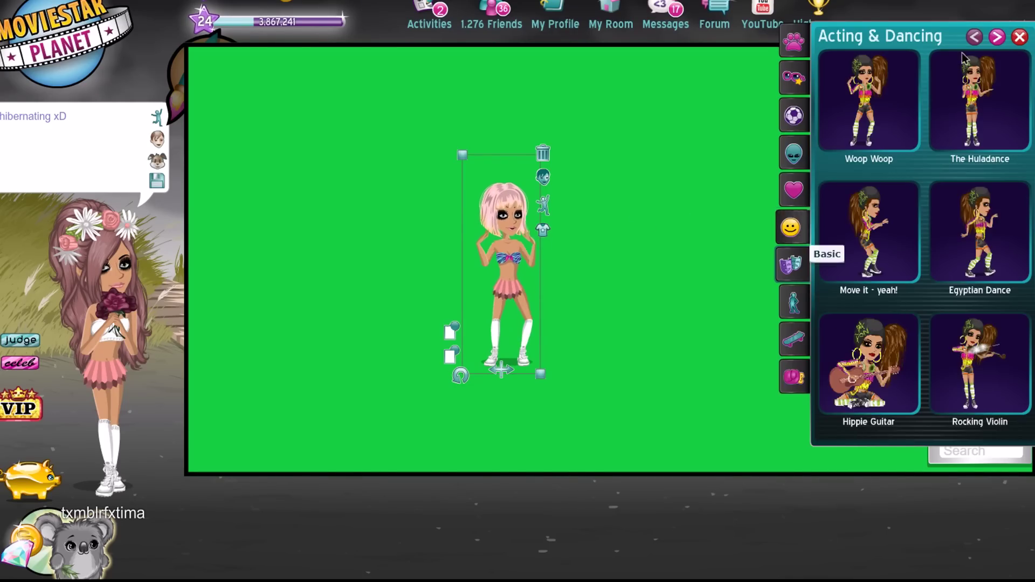
left_click(791, 227)
left_click(979, 103)
Step: Enlarge the character and reposition it so the head and upper body fill the green scene
left_click_drag(513, 259, 499, 199)
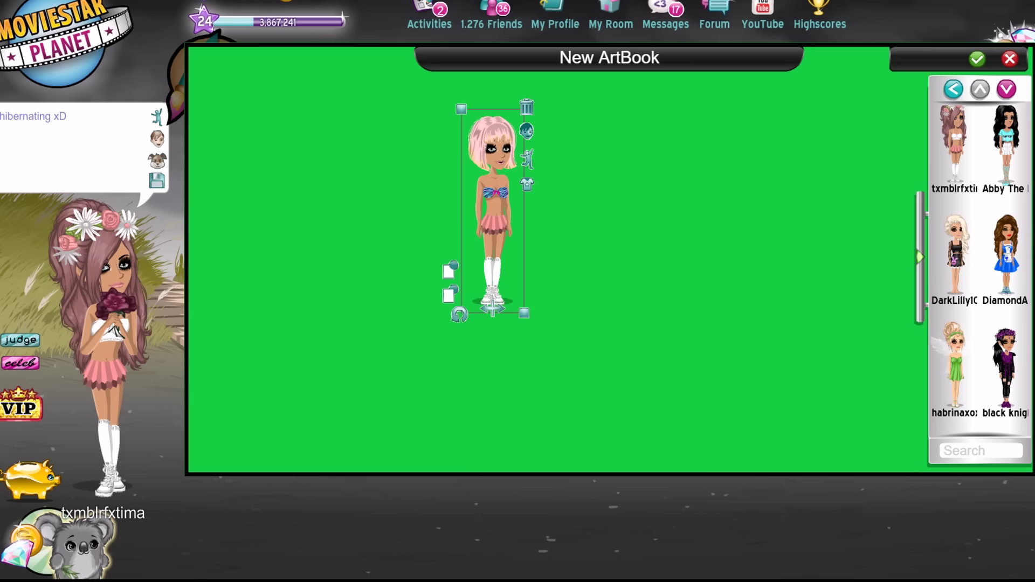
left_click_drag(524, 311, 674, 566)
left_click_drag(587, 410, 647, 279)
left_click_drag(590, 135, 557, 219)
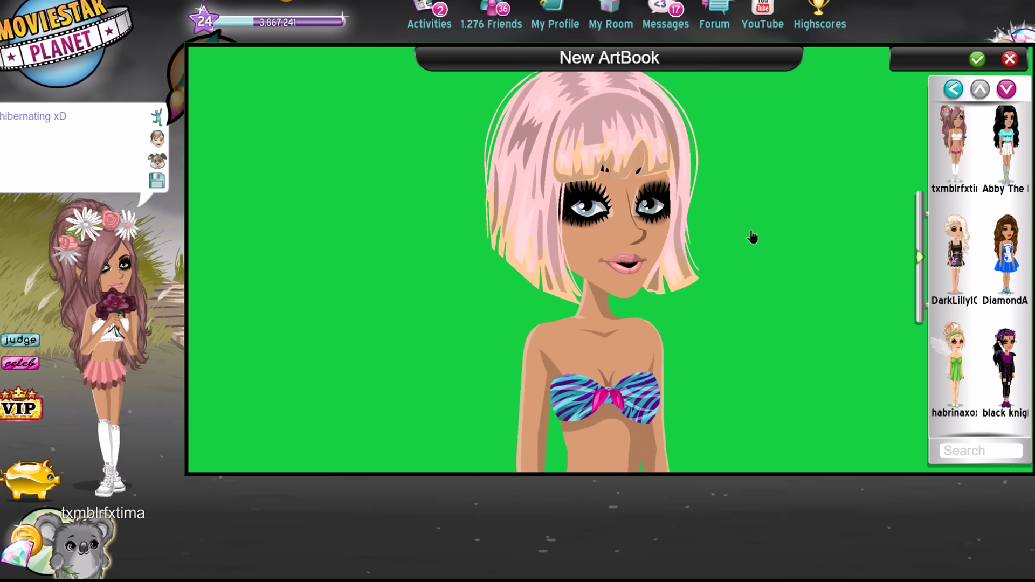
Step: Switch to the Snipping Tool and capture the character's head and upper body against the green background
left_click(755, 581)
left_click(904, 551)
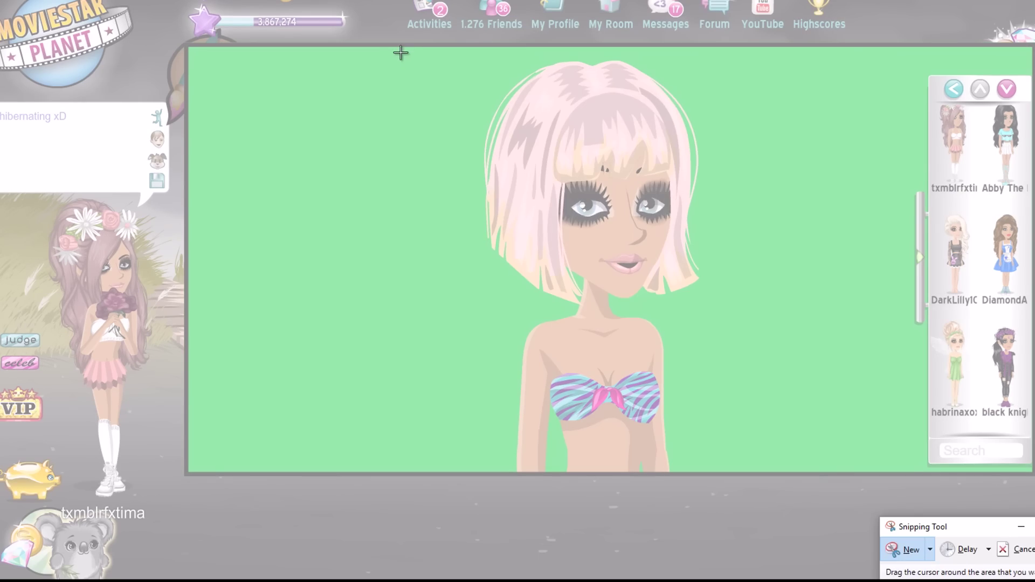
left_click_drag(404, 51, 776, 458)
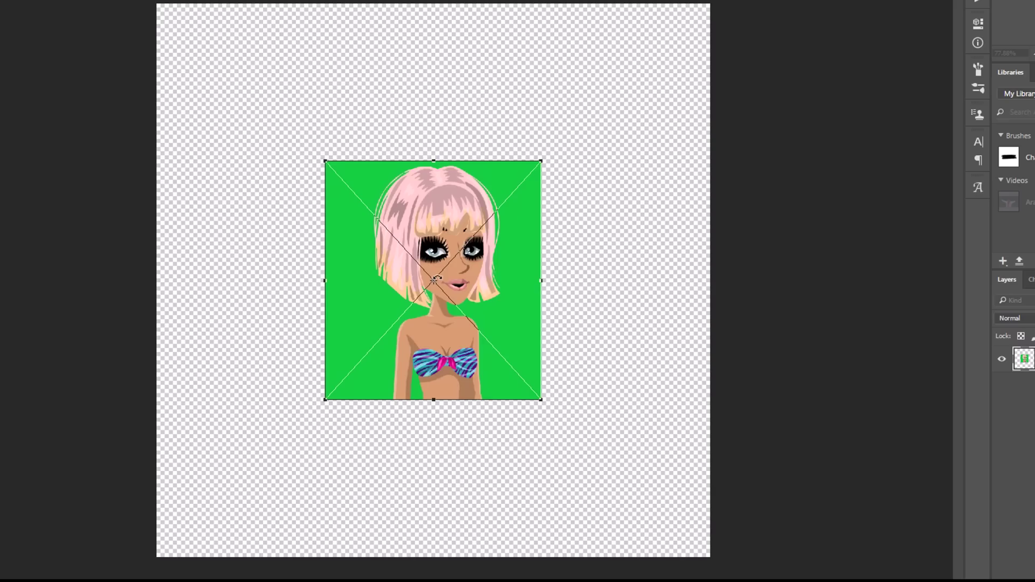
Step: In Photoshop, cancel the green-background image placement and cover the whole canvas with a light grey rectangle
left_click_drag(491, 275, 478, 249)
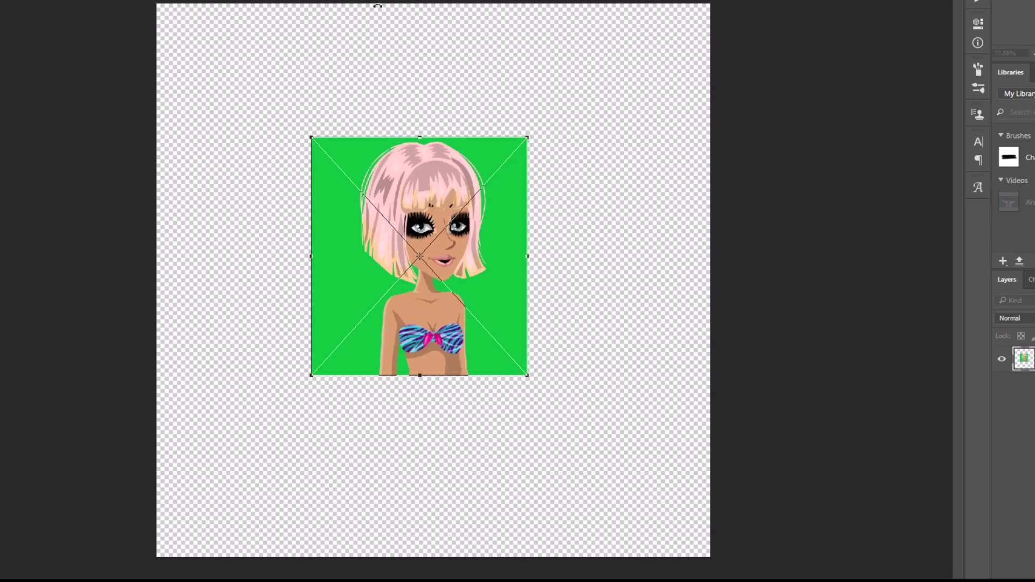
key("Escape")
left_click(19, 297)
left_click_drag(154, 2, 715, 560)
left_click(833, 99)
left_click(807, 238)
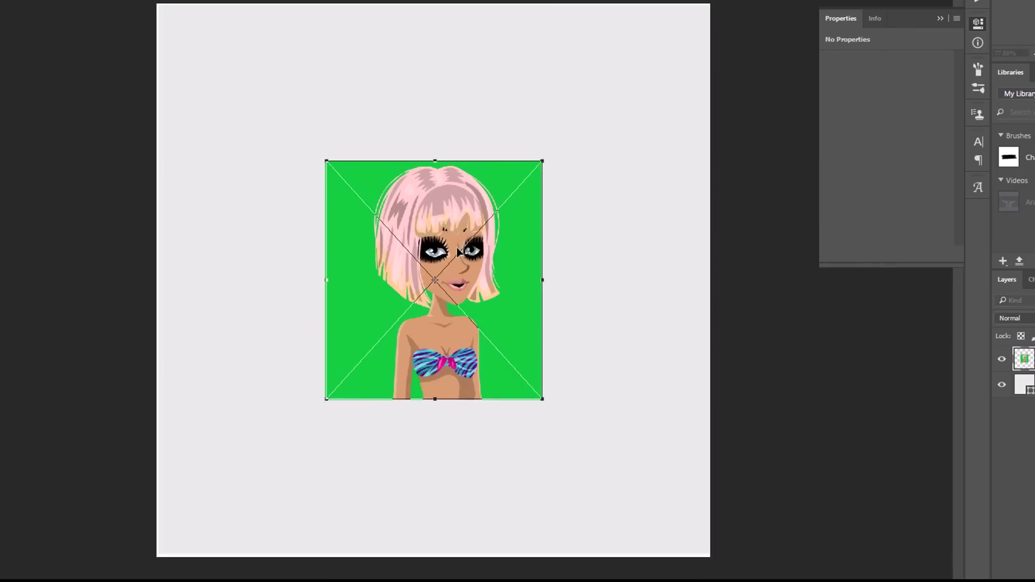
Step: Enlarge the placed character cutout and move it over the light grey background
left_click_drag(543, 399, 735, 581)
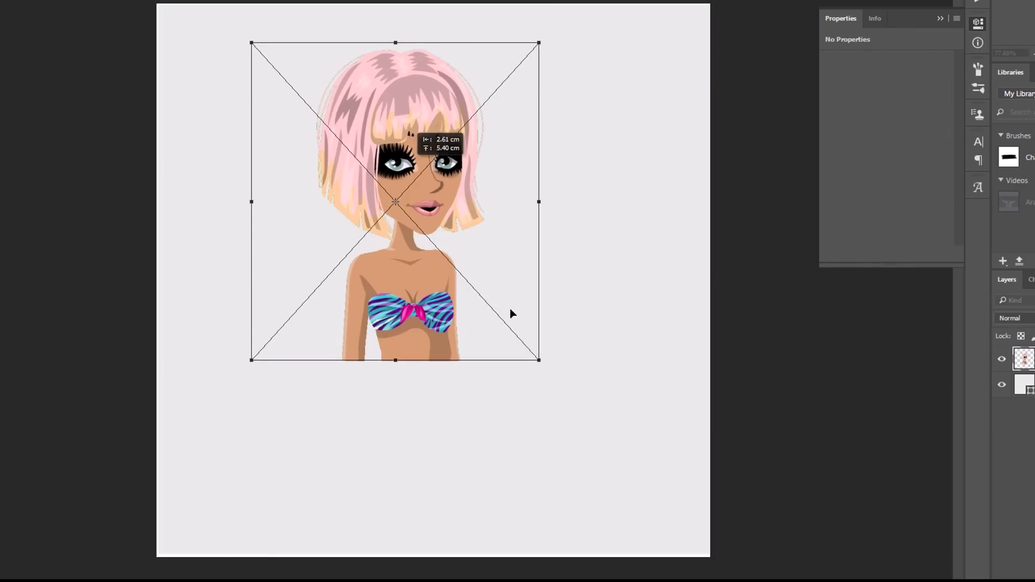
left_click_drag(538, 360, 735, 581)
left_click_drag(593, 458, 455, 317)
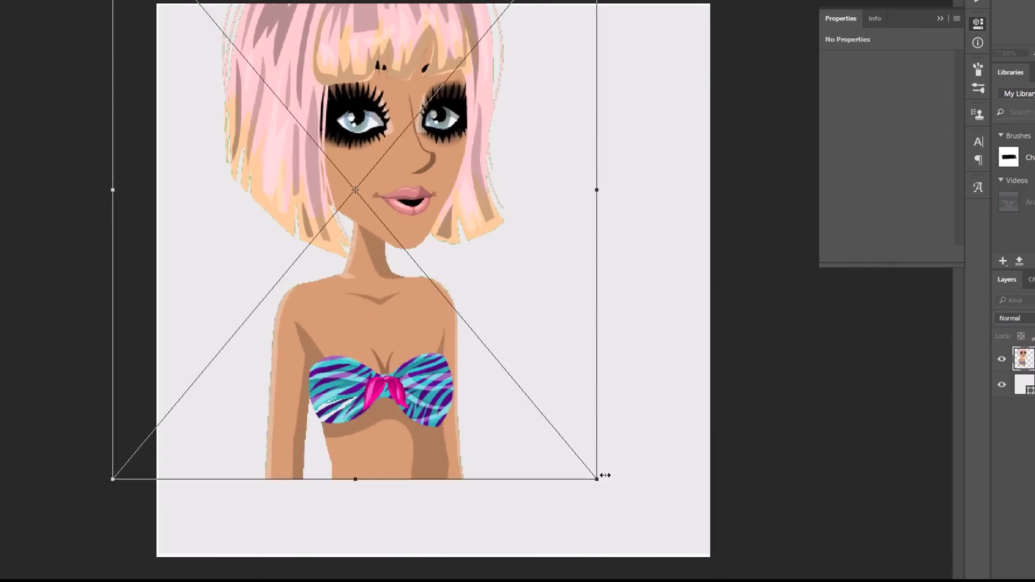
left_click_drag(597, 478, 656, 564)
left_click_drag(411, 289, 438, 409)
Step: Scale and reposition the cutout further until the head and shoulders fill the canvas, and commit the placement
mouse_move(622, 84)
left_mouse_down()
mouse_move(607, 66)
mouse_move(606, 89)
left_mouse_up()
left_click_drag(682, 43, 721, 0)
left_click_drag(463, 135, 460, 182)
left_click_drag(709, 30, 735, 0)
left_click_drag(599, 119, 585, 124)
left_click_drag(731, 128, 754, 127)
left_click_drag(492, 131, 482, 135)
key("Return")
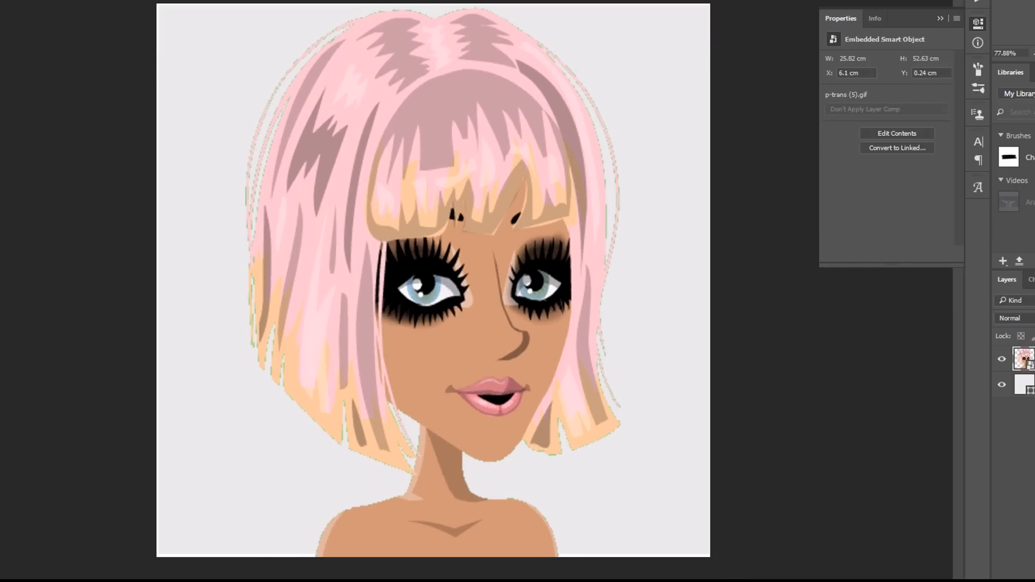
left_click(2, 0)
mouse_move(54, 0)
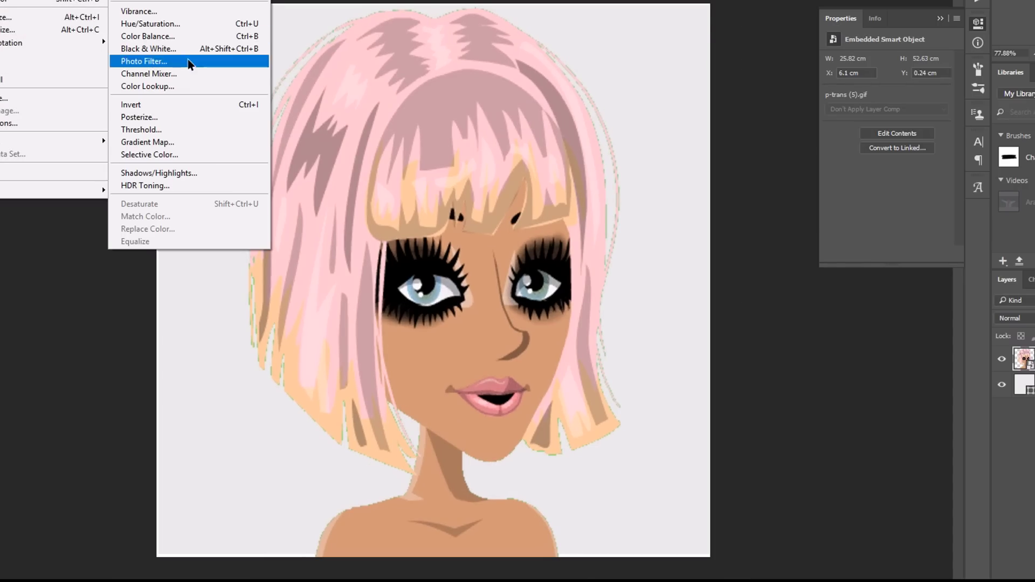
left_click(148, 48)
left_click(816, 155)
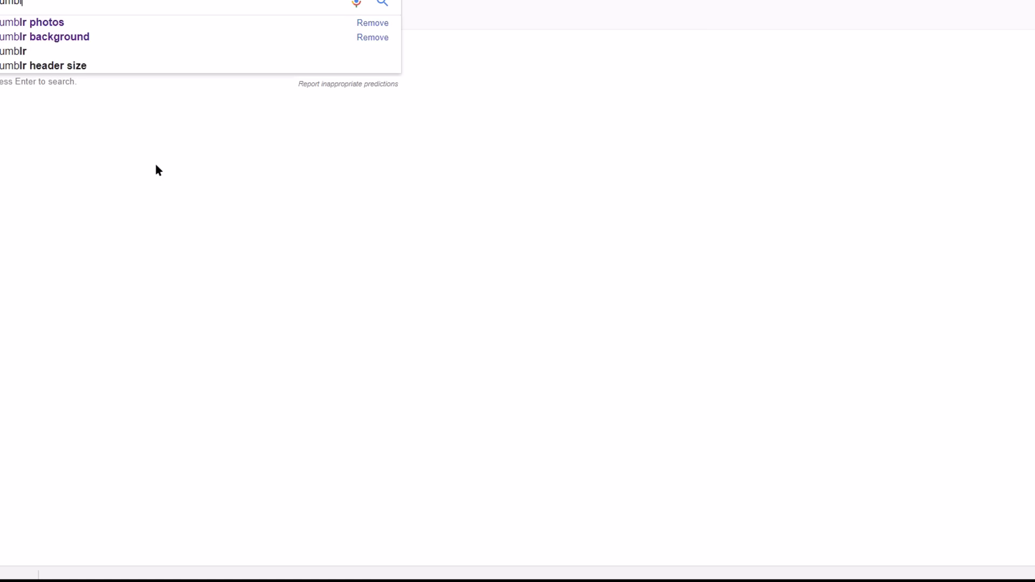
Step: Search Google Images for "tumblr glasses" and filter the results to transparent images
type("glasses")
key("Return")
left_click(380, 39)
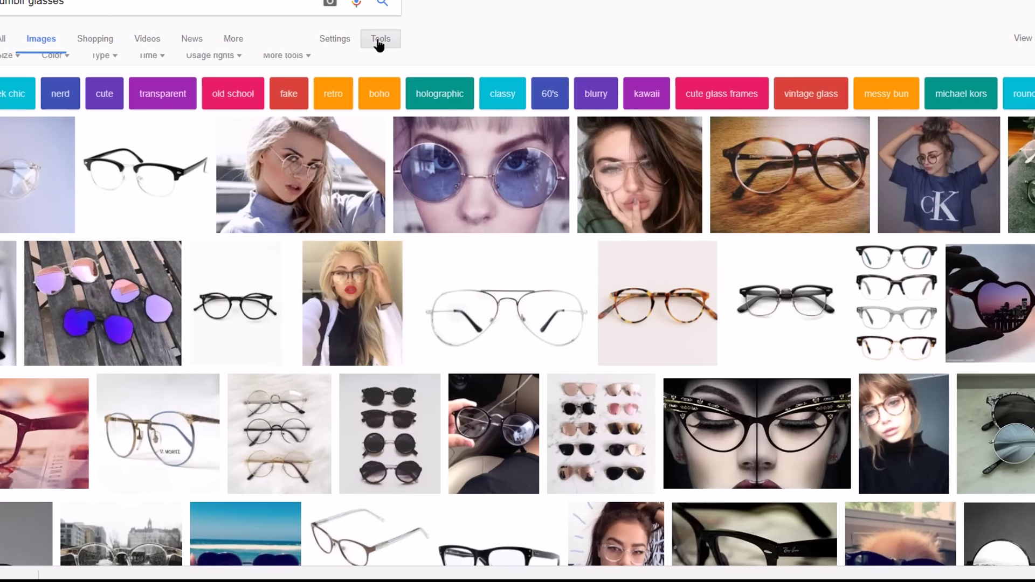
left_click(11, 62)
left_click(56, 62)
left_click(81, 140)
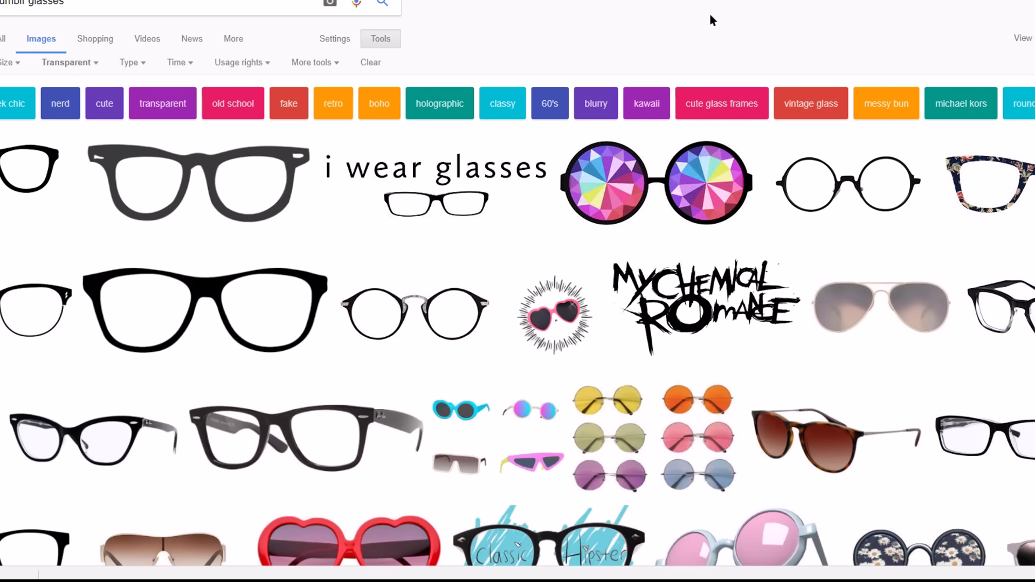
Step: Browse the transparent glasses images and pick the round sunglasses with daisy-patterned lenses
scroll(674, 361, "down", 10)
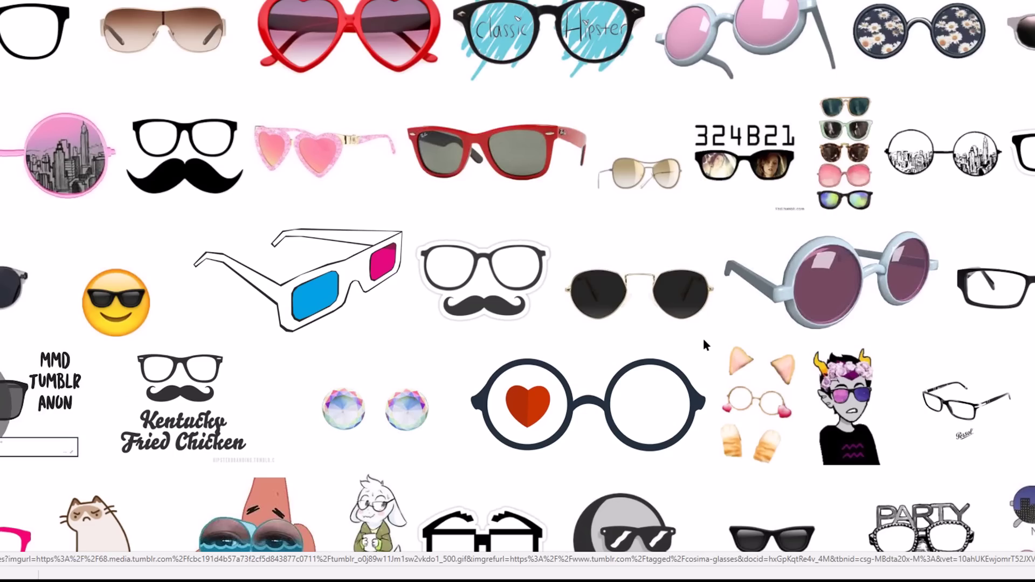
scroll(703, 338, "down", 4)
scroll(809, 216, "up", 5)
left_click(919, 90)
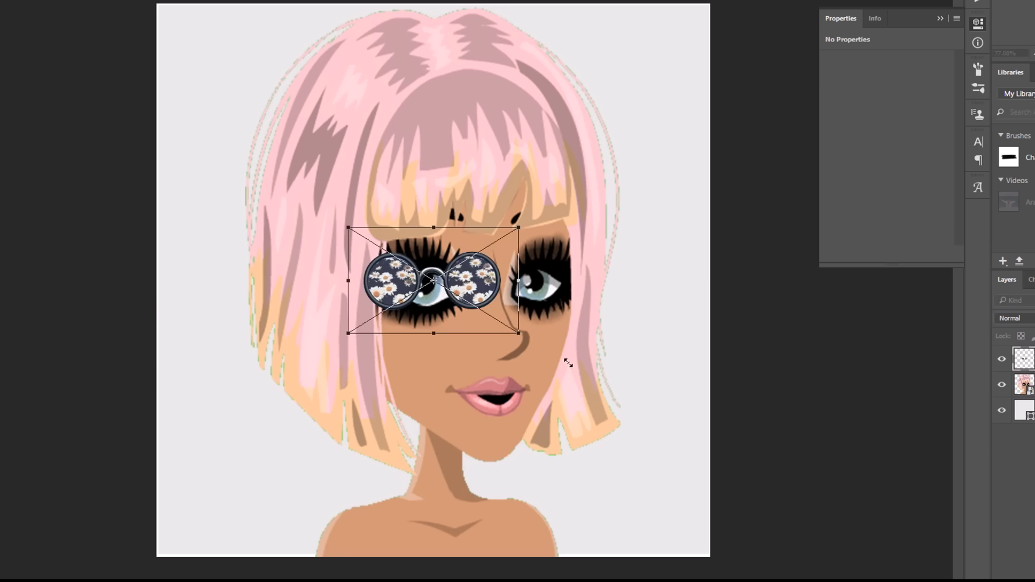
Step: Enlarge the placed daisy sunglasses and position them over the character's eyes
left_click_drag(539, 261, 567, 310)
mouse_move(637, 395)
left_mouse_down()
mouse_move(614, 383)
mouse_move(627, 388)
left_mouse_up()
left_click_drag(543, 297, 539, 278)
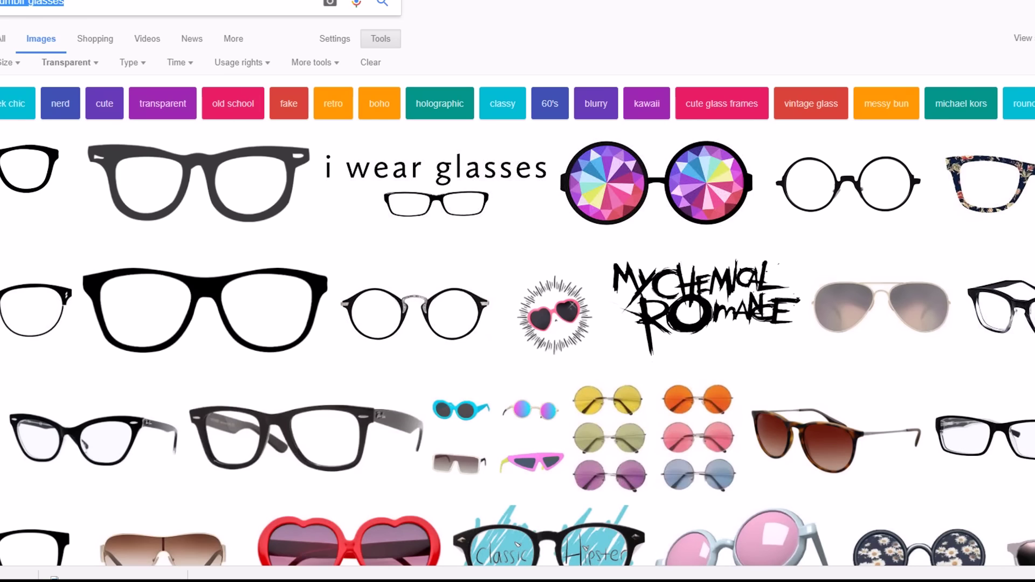
Step: Search Google Images for "retro sunglasses" and "snapchat glasses filter", refining the latter with "png"
type("retro sunglasses")
key("Return")
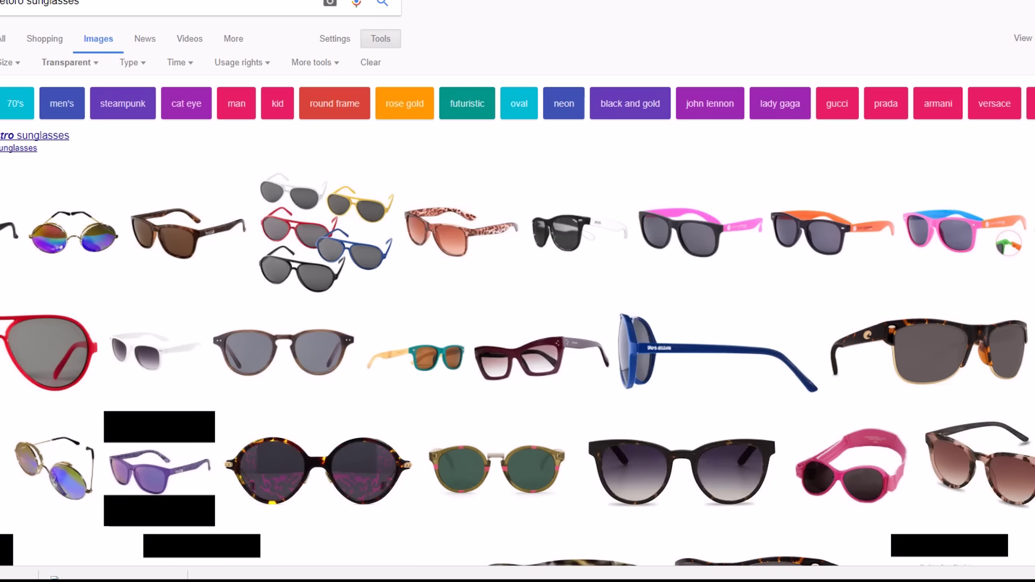
type("snapchat glasses filter")
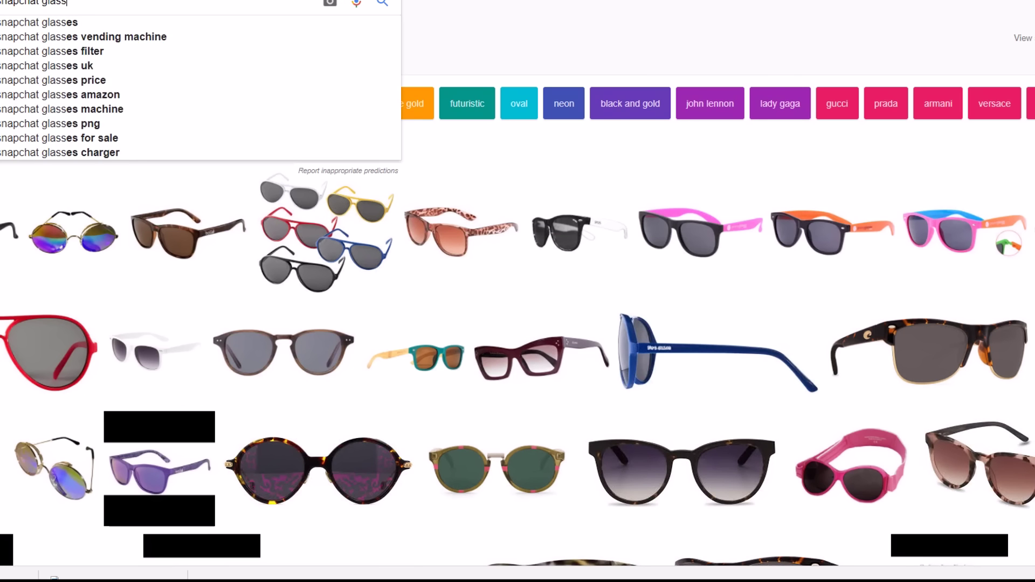
key("Return")
left_click(271, 4)
type("png")
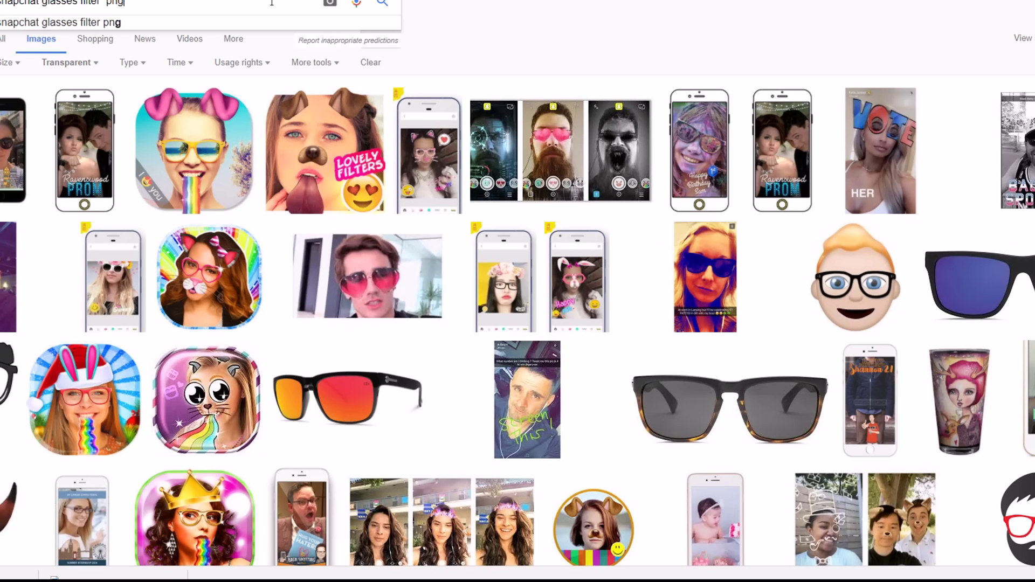
key("Return")
Step: Search for "tumblr glasses" again and clear the transparent image filter
triple_click(270, 4)
type("tumblr glasses")
key("Return")
left_click(370, 63)
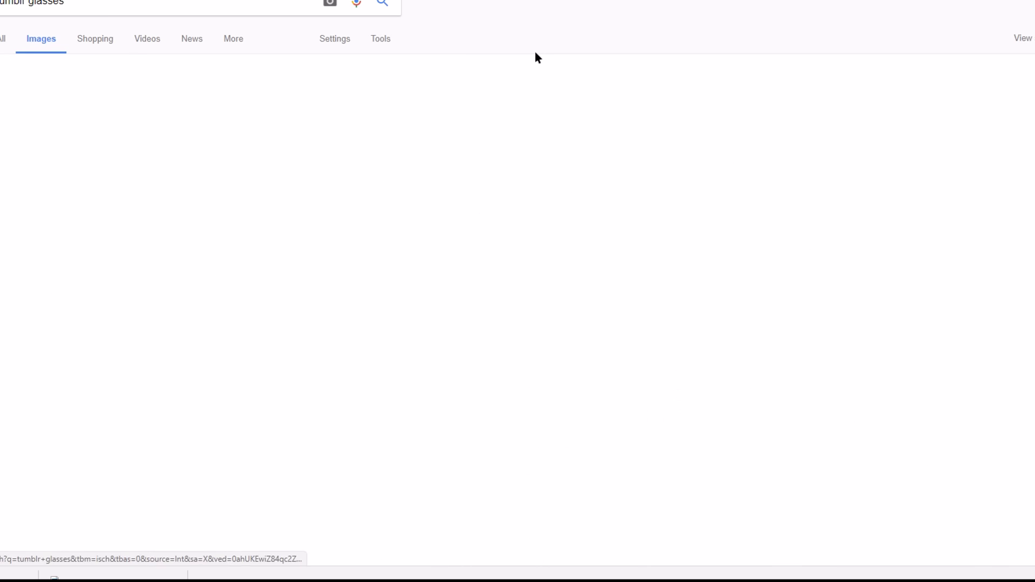
Step: Open the round mirrored sunglasses on a dark textured background from the search results and save the image
scroll(668, 334, "down", 5)
left_click(671, 338)
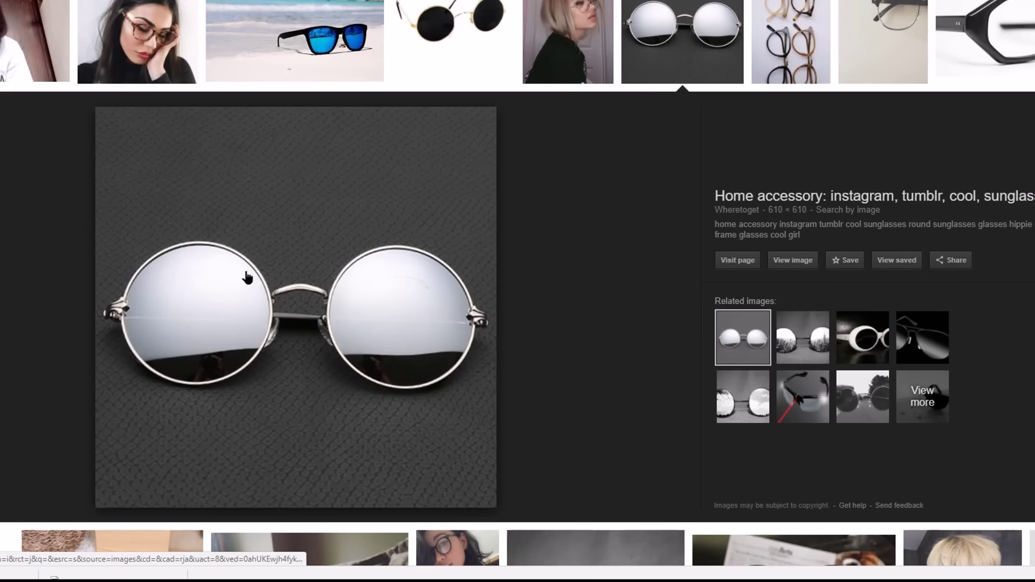
right_click(245, 272)
left_click(139, 344)
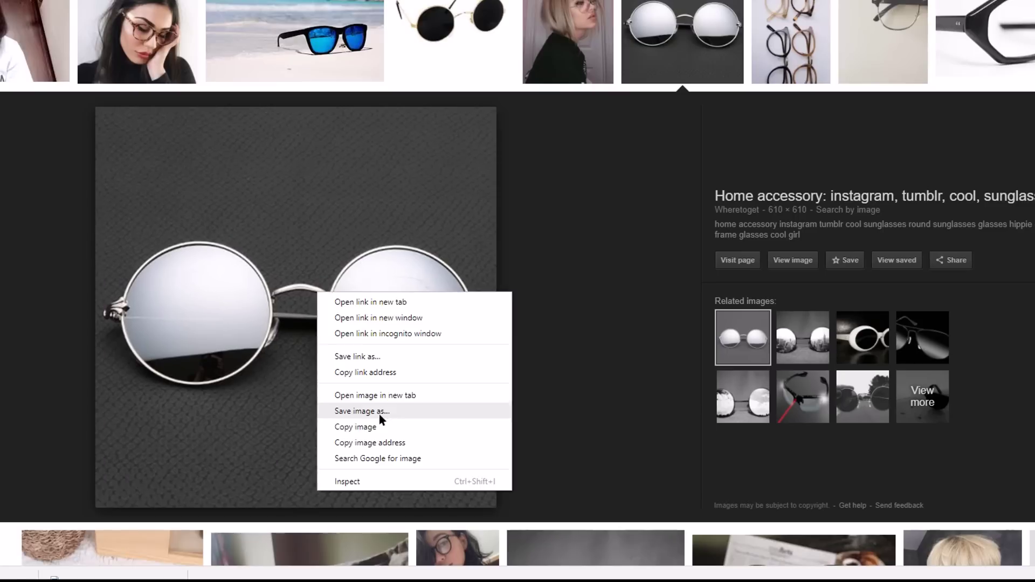
left_click(380, 410)
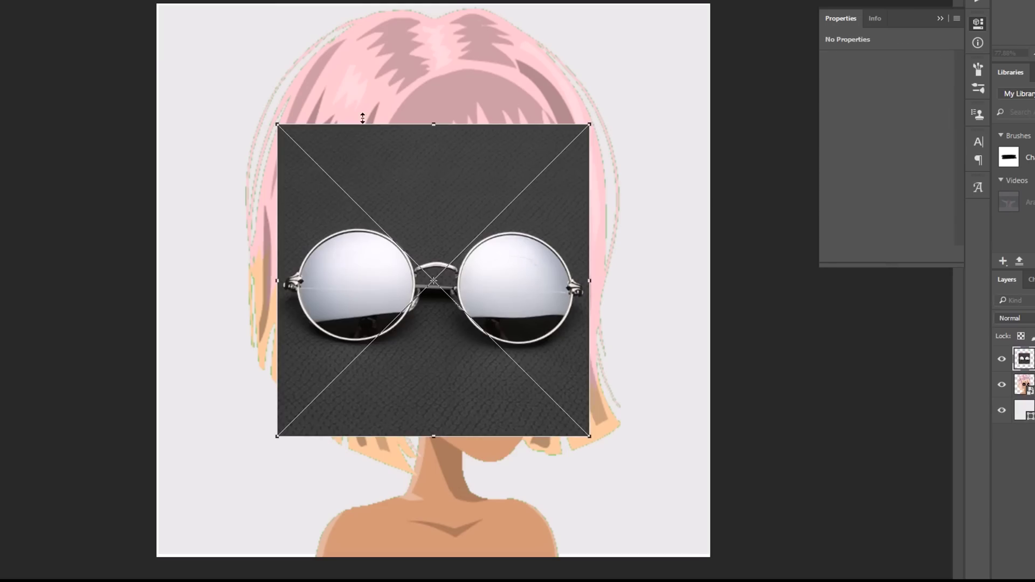
Step: Enlarge the placed mirrored sunglasses image and position it over the character's face
left_click_drag(590, 436, 664, 511)
left_click_drag(517, 345, 482, 327)
key("Return")
Step: Select the dark background around the mirrored sunglasses, rasterize their layer, delete the background and clear the selection
left_click(307, 175)
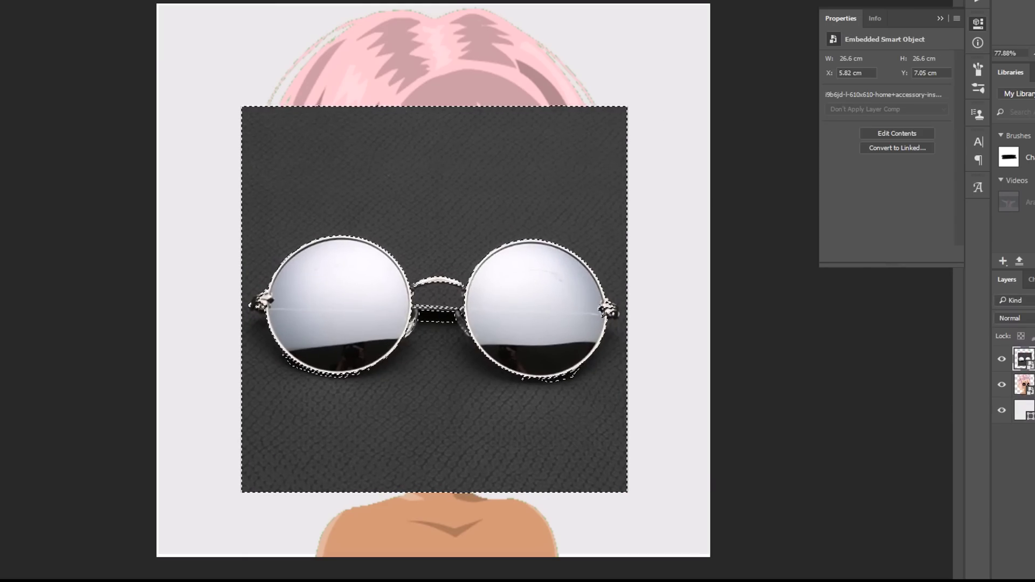
right_click(1031, 359)
left_click(913, 209)
key("Delete")
key("ctrl+d")
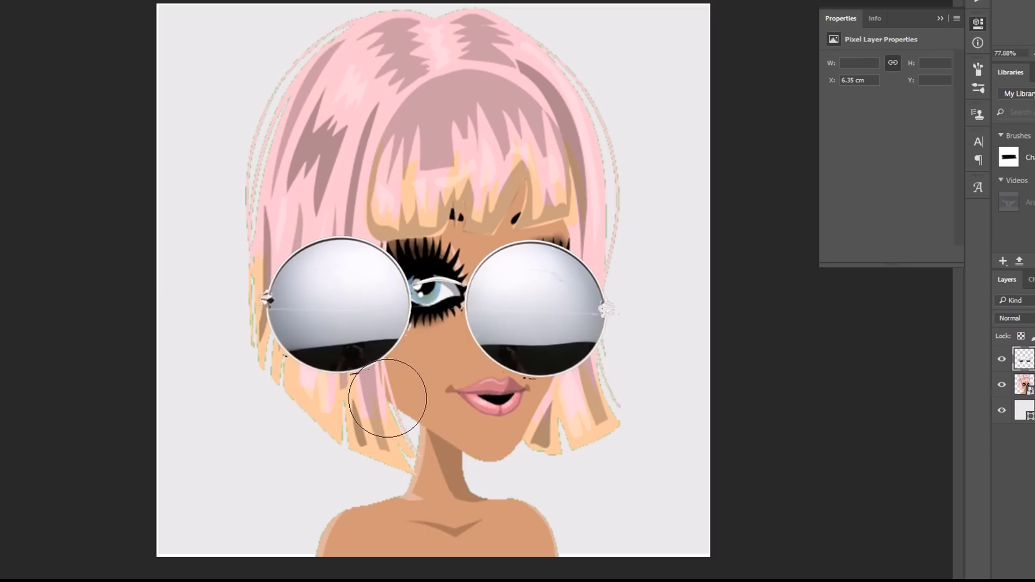
Step: Set the eraser's hardness to 100% and erase the leftover background specks around the sunglasses
left_click_drag(373, 301, 365, 308)
key("ctrl+z")
key("ctrl+z")
left_click(3, 1)
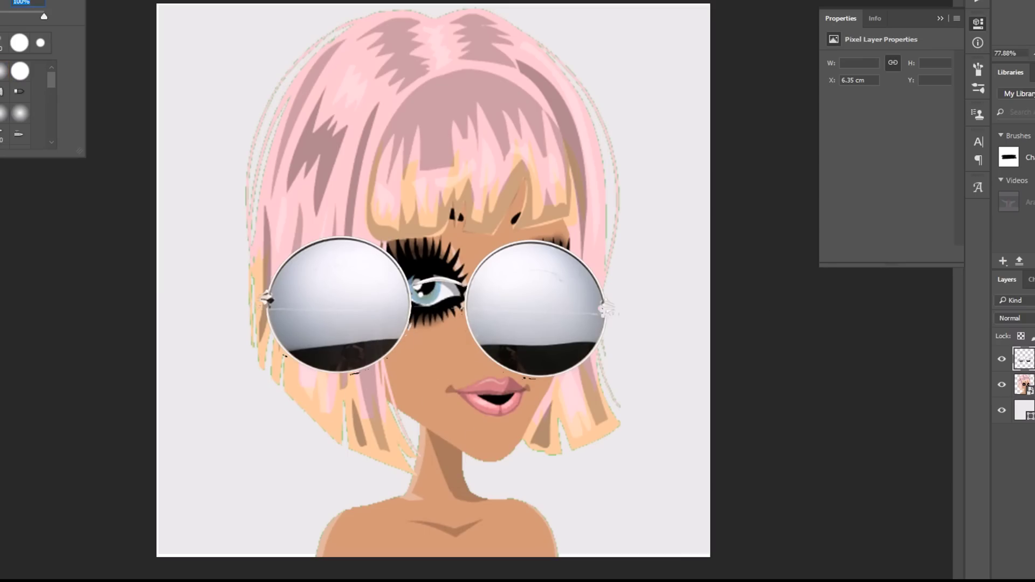
left_click(324, 291)
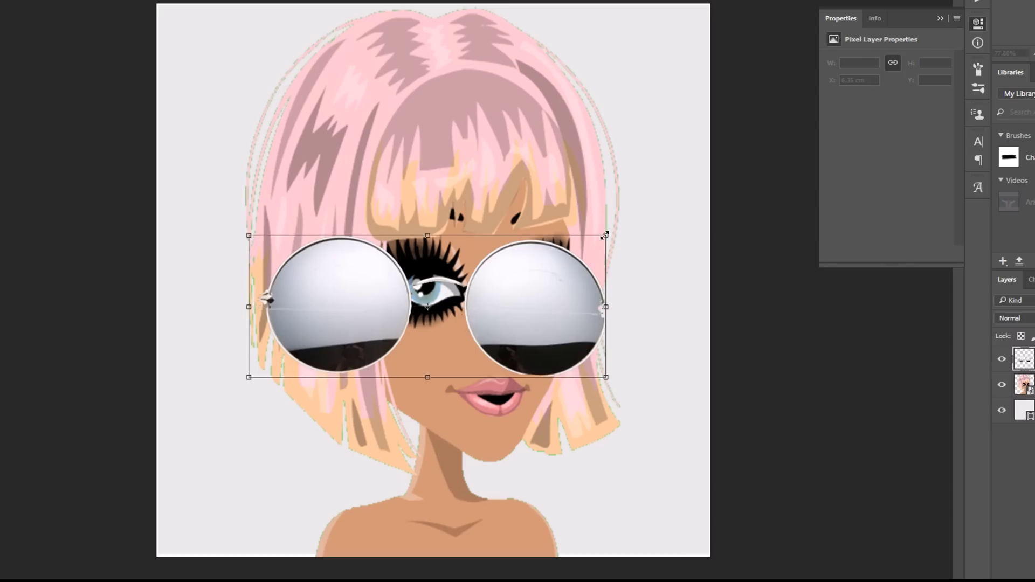
Step: Scale down, tilt and position the sunglasses over the character's eyes, and switch the transform to warp mode
left_click_drag(605, 235, 456, 280)
left_click_drag(413, 309, 541, 262)
left_click_drag(584, 232, 598, 232)
left_click_drag(574, 251, 600, 226)
left_click_drag(555, 249, 545, 274)
left_click_drag(605, 242, 601, 233)
left_click_drag(542, 280, 545, 281)
left_click(485, 0)
Step: Try several warp presets on the tilted sunglasses, including Arch and Fisheye
left_click(8, 0)
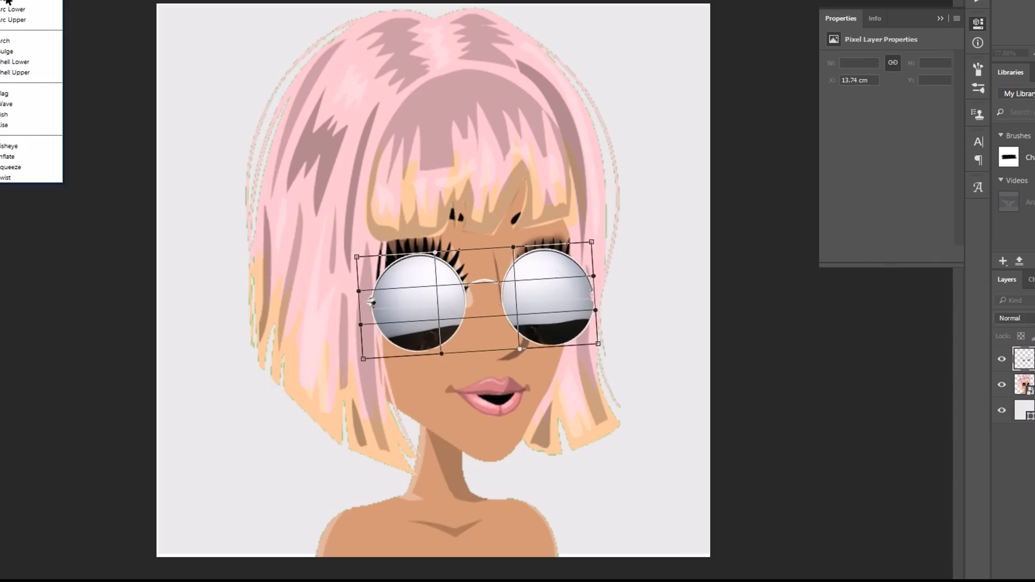
left_click(7, 1)
left_click(32, 0)
left_click(44, 9)
left_click(44, 0)
left_click(44, 41)
left_click(44, 0)
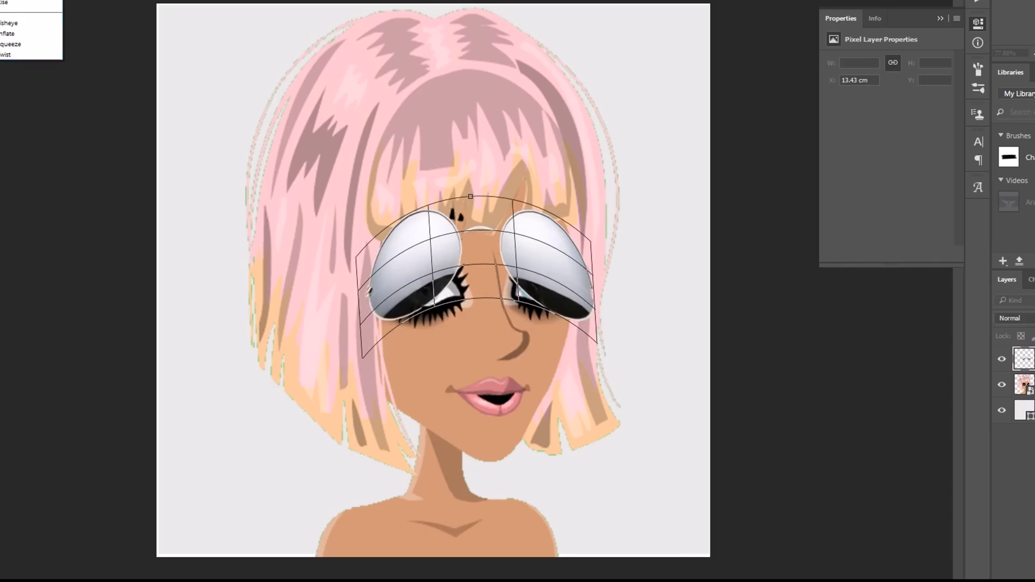
left_click(38, 52)
left_click(38, 0)
left_click(32, 72)
left_click(33, 0)
left_click(20, 145)
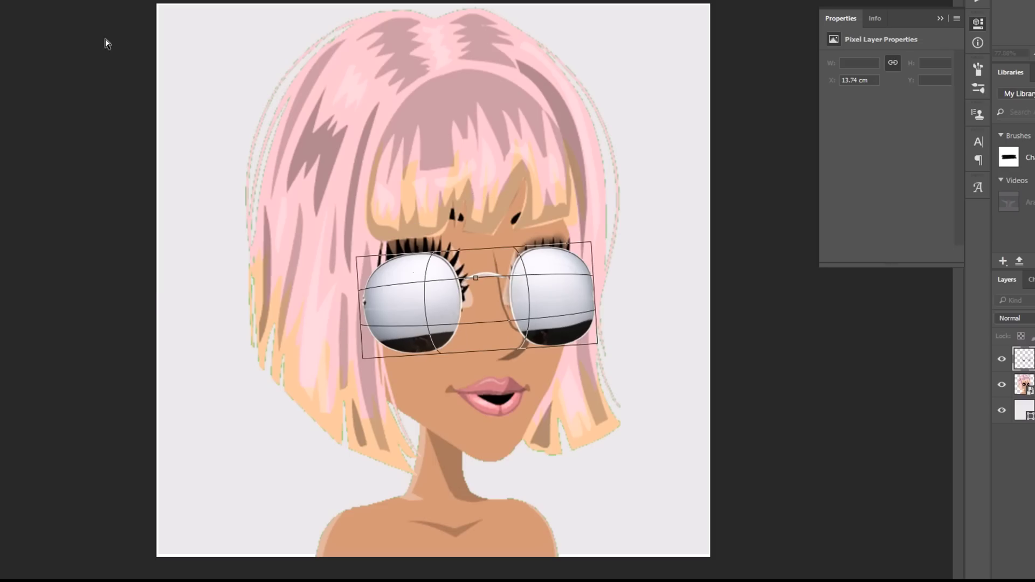
Step: Warp the sunglasses with the Squeeze preset, reducing the bend and adjusting the distortion
left_click(49, 0)
left_click(39, 166)
left_click(39, 0)
left_click(37, 155)
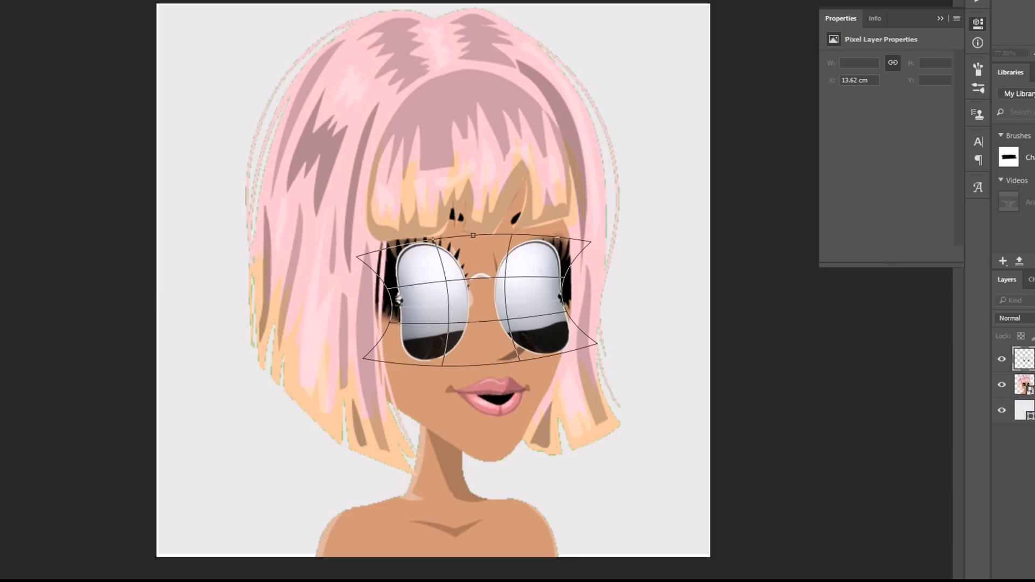
left_click_drag(100, 0, 82, 0)
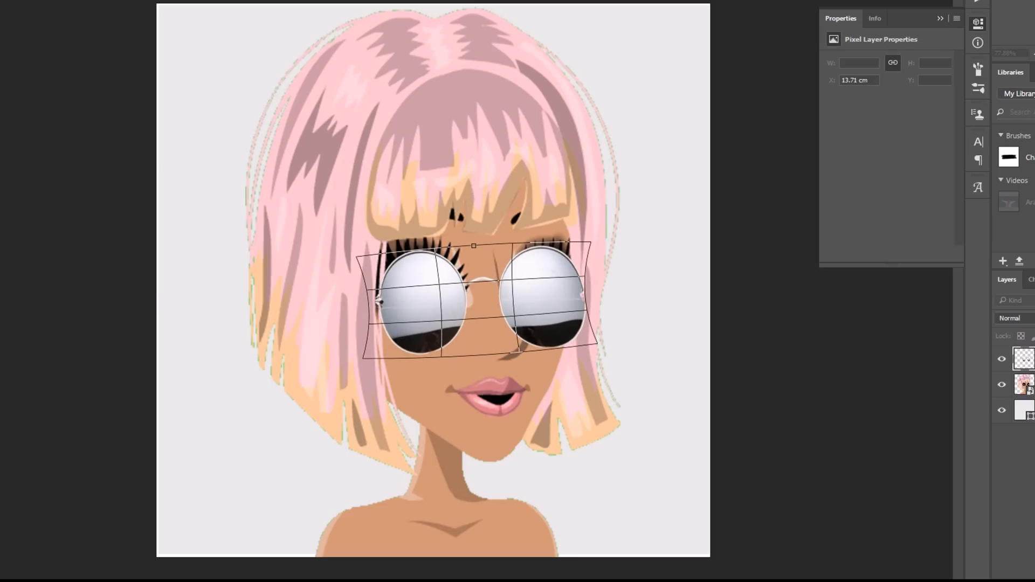
left_click_drag(157, 0, 200, 0)
left_click(513, 0)
Step: Transform the warped sunglasses again, resizing, rotating and nudging them to fit over the eyes
key("ctrl+t")
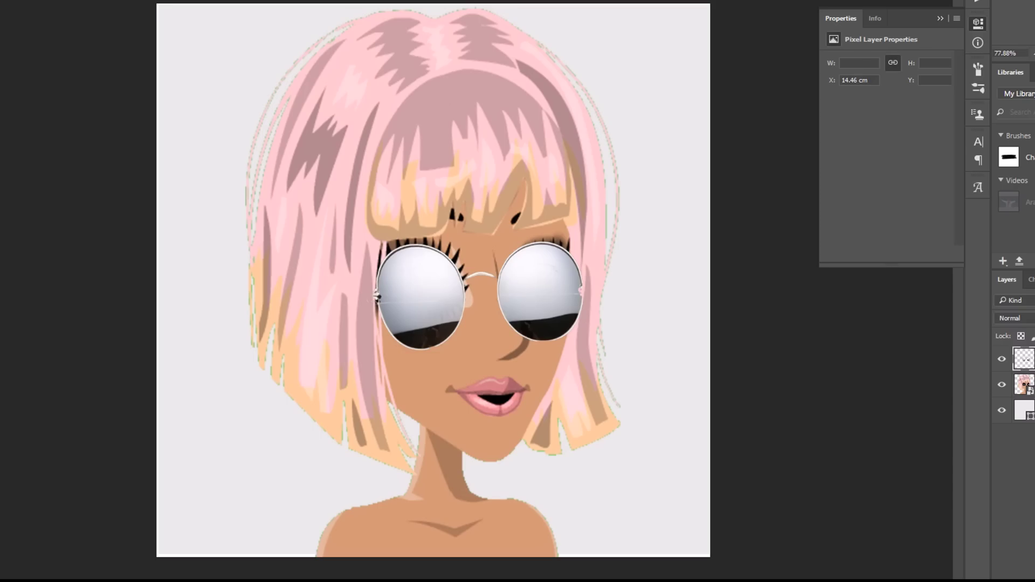
key("ctrl+t")
left_click_drag(584, 242, 608, 231)
left_click_drag(587, 295, 581, 295)
left_click_drag(602, 350, 582, 342)
left_click_drag(513, 280, 525, 282)
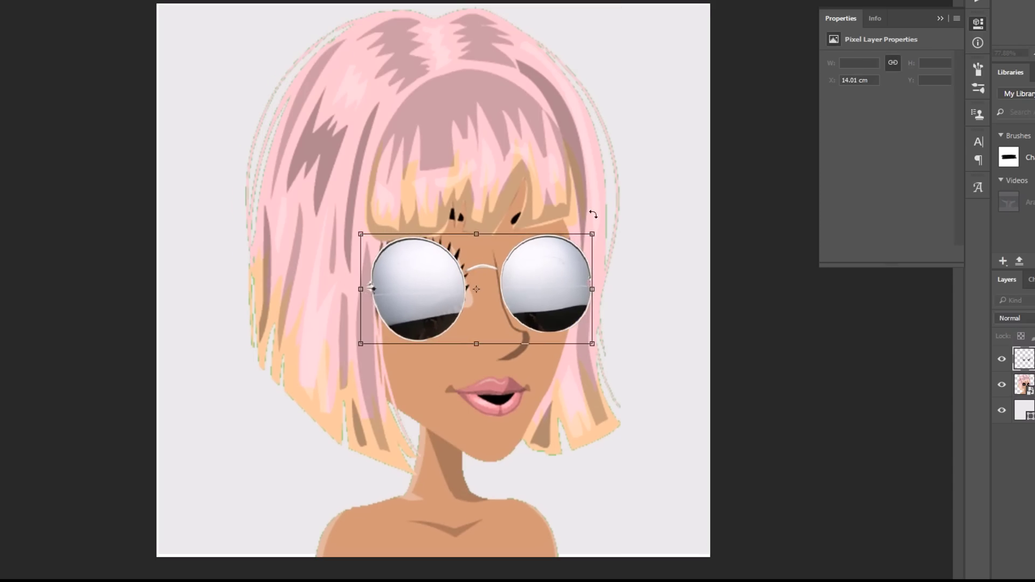
left_click_drag(479, 233, 480, 240)
left_click_drag(499, 273, 499, 269)
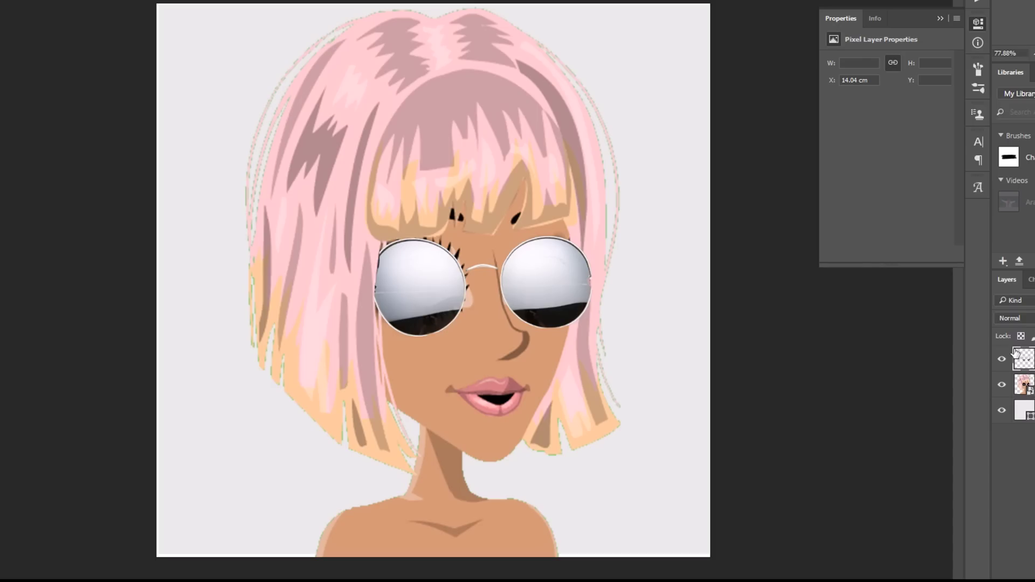
Step: Outline the hair on the character layer with a polygonal selection and rasterize that layer
left_click(1028, 385)
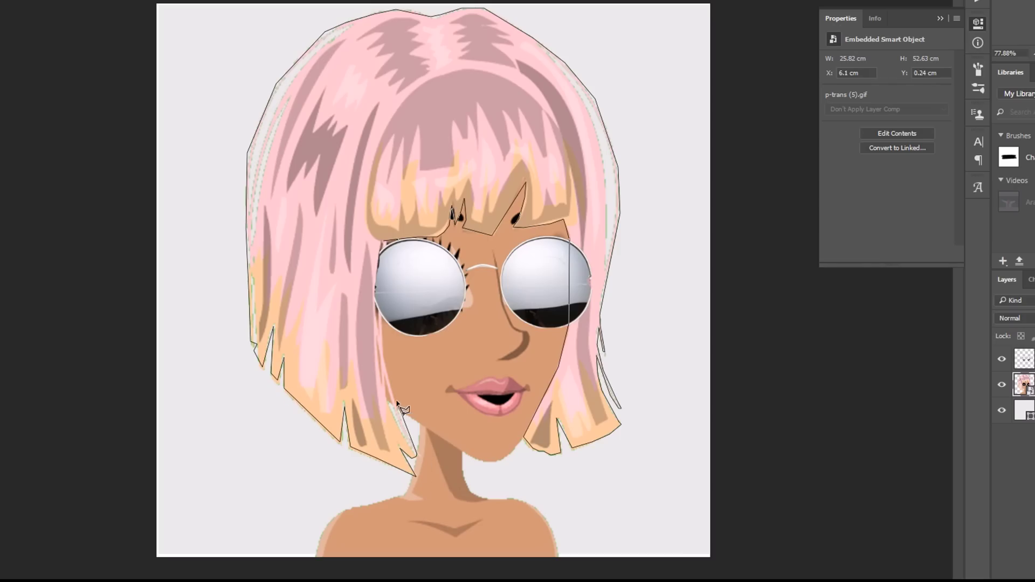
left_click(385, 241)
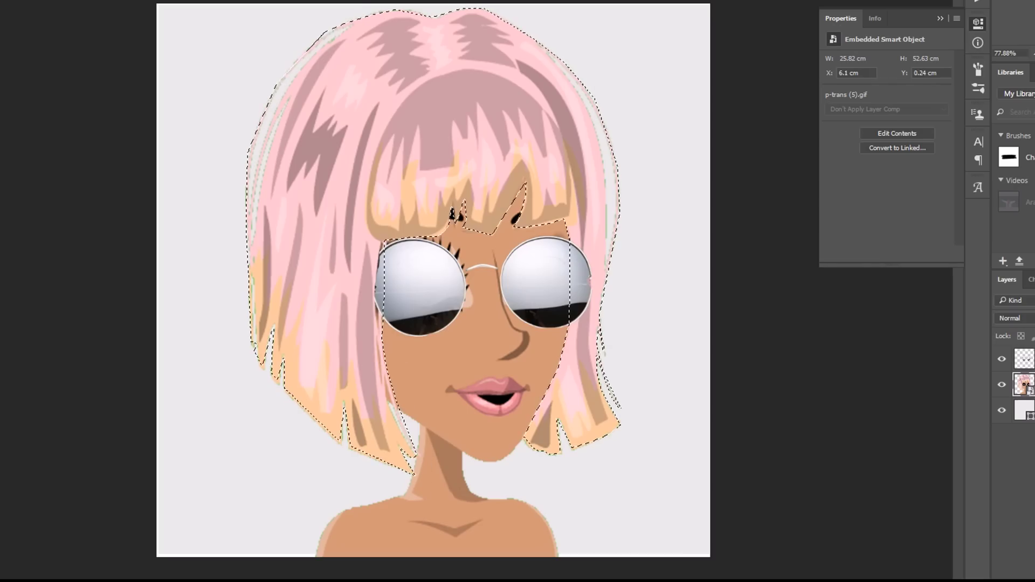
right_click(1031, 384)
left_click(938, 7)
left_click(595, 230)
left_click(595, 231)
left_click(597, 213)
left_click(1024, 77)
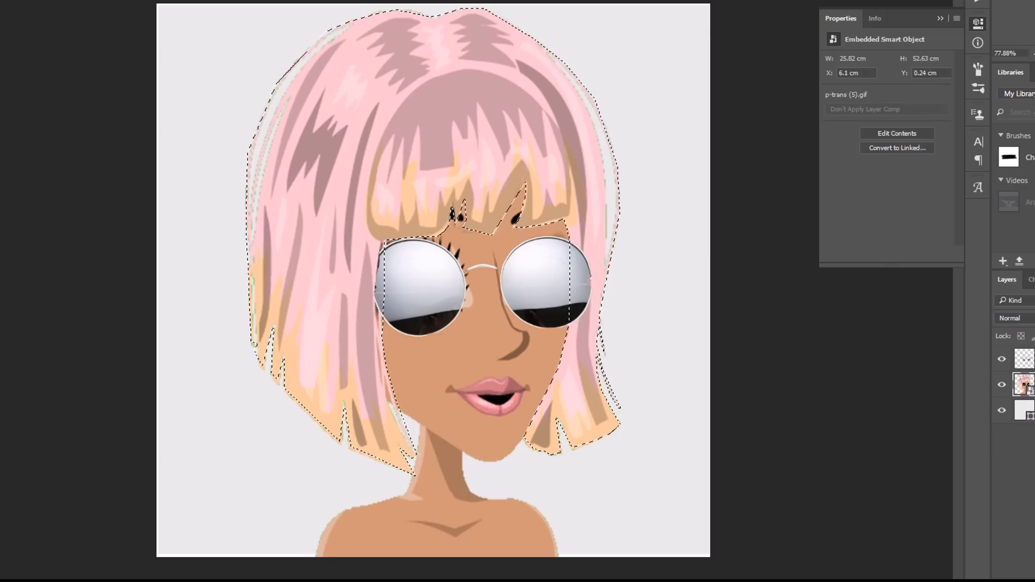
left_click(455, 180)
left_click(520, 188)
left_click(2, 2)
left_click(2, 410)
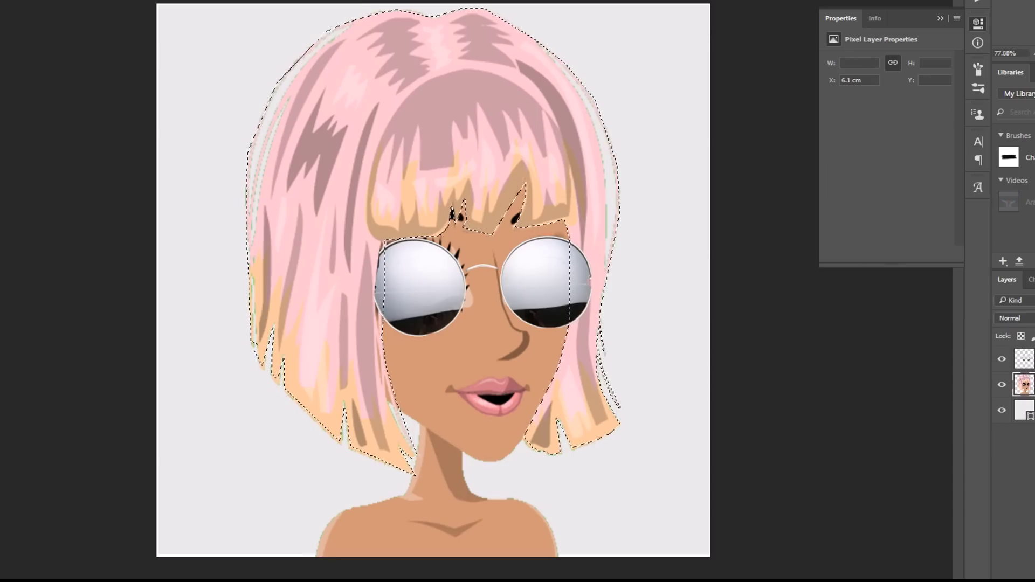
Step: Paint the selected hair solid black with the brush
left_click(813, 217)
mouse_move(259, 291)
left_mouse_down()
mouse_move(368, 153)
mouse_move(262, 279)
mouse_move(556, 395)
left_mouse_up()
key("ctrl+z")
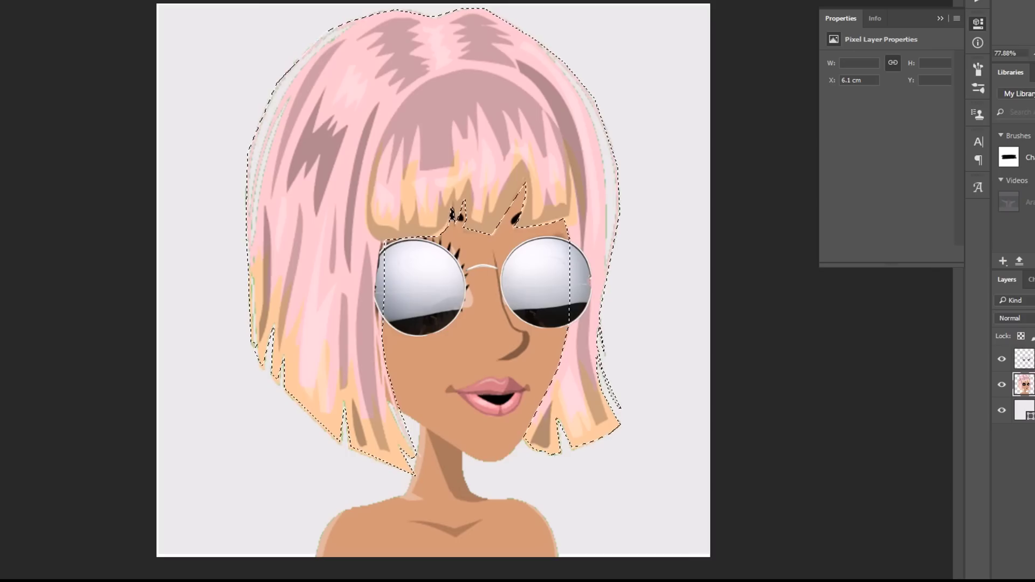
mouse_move(404, 204)
left_mouse_down()
mouse_move(374, 53)
mouse_move(608, 351)
mouse_move(376, 76)
mouse_move(323, 224)
mouse_move(442, 221)
mouse_move(604, 426)
left_mouse_up()
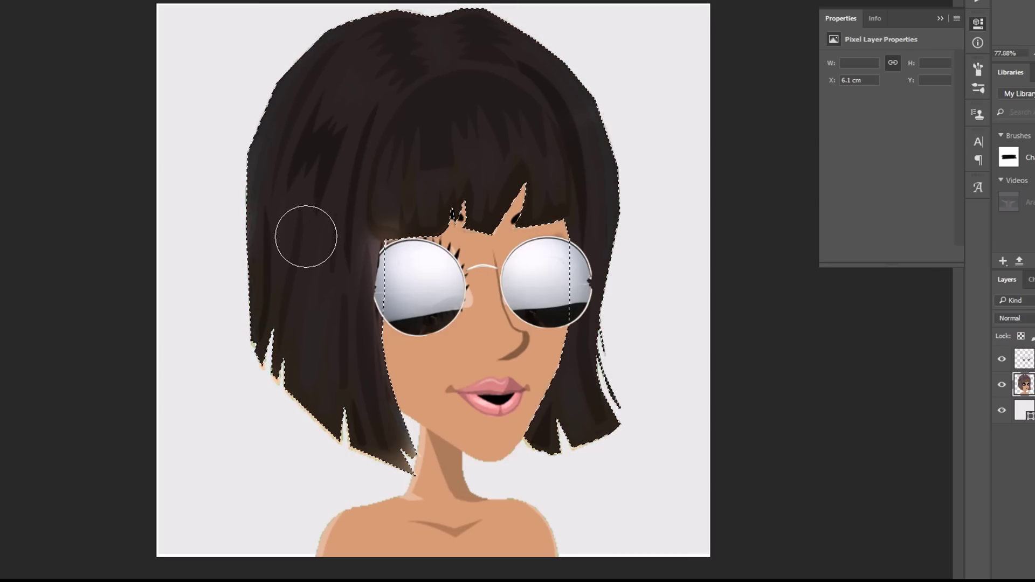
mouse_move(345, 75)
left_mouse_down()
mouse_move(446, 166)
mouse_move(324, 131)
left_mouse_up()
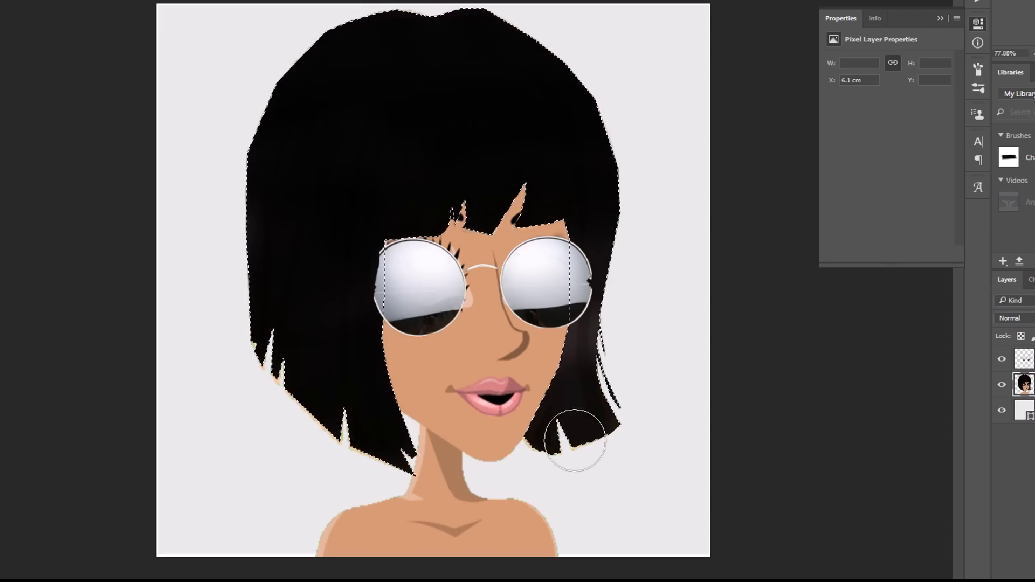
Step: Try the Dissolve blend mode on the character layer
right_click(1024, 384)
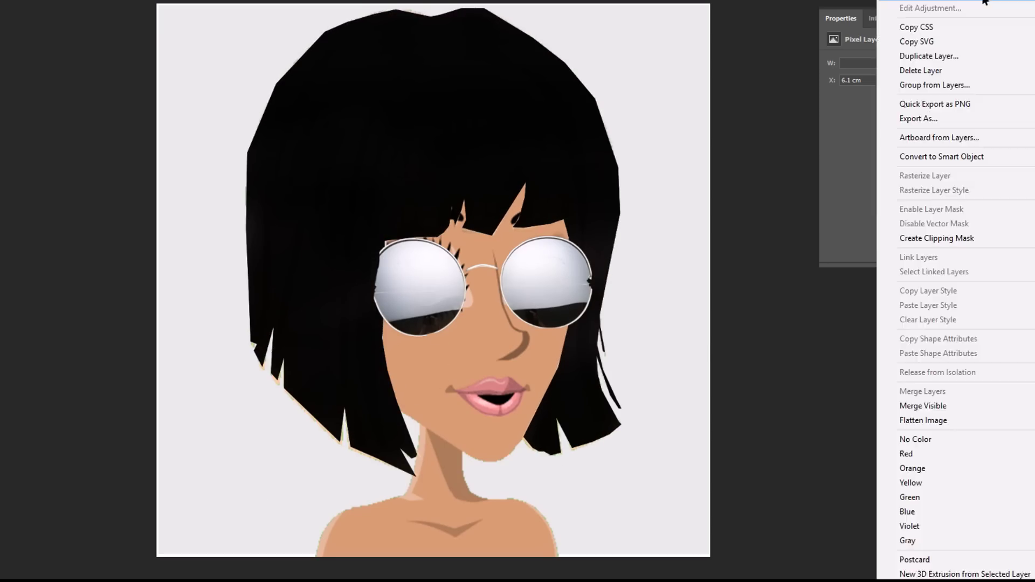
left_click(984, 3)
left_click(859, 94)
left_click(850, 176)
left_click(855, 94)
left_click(864, 112)
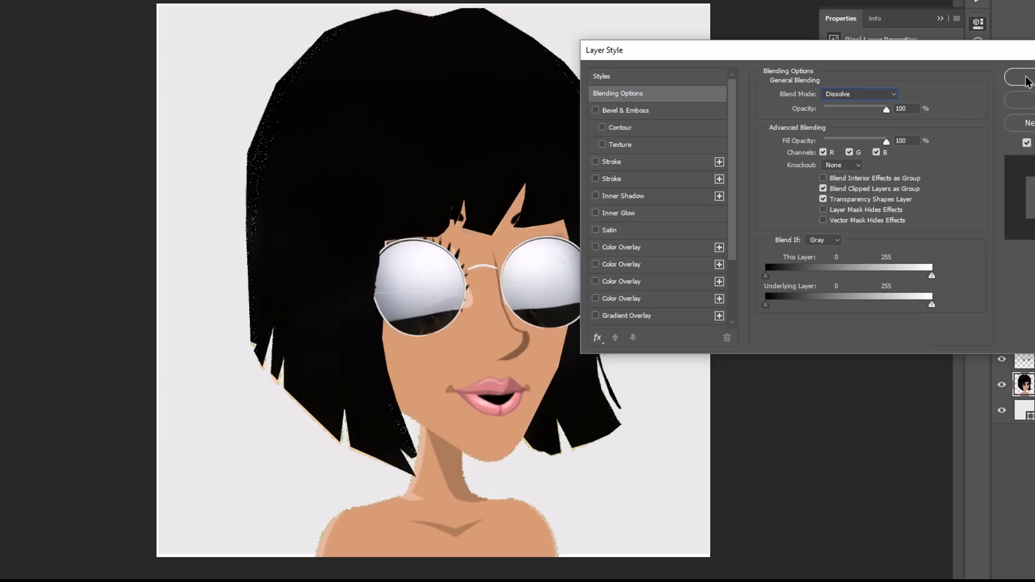
key("Return")
Step: Clear the hair selection and flip the character horizontally
right_click(1024, 383)
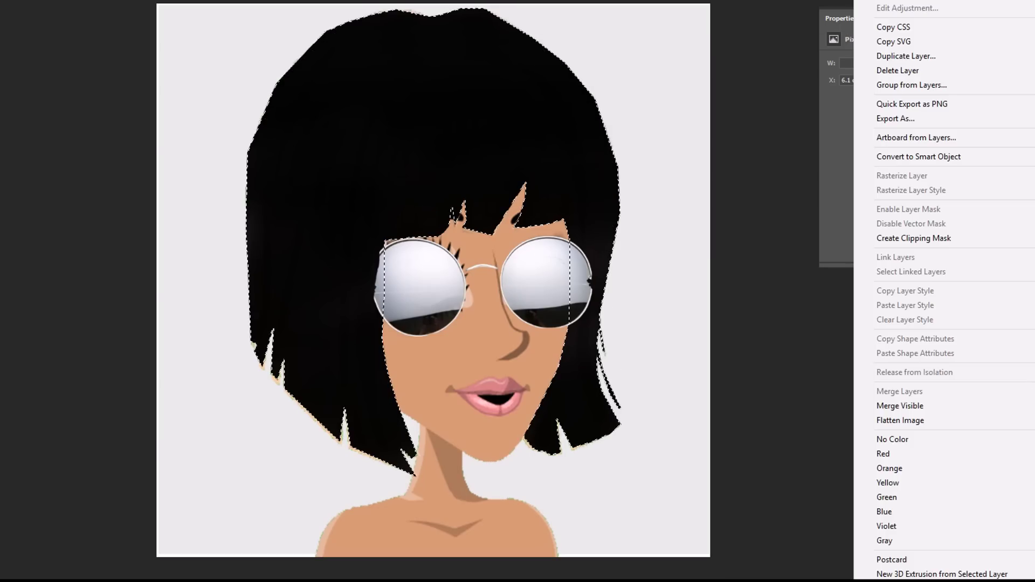
left_click(123, 324)
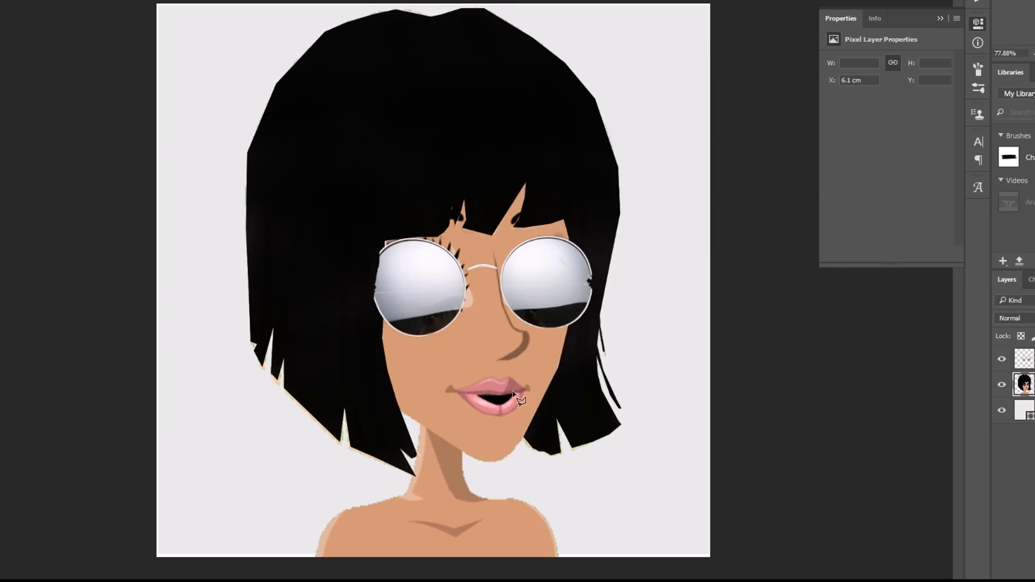
key("ctrl+t")
left_click_drag(517, 292, 601, 273)
left_click_drag(707, 370, 29, 370)
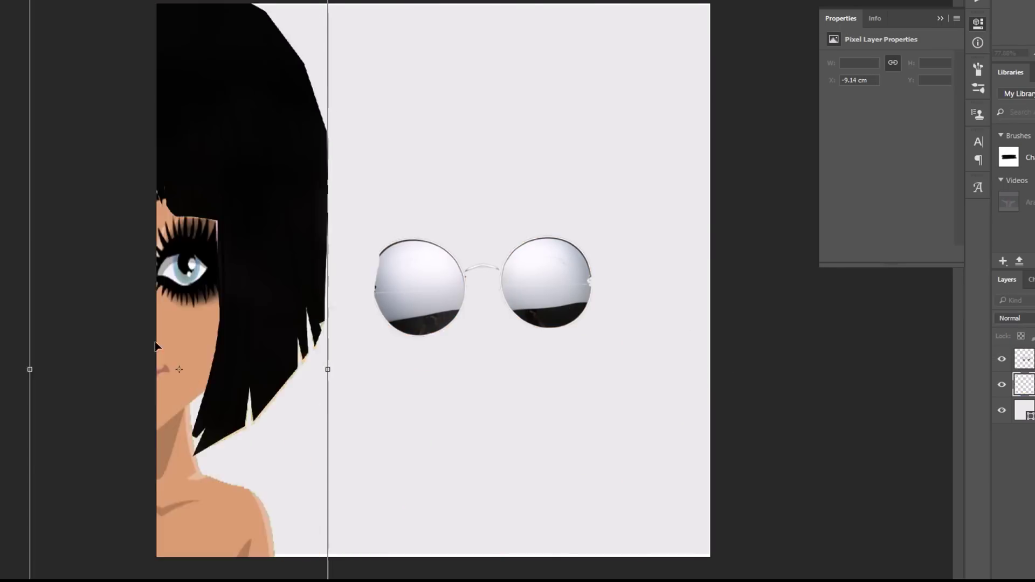
Step: Widen and slightly rotate the flipped character, and centre it on the canvas
left_click_drag(216, 323, 429, 325)
left_click_drag(541, 372, 623, 373)
left_click_drag(528, 250, 530, 304)
left_click_drag(625, 46, 650, 11)
mouse_move(583, 112)
left_mouse_down()
mouse_move(580, 68)
mouse_move(576, 103)
left_mouse_up()
left_click_drag(644, 4, 631, 33)
left_click_drag(582, 91, 582, 63)
key("Return")
Step: Flip the sunglasses horizontally, fit them over the flipped character's eyes and switch the transform to warp mode
left_click(1023, 360)
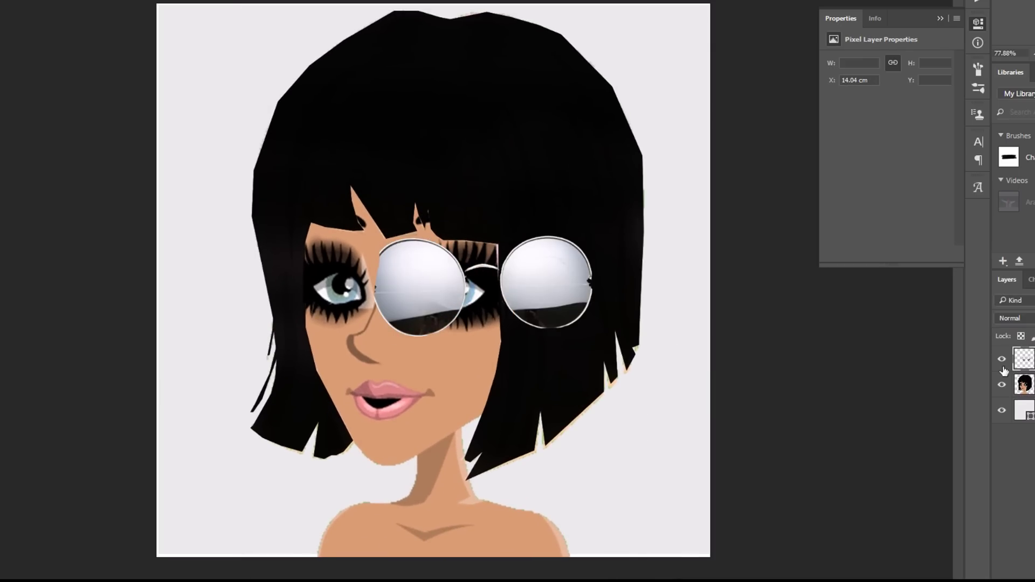
key("ctrl+t")
left_click_drag(430, 290, 350, 297)
left_click_drag(514, 294, 752, 277)
left_click_drag(695, 283, 465, 284)
left_click_drag(523, 296, 509, 295)
left_click_drag(511, 243, 516, 238)
left_click(485, 0)
Step: Try several warp presets on the flipped sunglasses, including Fisheye and Inflate
left_click(33, 0)
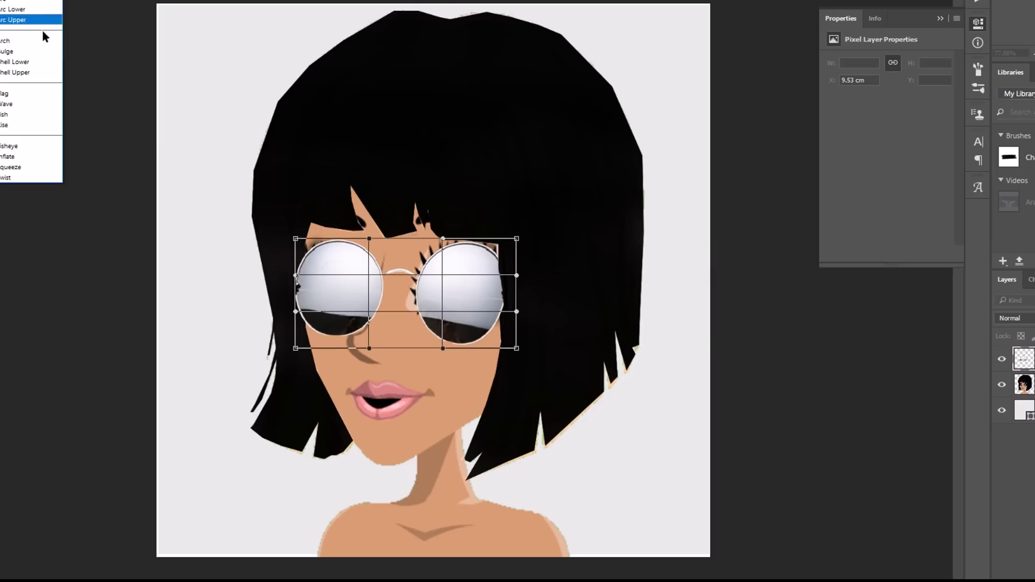
left_click(38, 62)
left_click(33, 0)
left_click(32, 125)
left_click(32, 0)
left_click(33, 148)
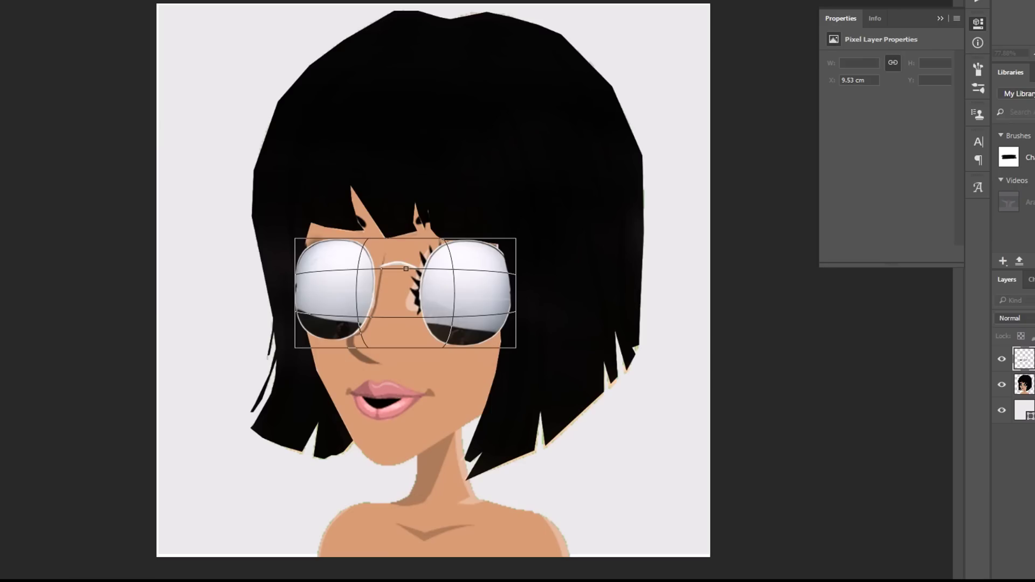
left_click(54, 0)
left_click(32, 177)
left_click(54, 0)
left_click(32, 146)
left_click(54, 0)
left_click(38, 156)
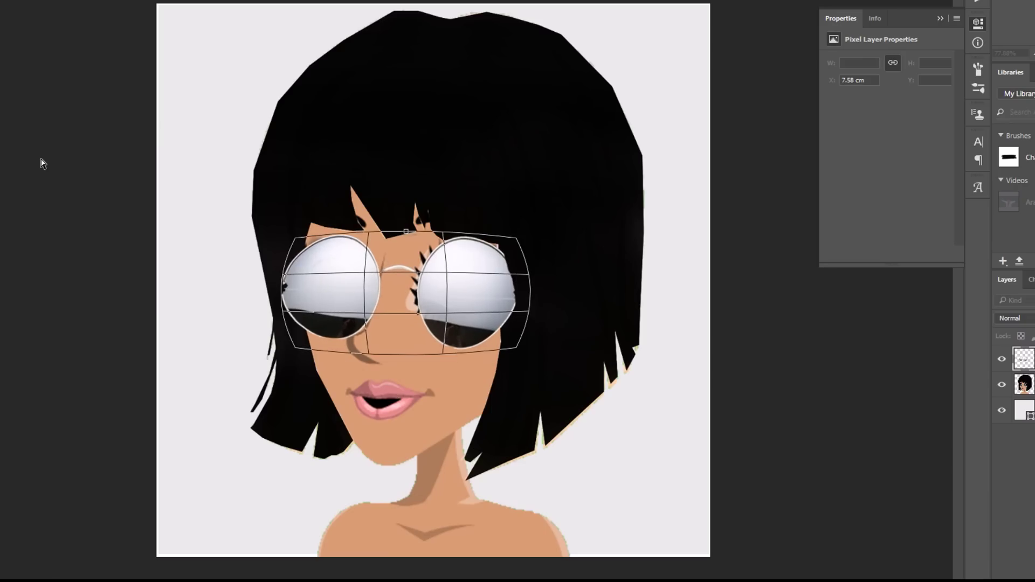
Step: Apply the Squeeze warp to the flipped sunglasses with a reduced bend and adjusted distortion
left_click(32, 1)
left_click(43, 167)
left_click_drag(108, 1, 86, 1)
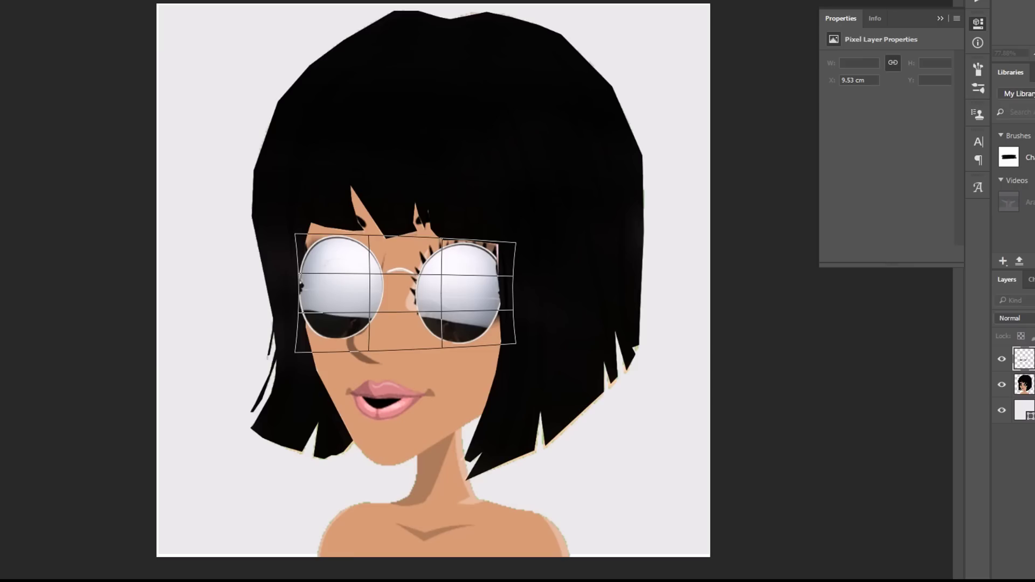
left_click_drag(184, 1, 192, 1)
key("Return")
Step: Rescale and reposition the squeezed sunglasses so both lenses cover the flipped character's eyes
key("ctrl+t")
left_click_drag(513, 238, 534, 229)
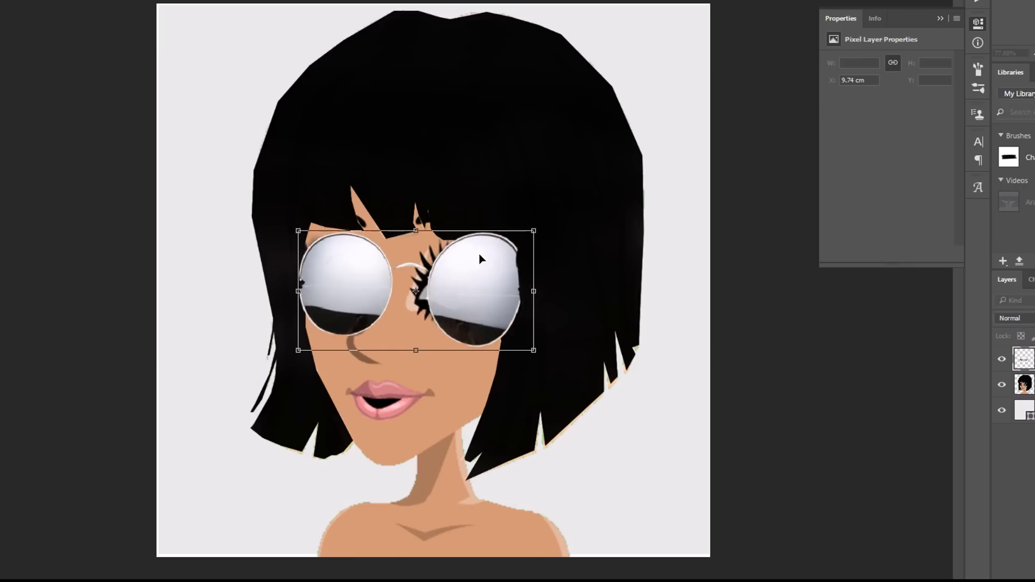
left_click_drag(480, 256, 467, 260)
left_click_drag(521, 233, 478, 269)
key("Return")
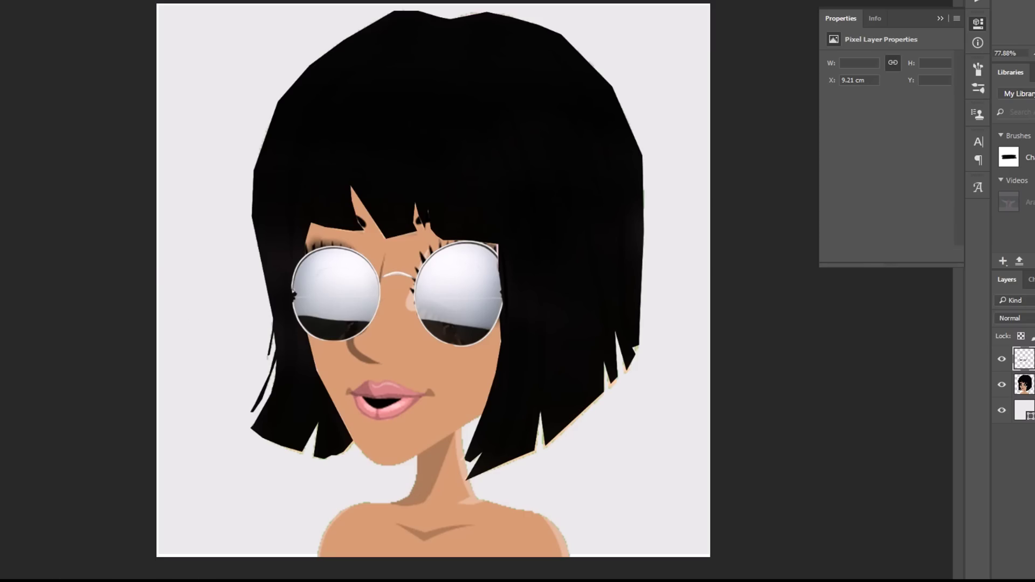
Step: Place the green-background arm image over the portrait at about 11.08 by 24.41 cm and shift it upward
key("alt+Tab")
left_click_drag(356, 188, 345, 345)
left_click_drag(460, 340, 567, 577)
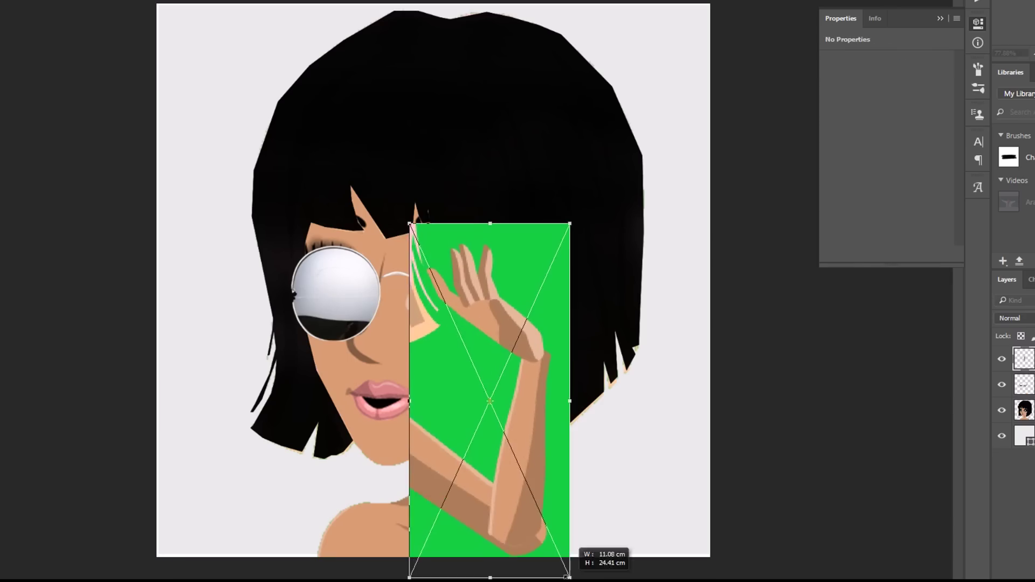
left_click_drag(518, 464, 518, 419)
key("Return")
Step: Rasterize the arm layer, delete its green background and deselect
left_click(454, 195)
key("Delete")
left_click(520, 172)
right_click(1032, 358)
left_click(908, 209)
key("Delete")
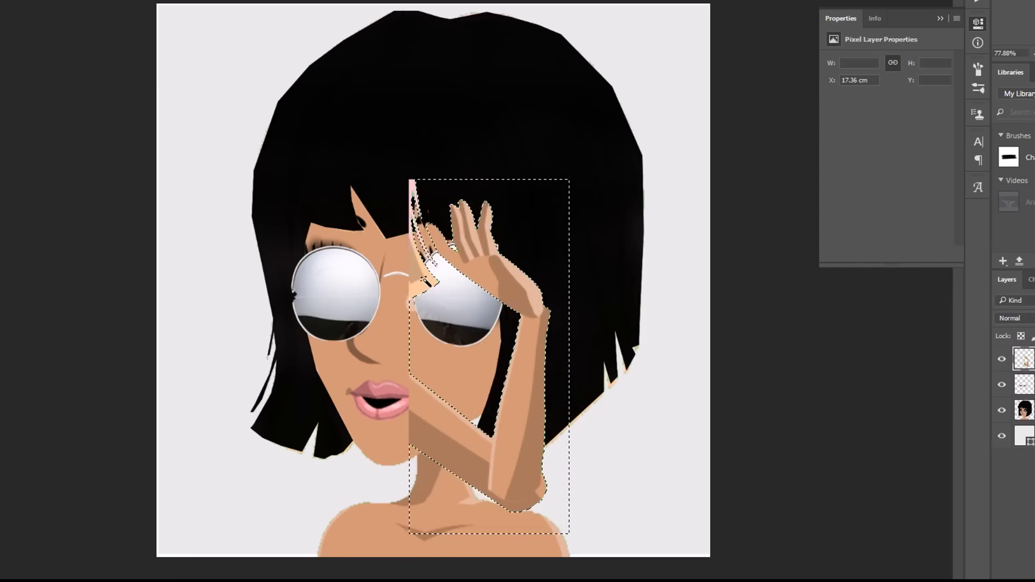
left_click(424, 280)
key("ctrl+d")
Step: Erase the leftover strips and the upper arm so only the hand and forearm remain on the arm layer
key("e")
left_click_drag(409, 192, 415, 290)
mouse_move(412, 380)
left_mouse_down()
mouse_move(459, 453)
mouse_move(553, 493)
left_mouse_up()
key("ctrl+z")
key("ctrl+z")
key("ctrl+z")
mouse_move(415, 480)
left_mouse_down()
mouse_move(460, 435)
mouse_move(479, 491)
left_mouse_up()
key("ctrl+z")
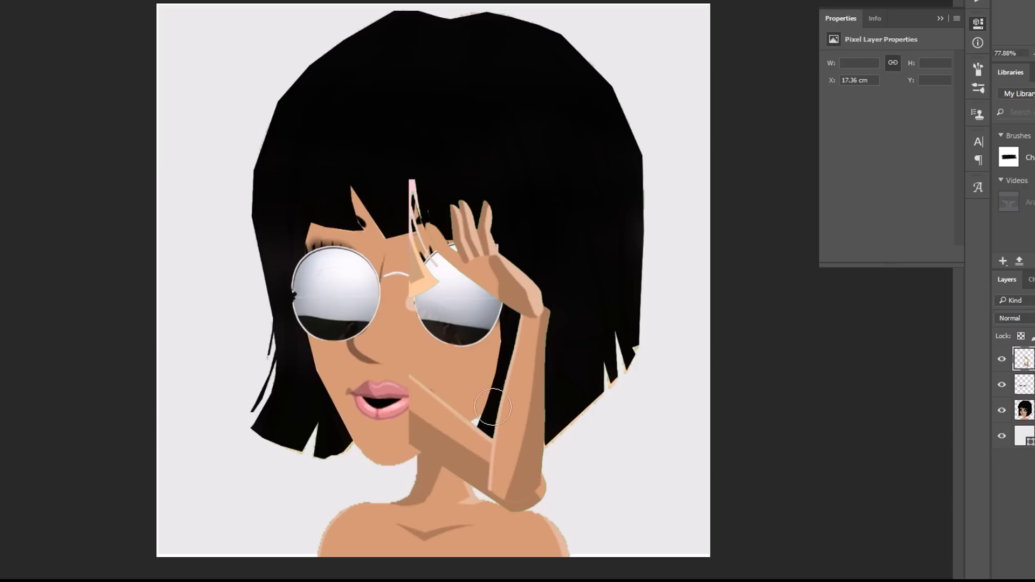
left_click_drag(488, 408, 468, 477)
key("ctrl+z")
left_click_drag(436, 432, 407, 357)
Step: Shrink, rotate and move the forearm so the hand reaches the cheek beside the lips
left_click_drag(507, 272, 587, 255)
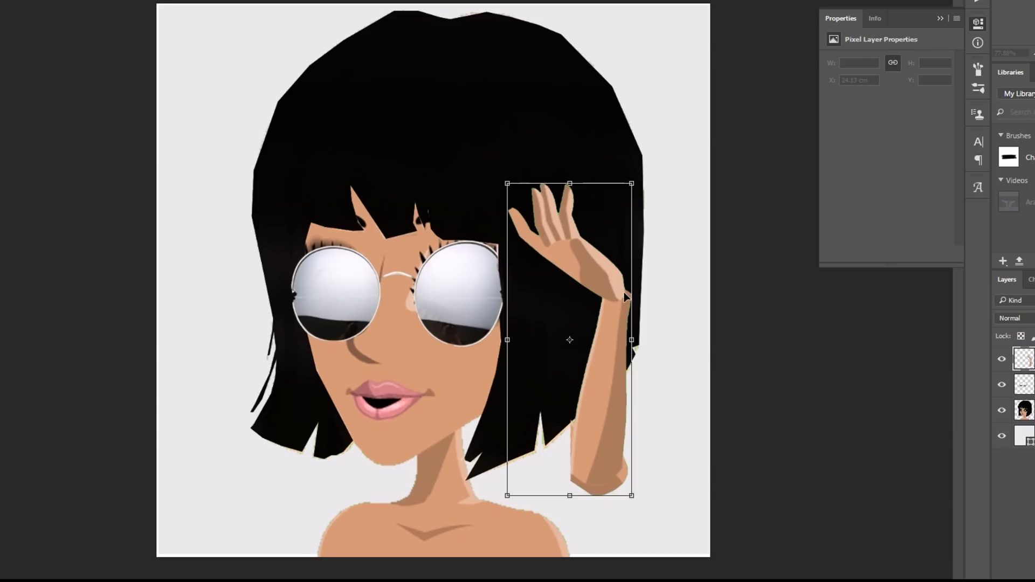
left_click_drag(647, 368, 520, 367)
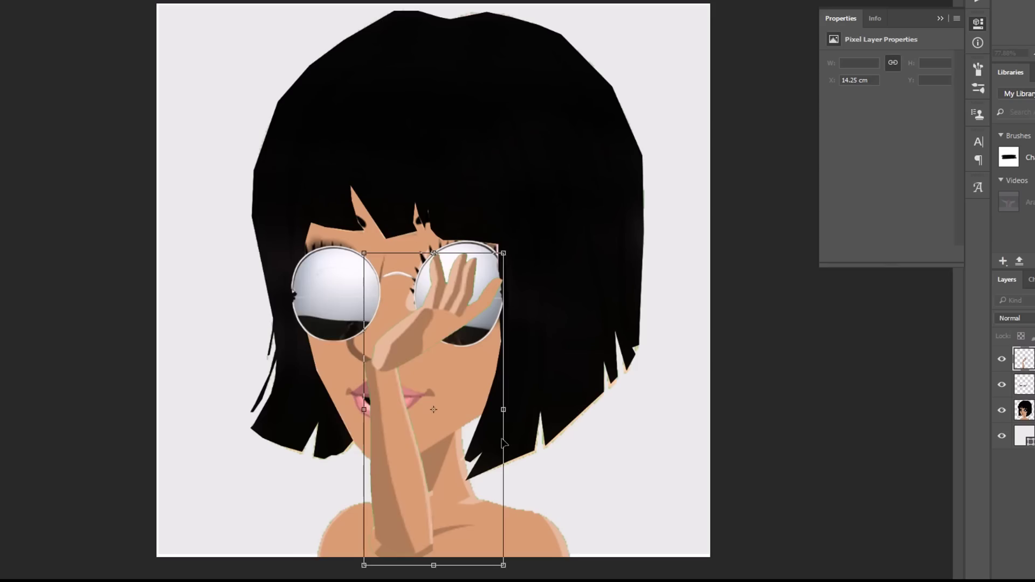
left_click_drag(503, 443, 243, 439)
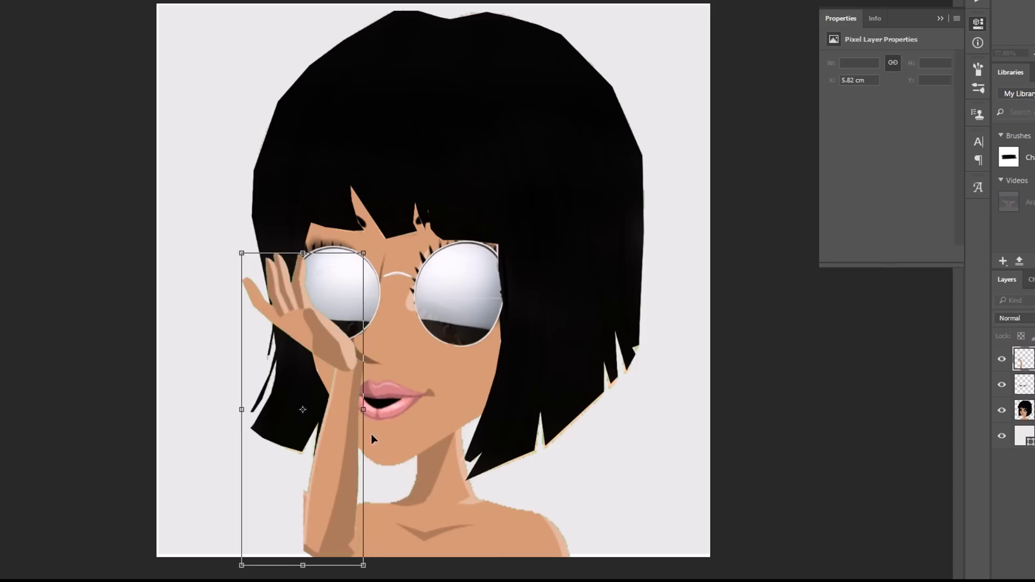
left_click_drag(373, 435, 359, 457)
left_click_drag(347, 350, 327, 439)
left_click_drag(399, 383, 345, 440)
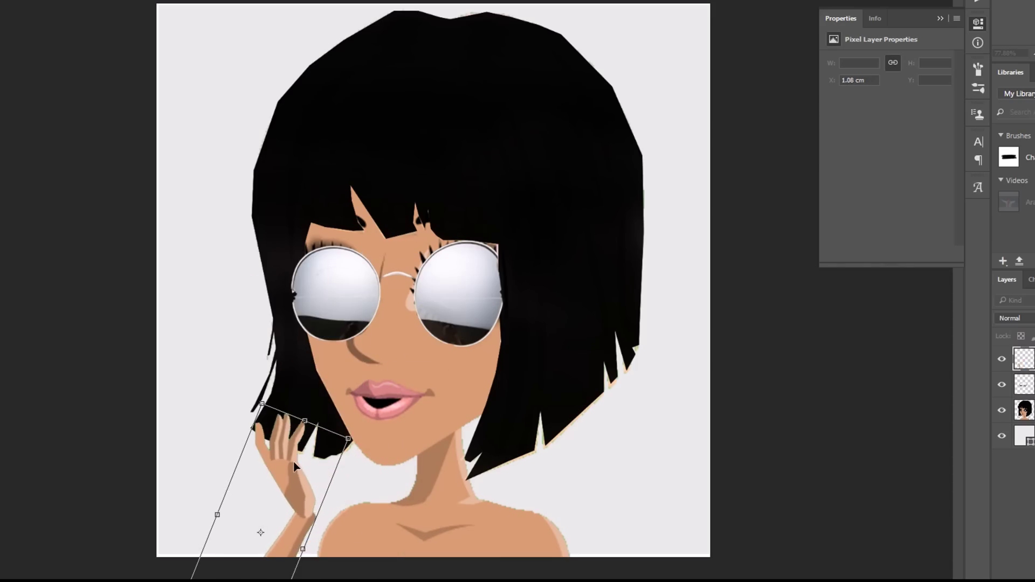
left_click_drag(293, 461, 342, 415)
left_click_drag(393, 394, 413, 372)
left_click_drag(341, 404, 317, 426)
key("Return")
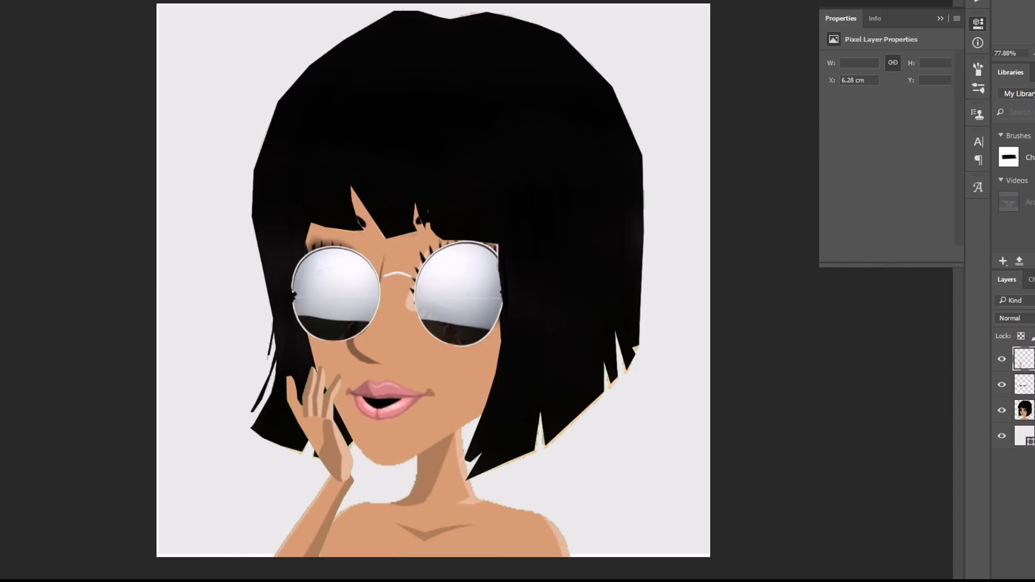
double_click(286, 401)
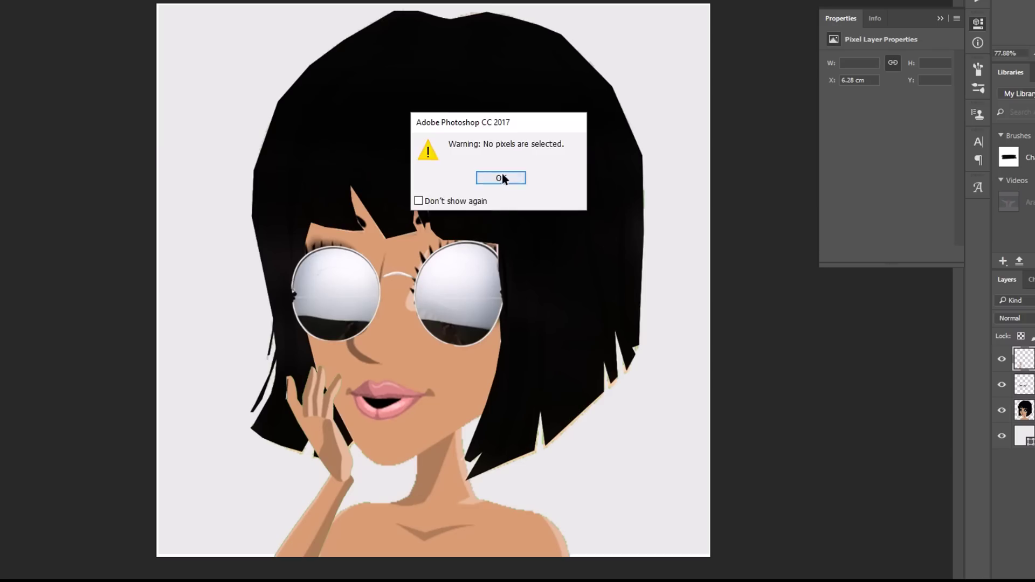
left_click(502, 178)
left_click(412, 365)
left_click(808, 239)
key("b")
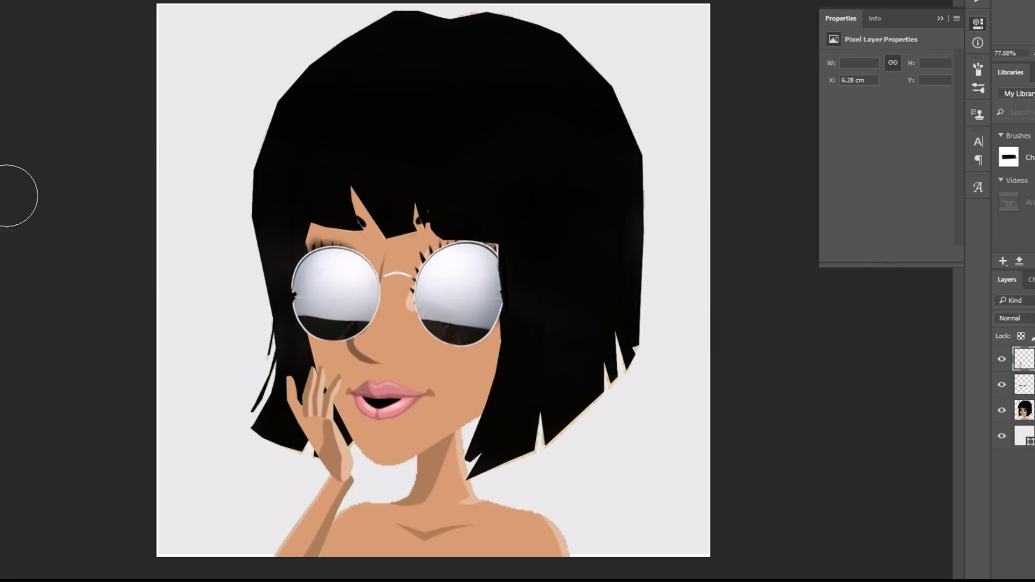
left_click(0, 0)
left_click_drag(341, 432, 346, 424)
right_click(1029, 359)
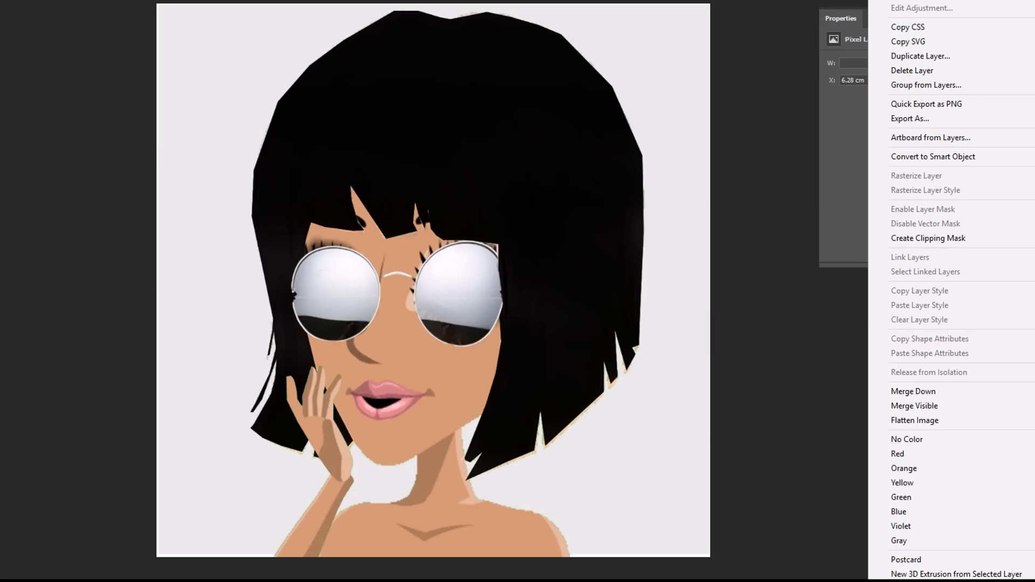
left_click(389, 425)
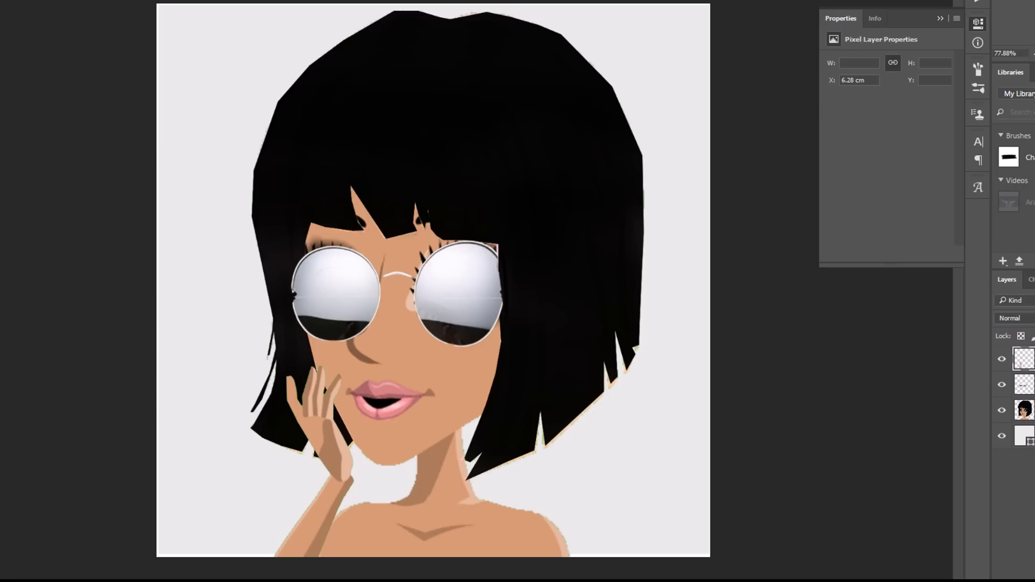
Step: Try to move and rotate a selected finger onto the thumb side of the palm
left_click(0, 0)
left_click_drag(338, 431, 345, 422)
key("ctrl+t")
left_click_drag(311, 382, 404, 364)
left_click_drag(389, 398, 350, 400)
left_click_drag(364, 365, 384, 400)
mouse_move(355, 414)
left_mouse_down()
mouse_move(358, 425)
mouse_move(345, 426)
left_mouse_up()
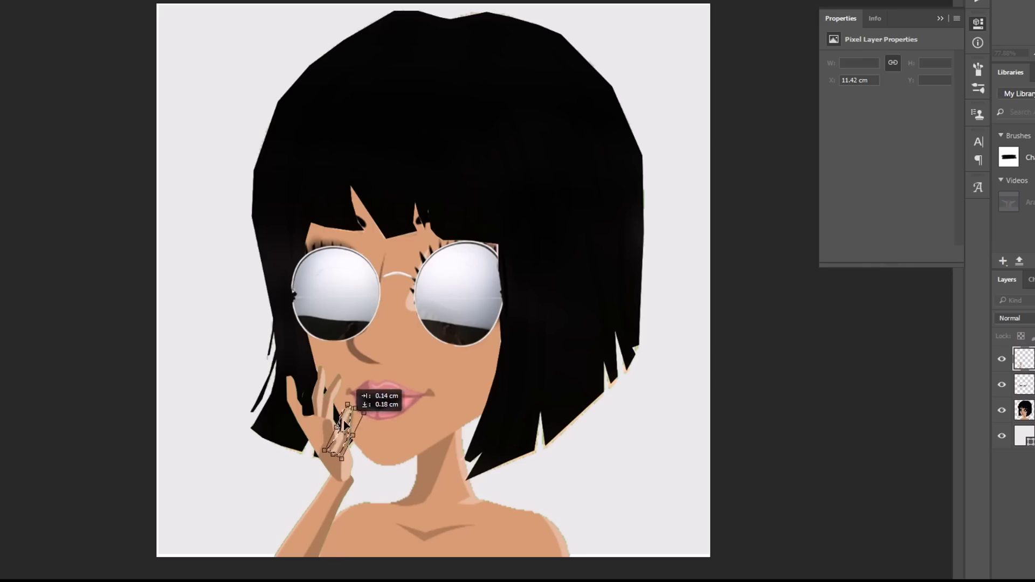
key("Escape")
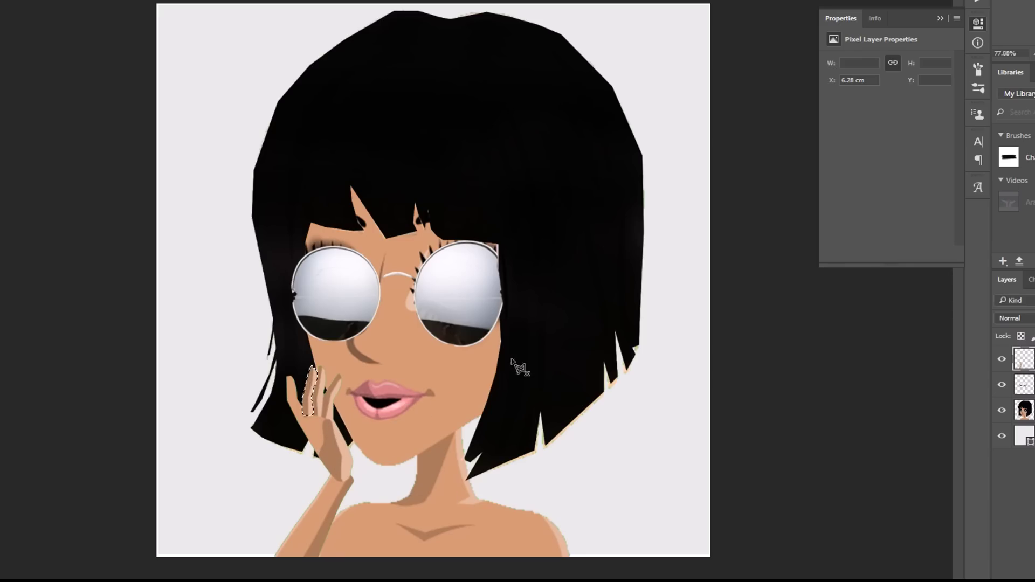
Step: Duplicate the arm layer, fit the selected finger onto the thumb side of the palm, reorder the layers and deselect
right_click(1023, 359)
left_click(935, 55)
key("Return")
key("ctrl+t")
left_click_drag(311, 393, 356, 422)
left_click_drag(363, 420, 329, 421)
left_click_drag(364, 402, 340, 432)
key("Return")
mouse_move(1024, 359)
left_mouse_down()
mouse_move(1024, 420)
mouse_move(1024, 388)
left_mouse_up()
key("ctrl+d")
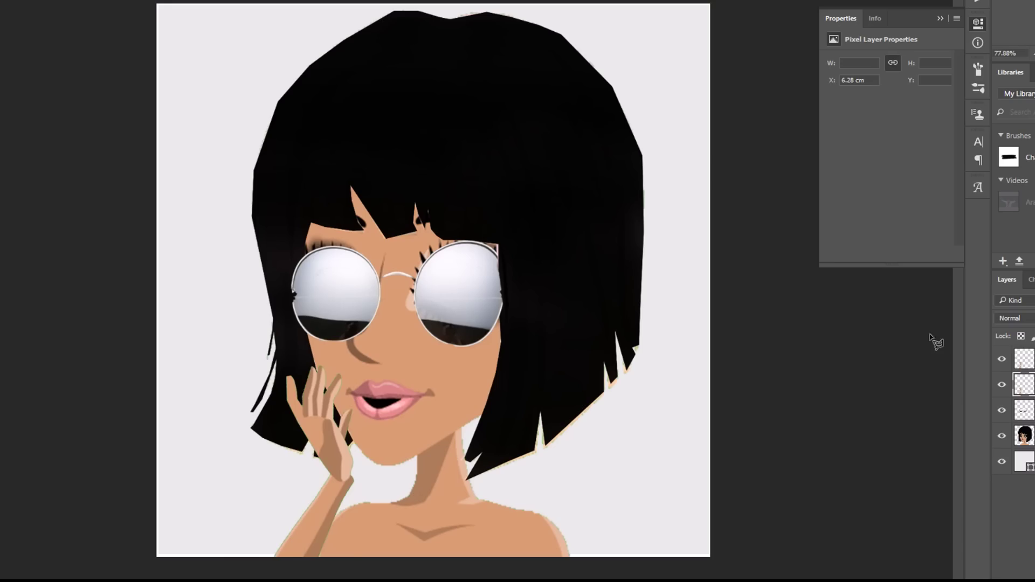
key("ctrl+t")
left_click_drag(340, 367, 408, 403)
mouse_move(345, 495)
left_mouse_down()
mouse_move(387, 505)
mouse_move(361, 505)
left_mouse_up()
key("Escape")
Step: Rotate, resize and move the arm on the top layer so its hand lies along the jaw with the forearm upright
left_click(1024, 359)
key("ctrl+t")
left_click_drag(362, 432, 321, 411)
left_click_drag(303, 421, 369, 432)
left_click_drag(441, 438, 436, 433)
left_click_drag(353, 358, 345, 375)
left_click_drag(362, 448, 269, 338)
key("Return")
Step: Delete the original arm below the repositioned one
left_click(1025, 384)
key("ctrl+t")
key("Escape")
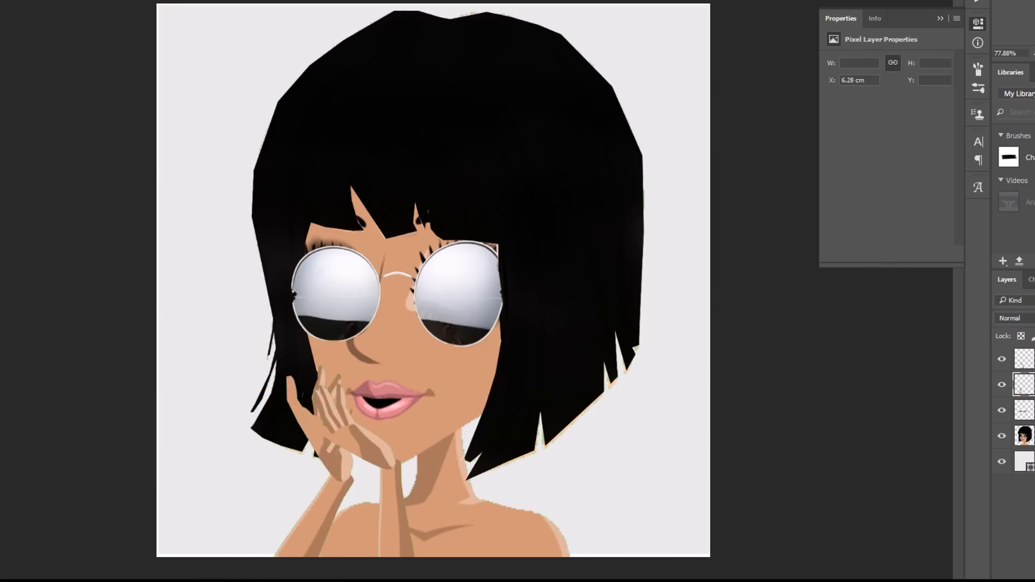
key("Delete")
Step: Duplicate the arm layer, then rotate one selected finger and move it onto the hair beside the face
right_click(1028, 359)
left_click(959, 59)
key("Return")
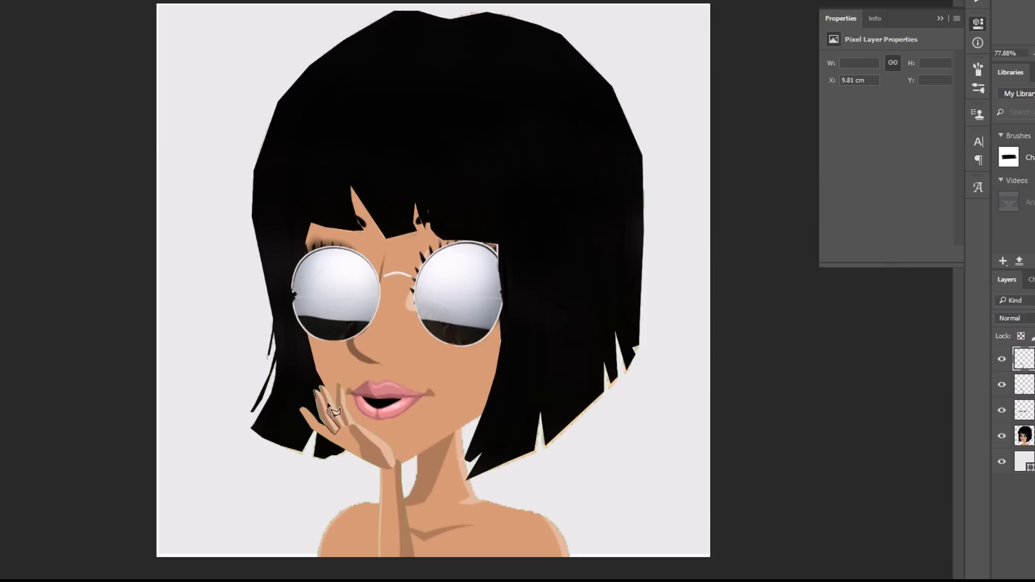
key("ctrl+t")
mouse_move(328, 411)
left_mouse_down()
mouse_move(376, 407)
mouse_move(331, 413)
left_mouse_up()
left_click_drag(403, 408, 406, 433)
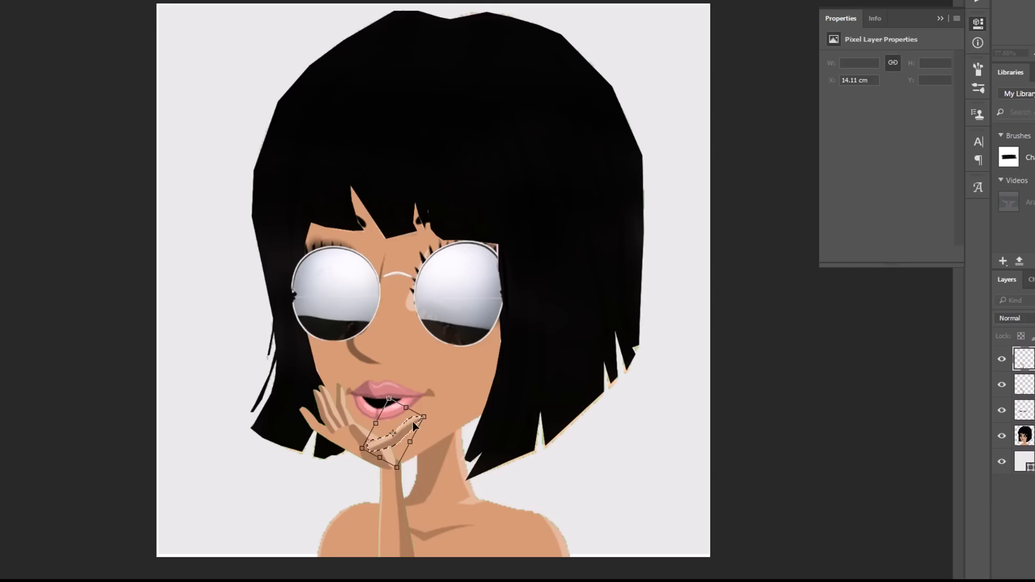
left_click_drag(448, 421, 522, 312)
key("Return")
Step: Try to clean up the lower arm layer with the Eraser after deselecting
left_click(1024, 384)
key("ctrl+t")
left_click(530, 180)
key("ctrl+d")
key("ctrl+t")
key("Return")
key("e")
mouse_move(448, 314)
left_mouse_down()
mouse_move(438, 282)
mouse_move(494, 443)
left_mouse_up()
Step: Try enlarging the top arm layer across the face, and undo the last changes
left_click(1024, 358)
key("ctrl+t")
left_click_drag(440, 383, 614, 173)
key("Return")
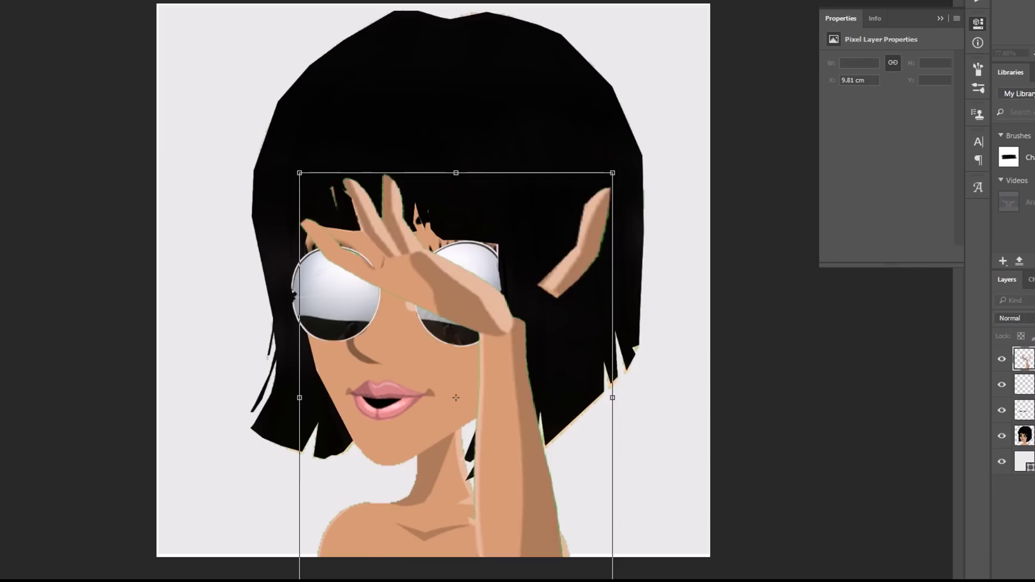
key("ctrl+alt+z")
key("ctrl+alt+z")
key("ctrl+alt+z")
Step: Erase the arm from the top layer, keeping only the separate finger
key("ctrl+t")
mouse_move(362, 429)
left_mouse_down()
mouse_move(466, 384)
mouse_move(471, 294)
mouse_move(455, 298)
mouse_move(504, 478)
left_mouse_up()
key("Return")
key("e")
Step: Rotate and reposition the lower arm layer so the hand lies under the chin with the forearm running diagonally
key("ctrl+t")
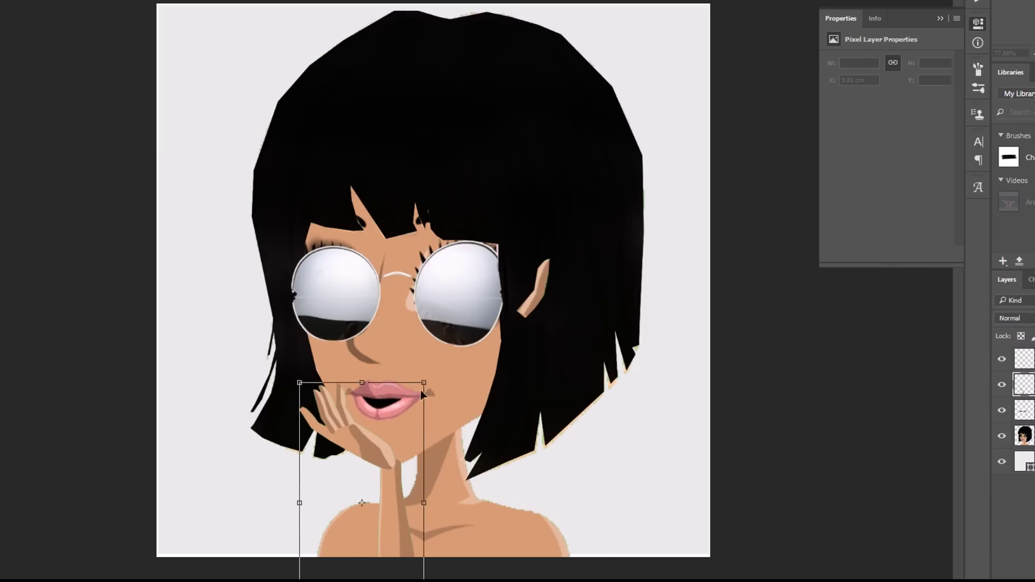
mouse_move(427, 381)
left_mouse_down()
mouse_move(439, 272)
mouse_move(426, 457)
mouse_move(418, 366)
left_mouse_up()
left_click_drag(398, 452, 383, 441)
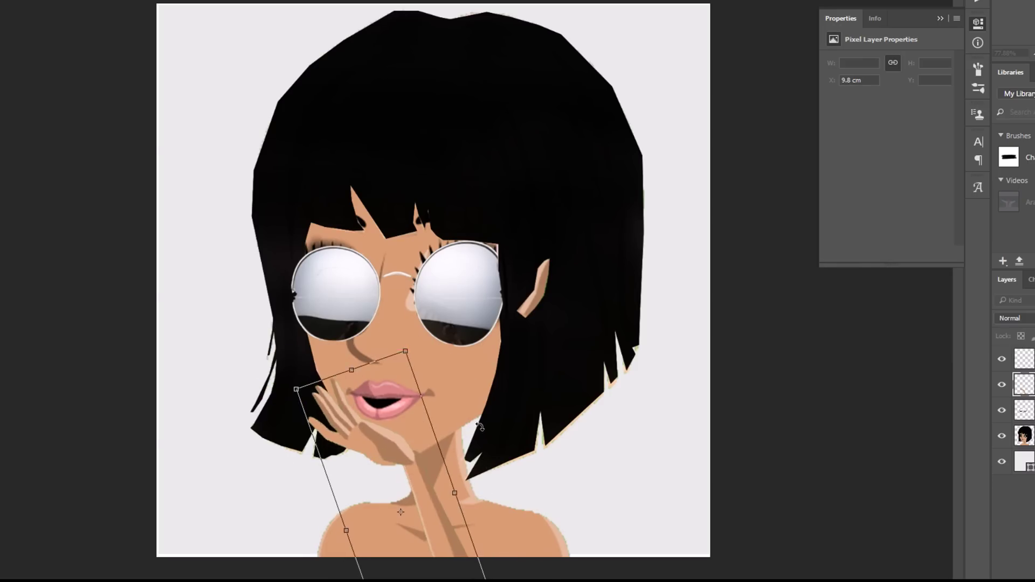
left_click_drag(416, 343, 330, 356)
left_click_drag(372, 454, 397, 441)
left_click_drag(362, 339, 381, 332)
key("Return")
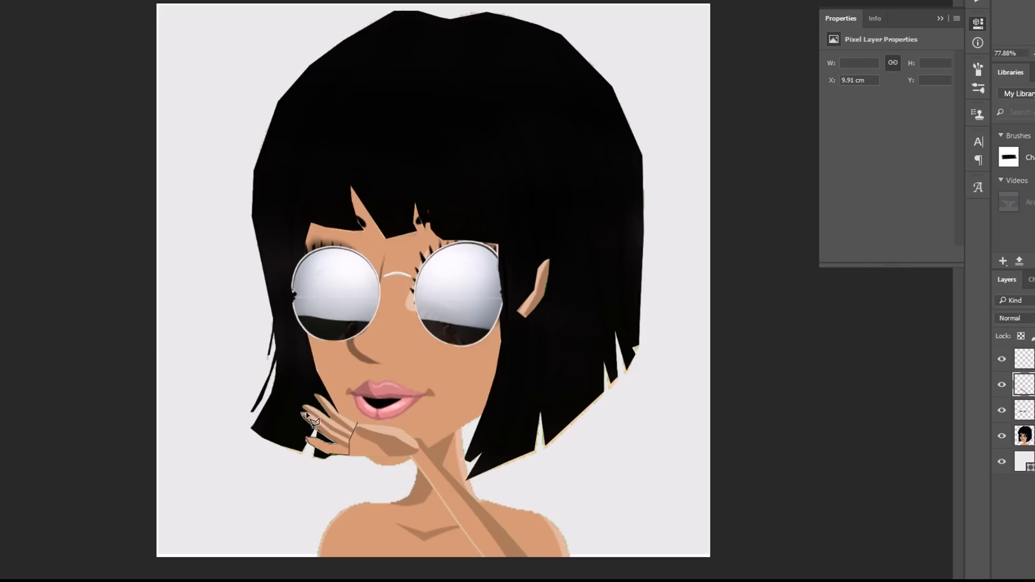
Step: Outline the fingers of the hand as a selection up to the knuckles
left_click(333, 422)
key("Return")
key("ctrl+plus")
scroll(442, 224, "down", 10)
scroll(443, 224, "left", 8)
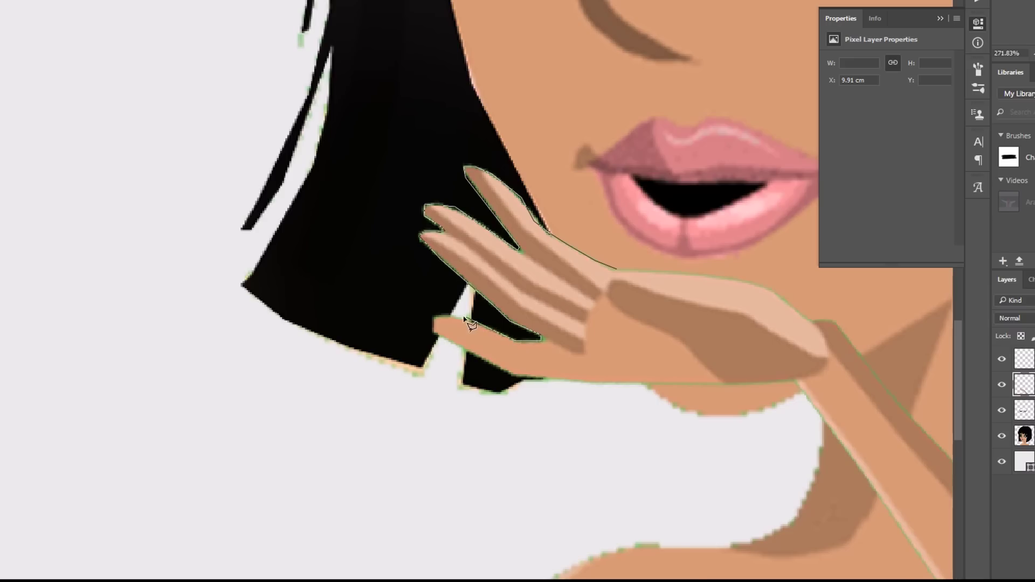
left_click(618, 268)
scroll(619, 268, "down", 5)
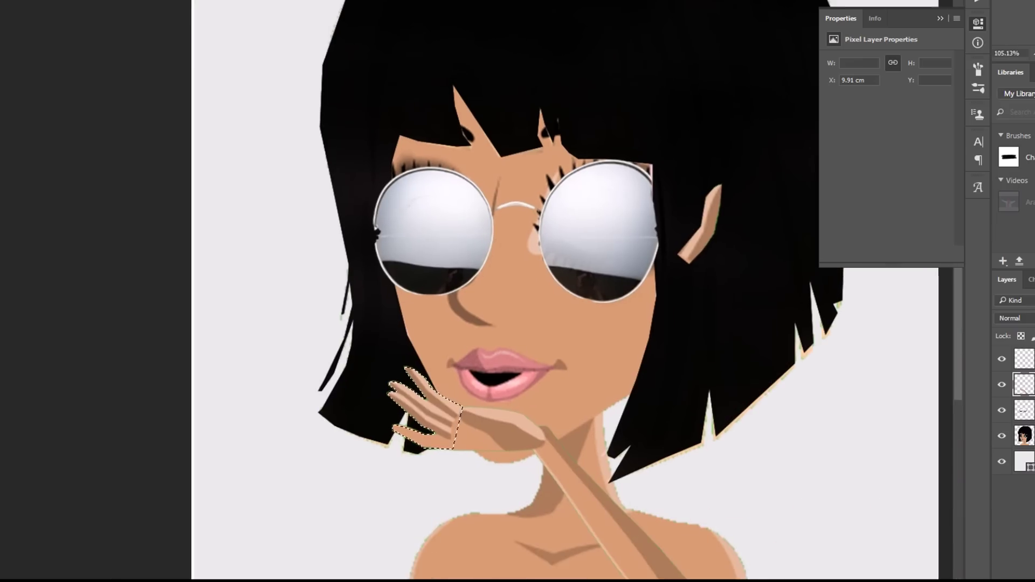
Step: Rotate the selected fingers upward along the cheek, join them to the palm and deselect
key("ctrl+t")
left_click_drag(526, 380, 520, 442)
left_click_drag(453, 407, 465, 394)
left_click_drag(545, 417, 545, 399)
left_click_drag(465, 394, 455, 392)
mouse_move(545, 381)
left_mouse_down()
mouse_move(550, 423)
mouse_move(545, 386)
left_mouse_up()
key("Return")
key("ctrl+d")
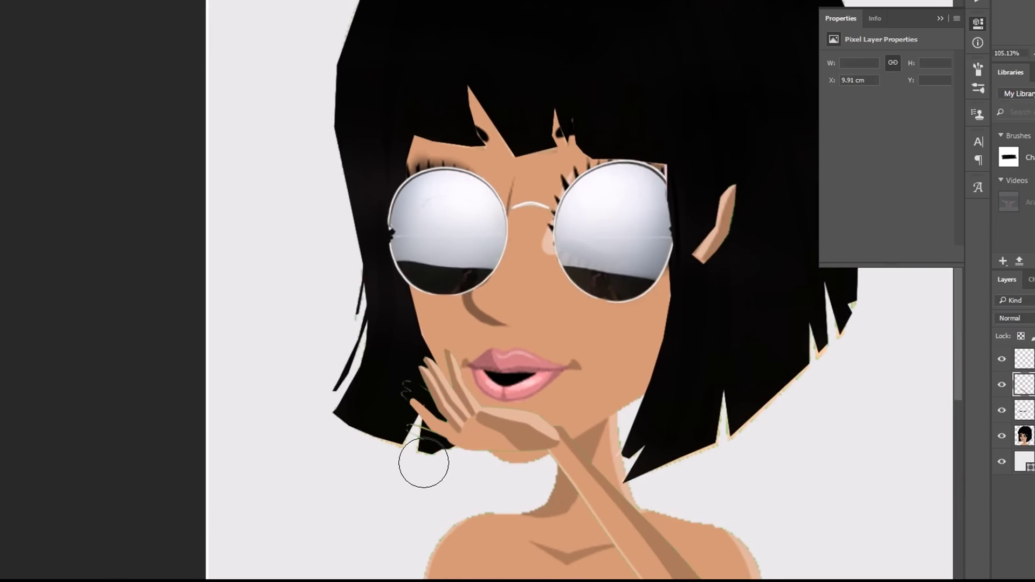
Step: Erase stray outline pixels around the hand, then rotate and move the arm so the fingers point up beside the lips
mouse_move(459, 474)
left_mouse_down()
mouse_move(404, 444)
mouse_move(445, 349)
left_mouse_up()
key("ctrl+t")
left_click_drag(688, 396, 625, 348)
key("Return")
left_click(510, 427, "ctrl")
key("ctrl+t")
left_click_drag(510, 427, 528, 443)
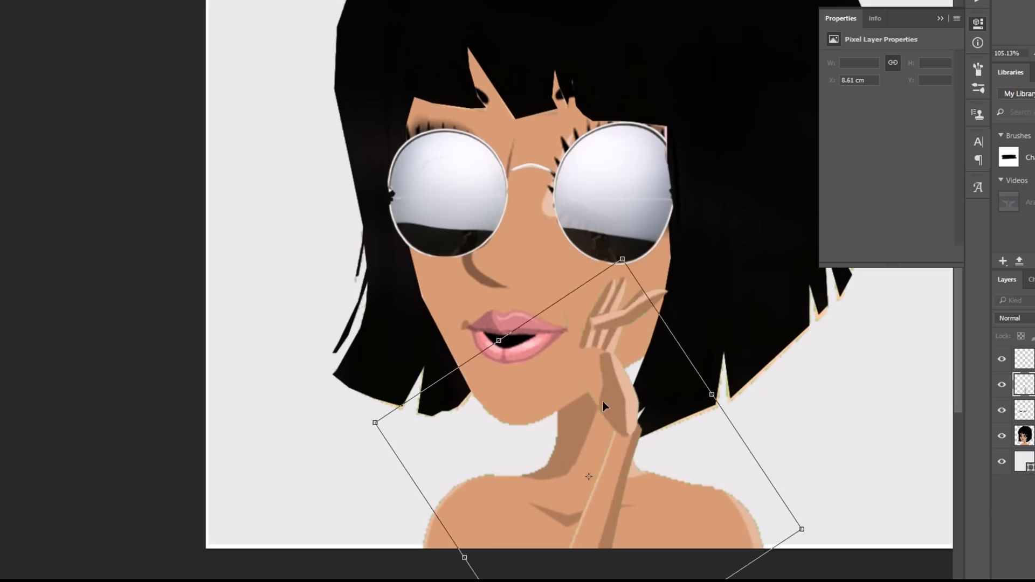
left_click_drag(603, 401, 499, 403)
key("Return")
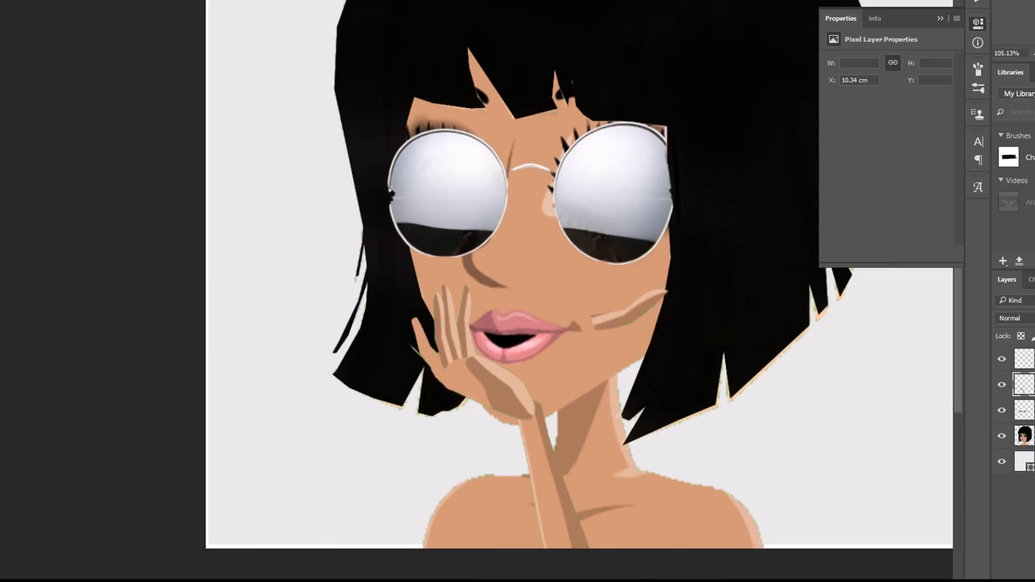
Step: Rotate and move the separate finger onto the palm as a thumb reaching across the lips
left_click(627, 311, "ctrl")
key("ctrl+t")
left_click_drag(624, 298, 619, 323)
mouse_move(575, 365)
left_mouse_down()
mouse_move(542, 374)
mouse_move(572, 367)
left_mouse_up()
left_click_drag(531, 361, 519, 349)
left_click_drag(601, 354, 583, 394)
left_click_drag(504, 376, 498, 362)
left_click_drag(568, 359, 579, 322)
key("Return")
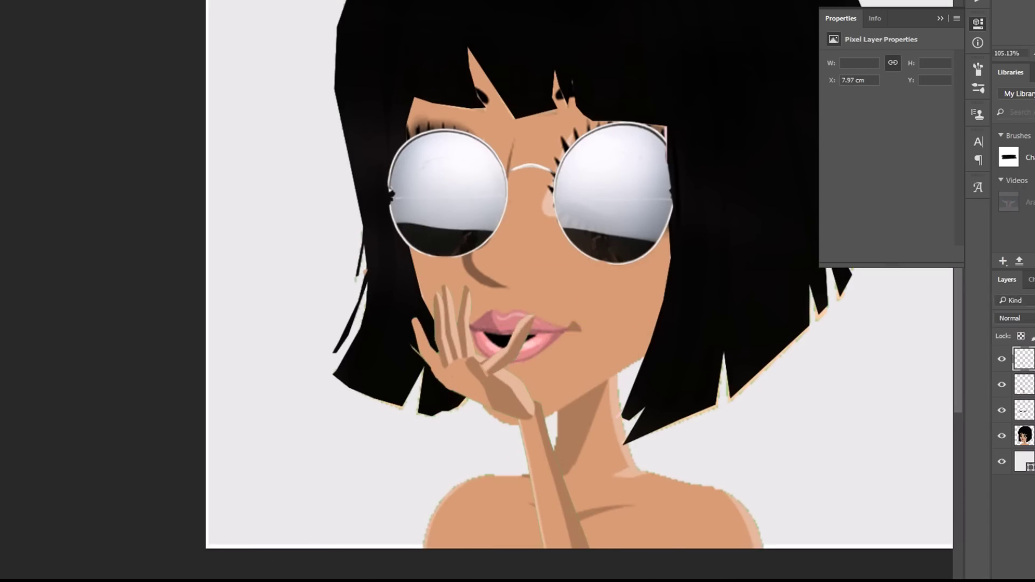
Step: Merge the finger layer down into the arm layer, then rotate, resize and move the complete arm beneath the mouth
right_click(1029, 359)
left_click(965, 391)
key("ctrl+t")
left_click_drag(502, 393, 568, 410)
left_click_drag(717, 216, 641, 183)
left_click_drag(518, 403, 507, 417)
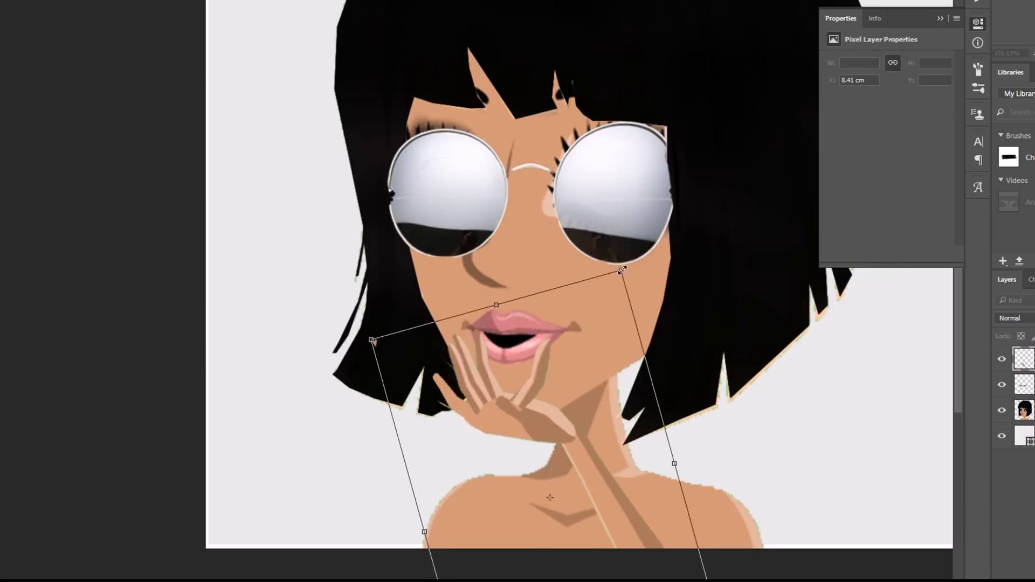
left_click_drag(622, 274, 667, 152)
left_click_drag(539, 329, 663, 366)
key("Return")
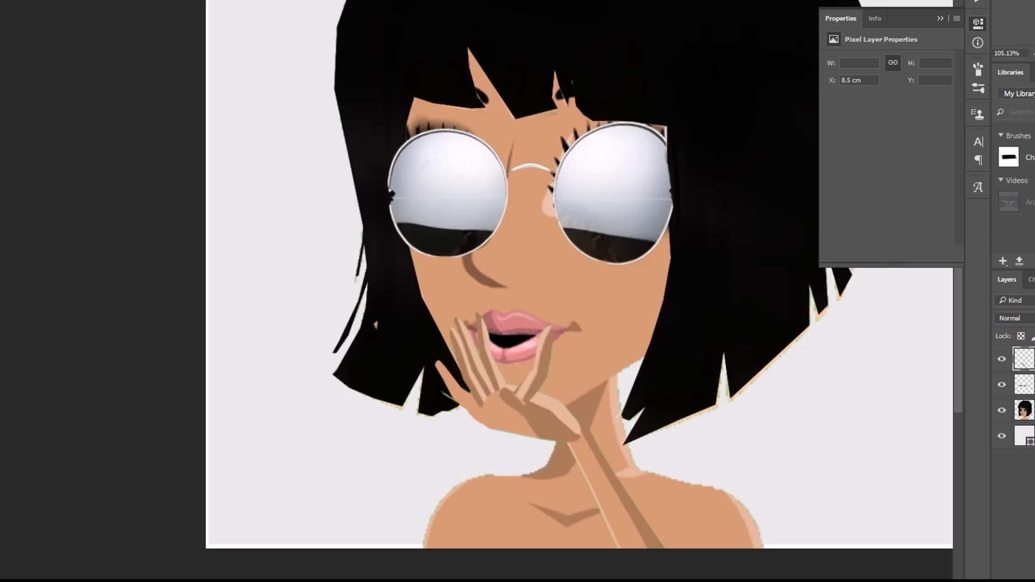
Step: Hide the arm layer, paint skin tone over both mouth corners to narrow the lips, and check them with the arm shown
left_click(1001, 359)
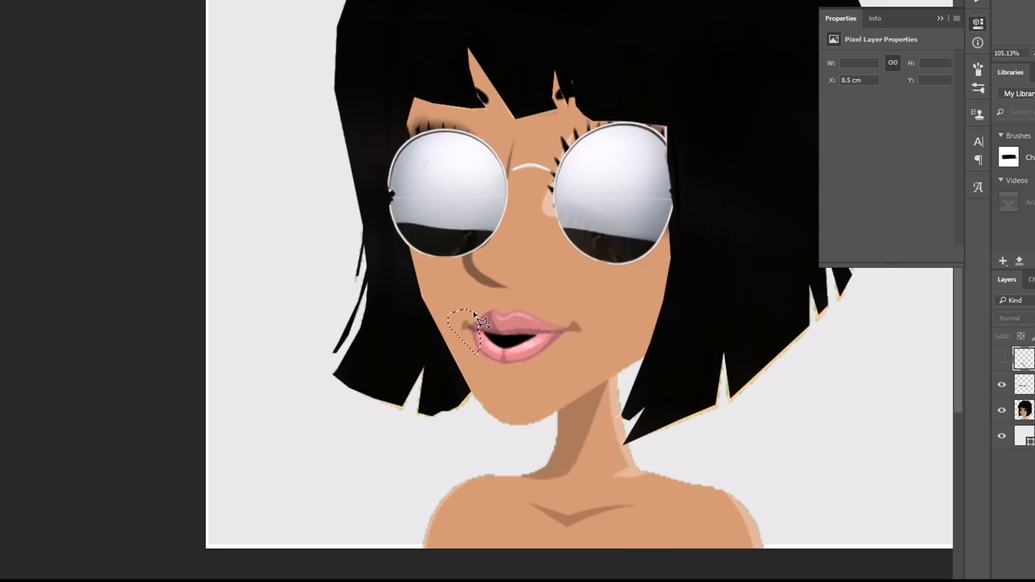
left_click(442, 302)
left_click(516, 176)
left_click(436, 314)
left_click(518, 176)
left_click(1032, 411)
left_click_drag(469, 322, 476, 348)
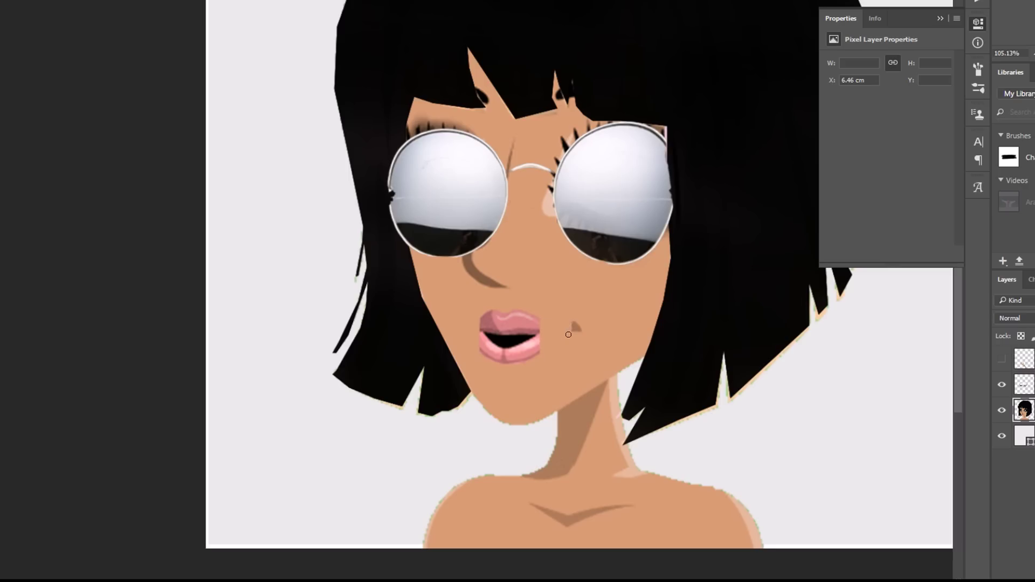
left_click(1002, 359)
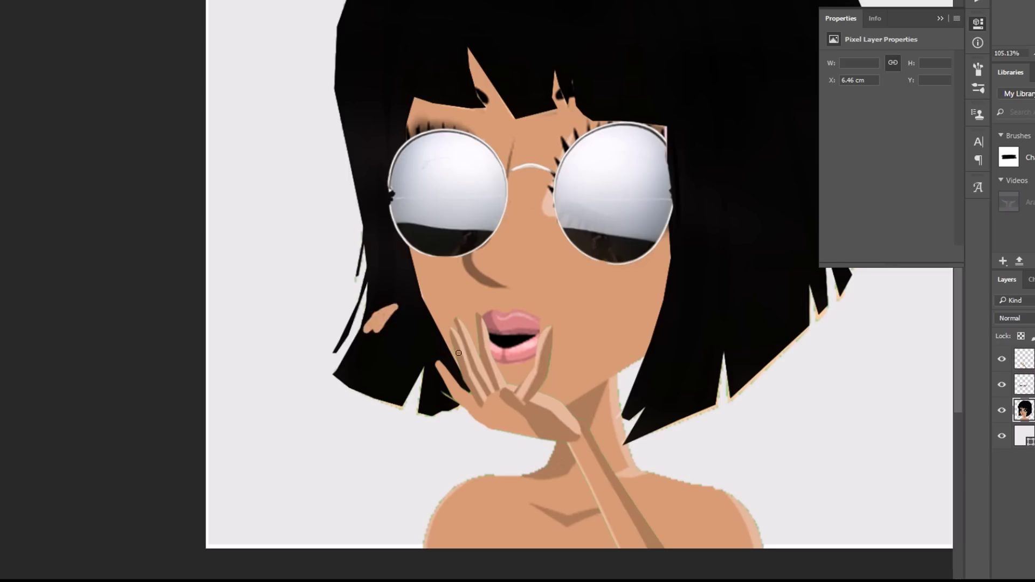
left_click_drag(392, 310, 375, 324)
Step: Hide the arm again, select the lips without the mouth opening, and paint them purple
left_click(1002, 360)
left_click(1024, 410)
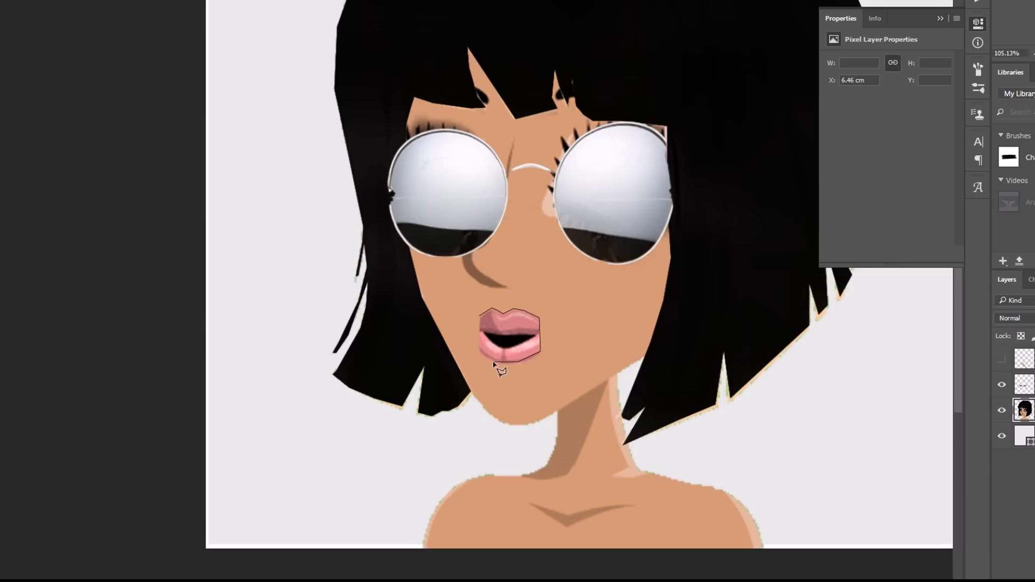
left_click(480, 317)
left_click(694, 280)
mouse_move(694, 280)
left_mouse_down()
mouse_move(694, 291)
mouse_move(695, 280)
left_mouse_up()
left_click(675, 342)
left_click(807, 241)
key("ctrl+z")
left_click(34, 1)
left_click_drag(487, 357, 524, 352)
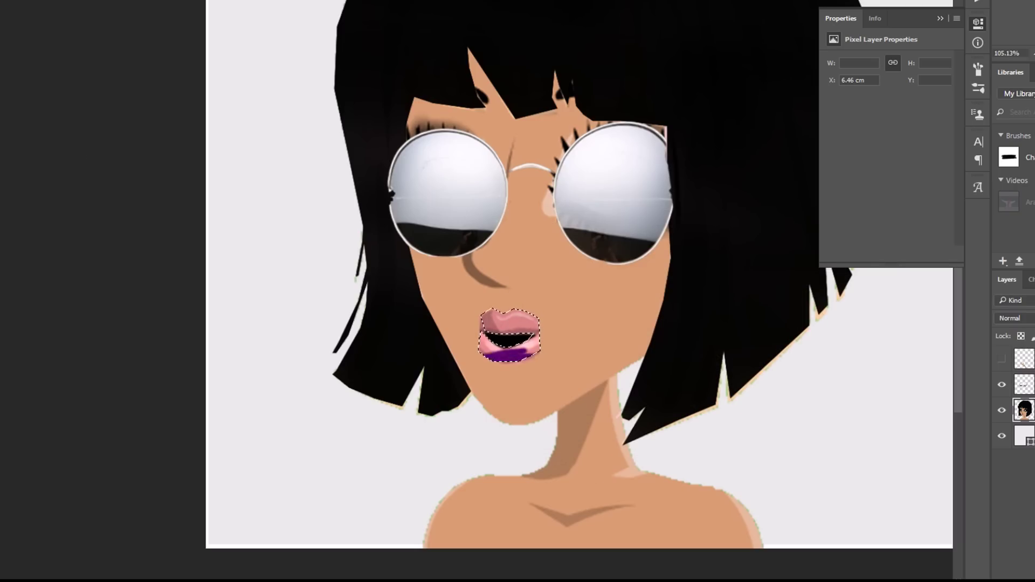
left_click(34, 1)
left_click_drag(488, 319, 545, 341)
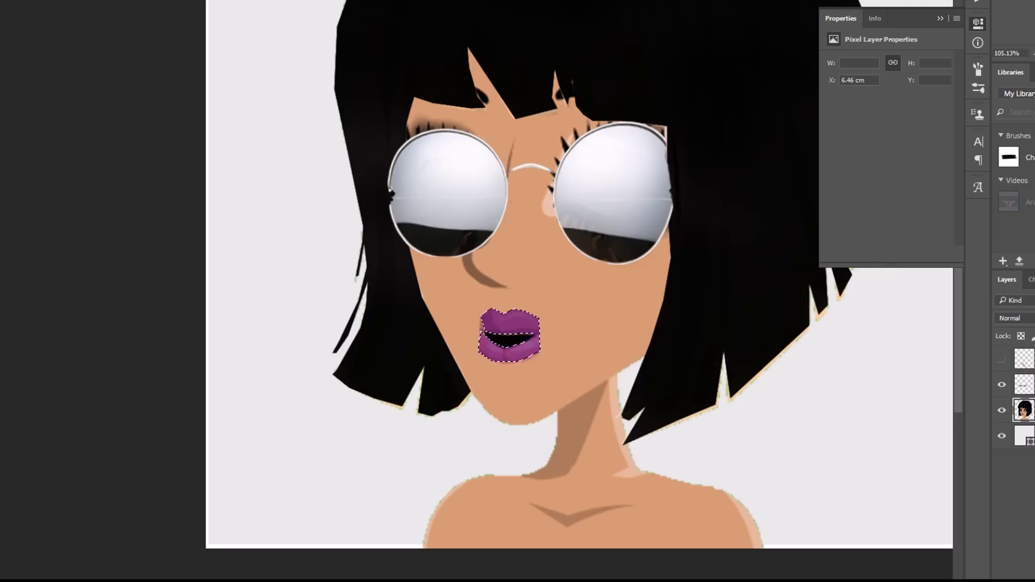
Step: Pick a darker purple and shade the upper lip and the edges of the lower lip
left_click(1, 372)
mouse_move(694, 281)
left_mouse_down()
mouse_move(694, 289)
mouse_move(693, 270)
left_mouse_up()
left_click(674, 376)
left_click(806, 243)
left_click_drag(483, 353, 513, 359)
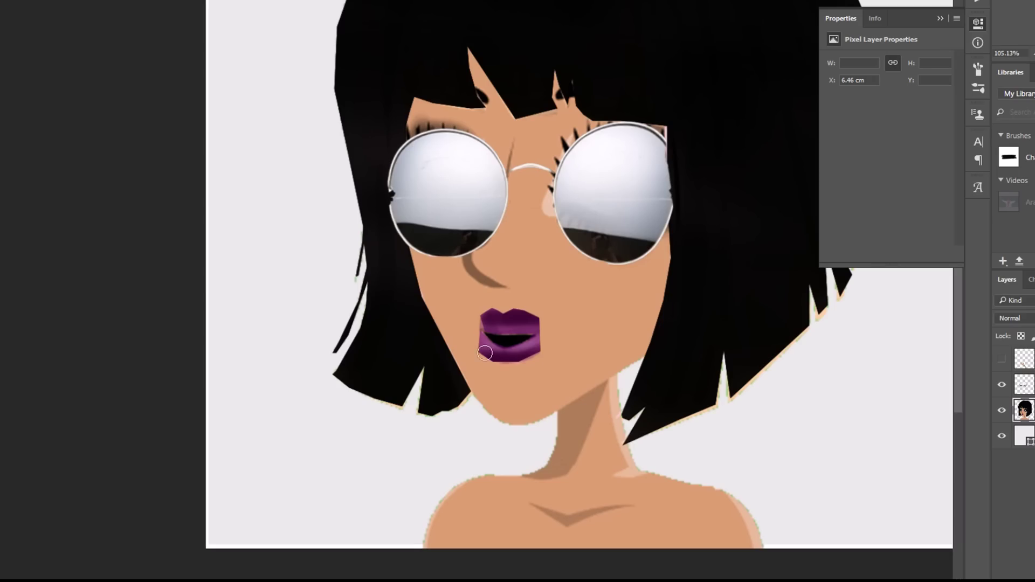
Step: Reshape the lips with a fuller upper bow and a longer lower lip, deselect, and show the arm again
double_click(534, 360)
key("Return")
left_click(479, 352)
key("Return")
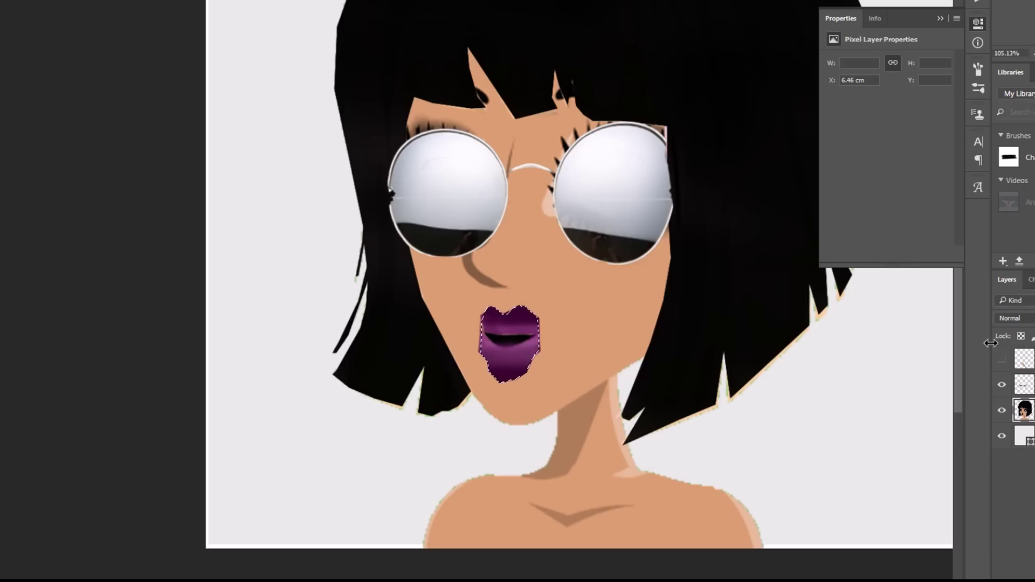
left_click_drag(991, 344, 990, 346)
left_click(1001, 359)
left_click(1001, 359)
key("ctrl+d")
left_click(1001, 359)
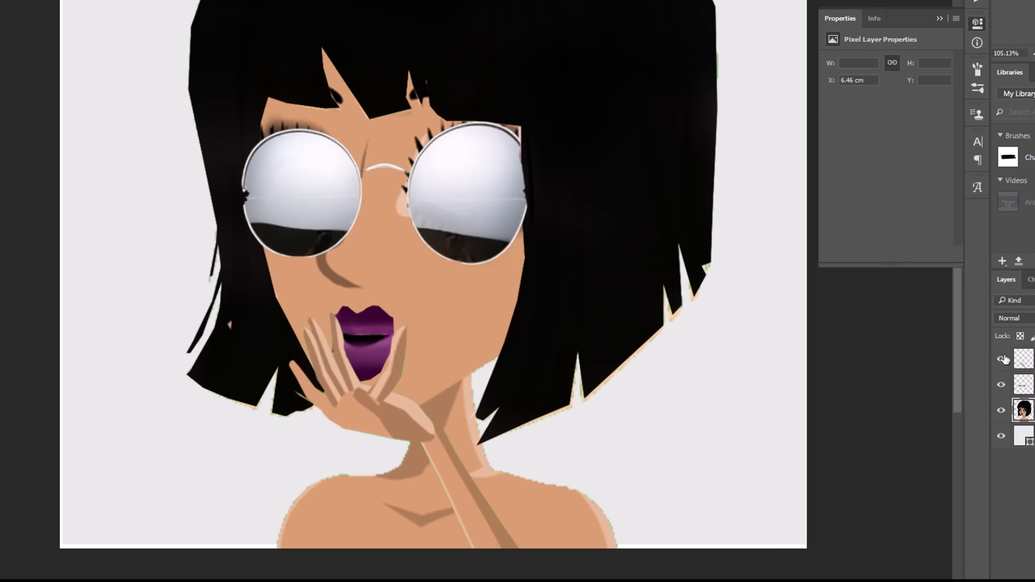
Step: Switch to the browser, look at the reference portrait, and copy the facial wrinkles image from the image search
scroll(566, 261, "down", 3)
scroll(566, 261, "up", 1)
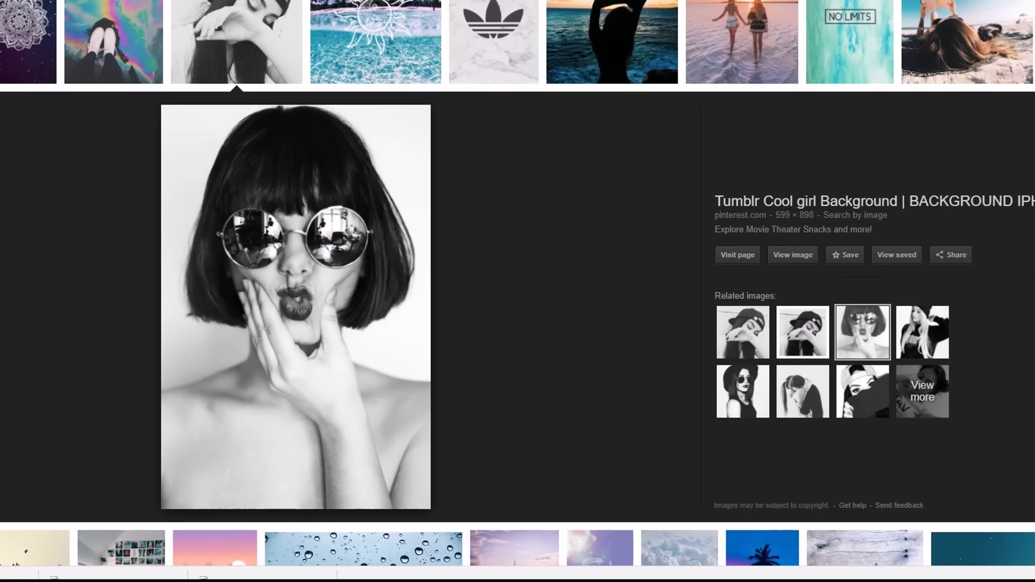
scroll(90, 462, "up", 2)
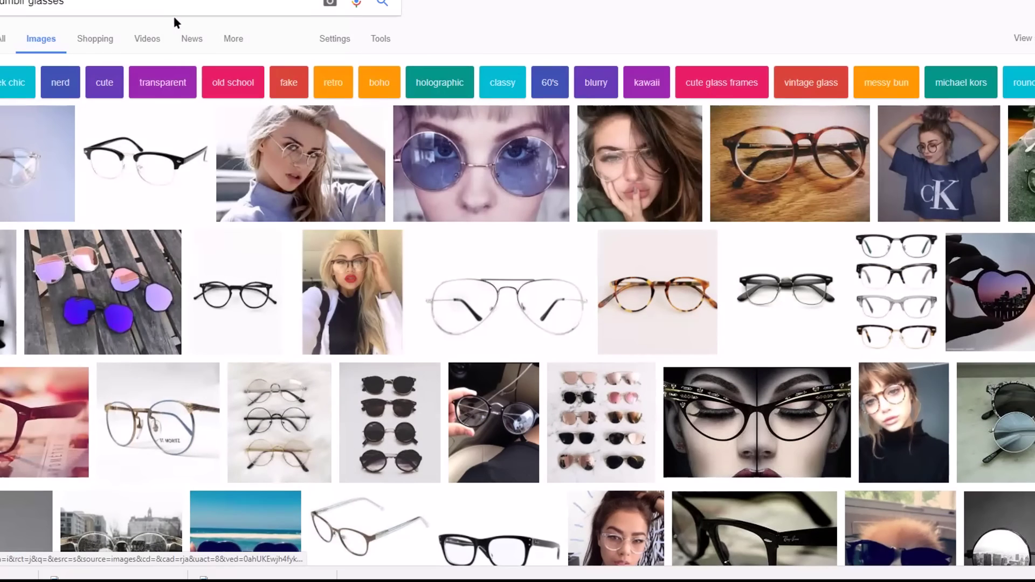
right_click(289, 296)
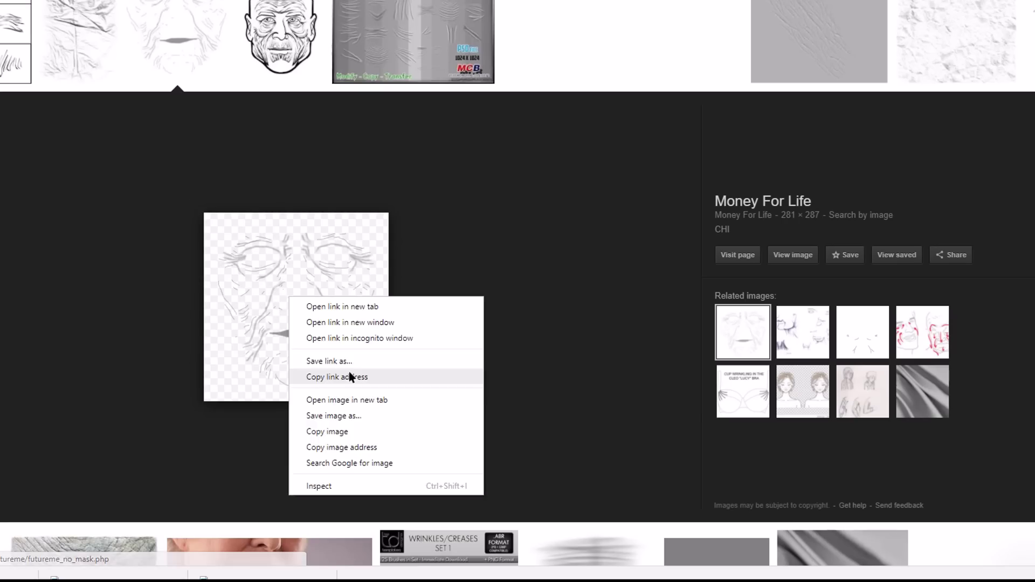
left_click(355, 423)
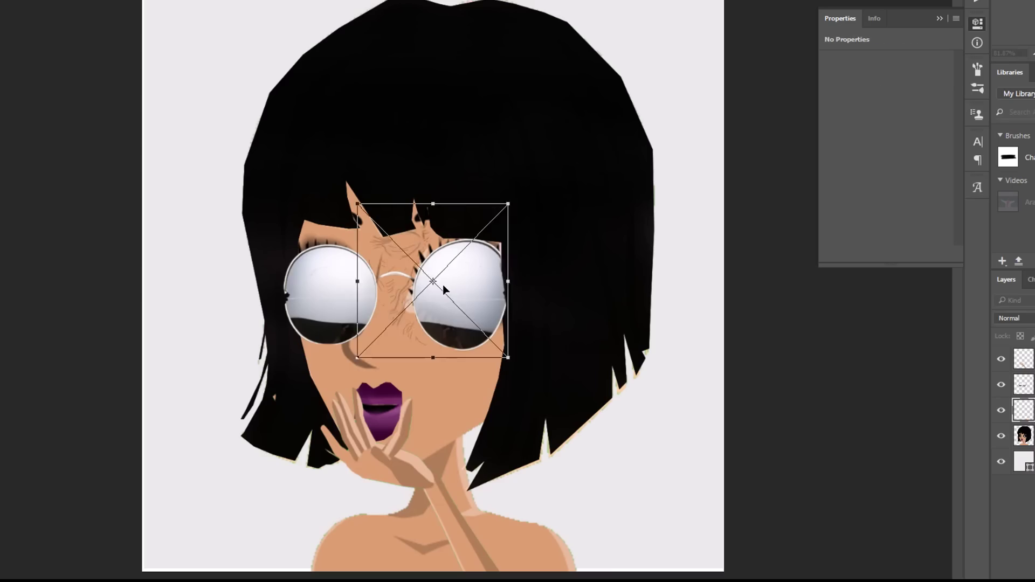
Step: Move the pasted wrinkles onto the empty background beside the head and remove all but a few crease lines
left_click_drag(552, 258, 215, 299)
key("Return")
left_click(186, 259)
left_click(519, 187)
mouse_move(175, 259)
left_mouse_down()
mouse_move(114, 316)
mouse_move(217, 244)
left_mouse_up()
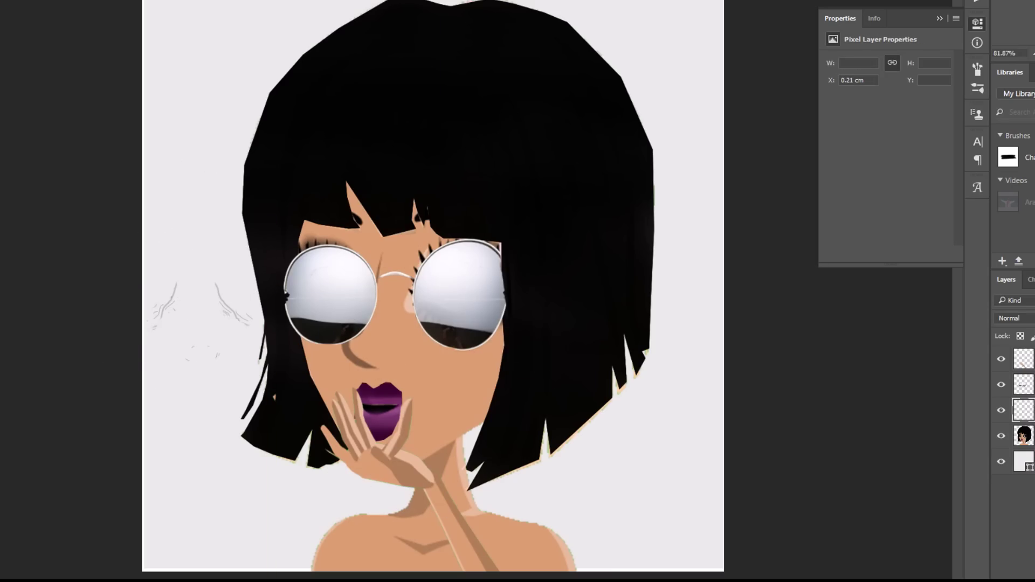
Step: Move the crease onto the cheek beside the lips and apply the transform
key("ctrl+t")
mouse_move(249, 325)
left_mouse_down()
mouse_move(425, 403)
mouse_move(411, 396)
left_mouse_up()
key("Return")
Step: Add a Color Overlay to the crease layer, using a skin tone sampled from the cheek
right_click(1019, 410)
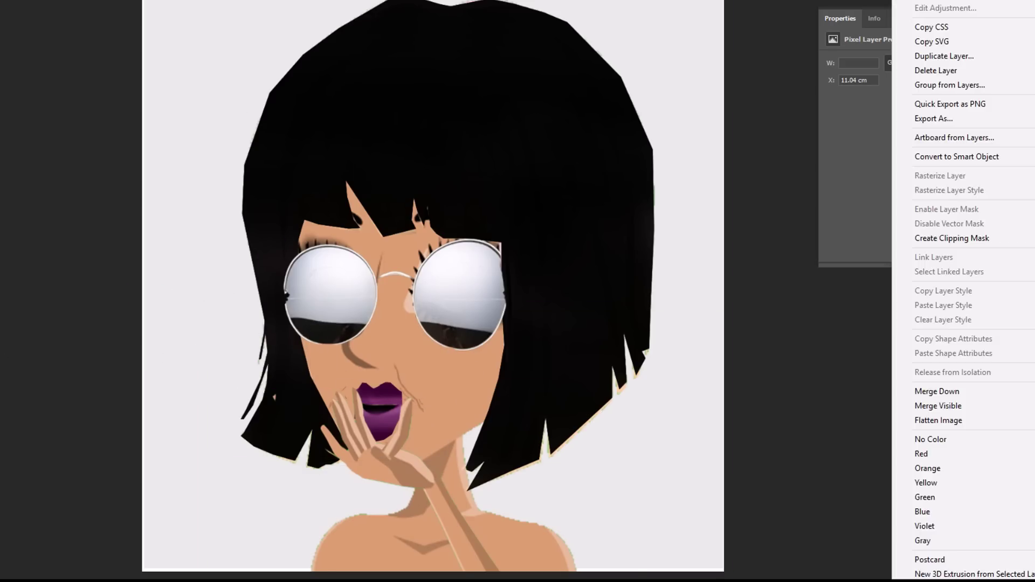
left_click(927, 6)
left_click(595, 319)
scroll(611, 259, "up", 1)
left_click(615, 233)
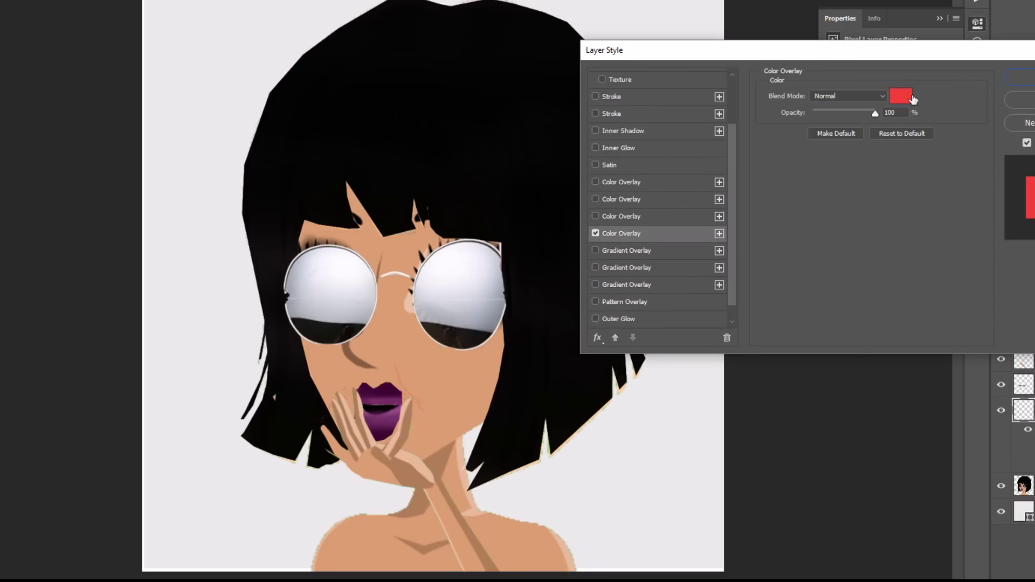
left_click(907, 97)
left_click(464, 378)
left_click_drag(589, 273, 600, 307)
left_click(821, 245)
left_click(1024, 78)
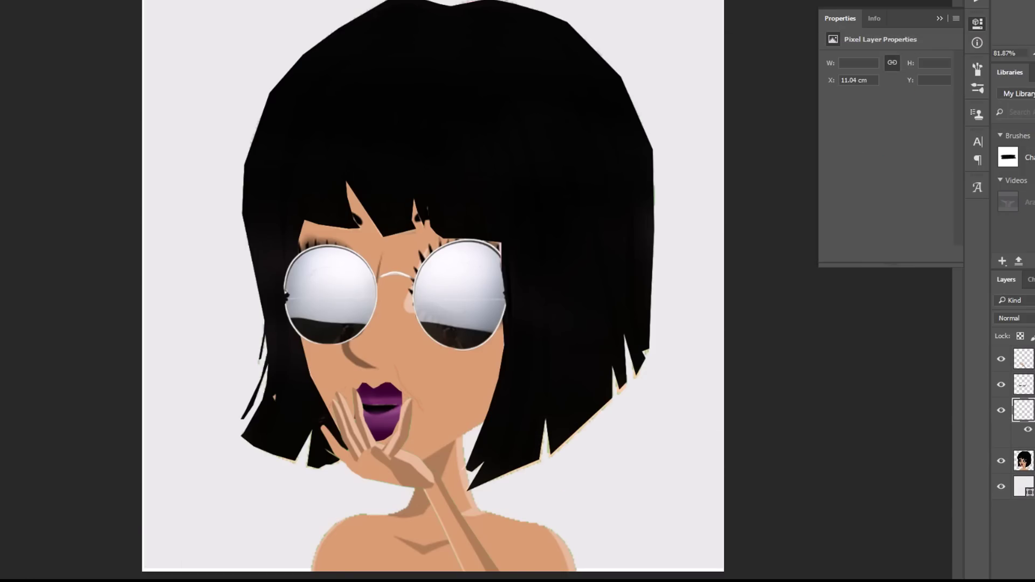
Step: Sample the cheek's skin tone, try soft shading beneath the sunglasses, and undo the strokes
right_click(1024, 411)
left_click(914, 291)
left_click(464, 378)
left_click(809, 241)
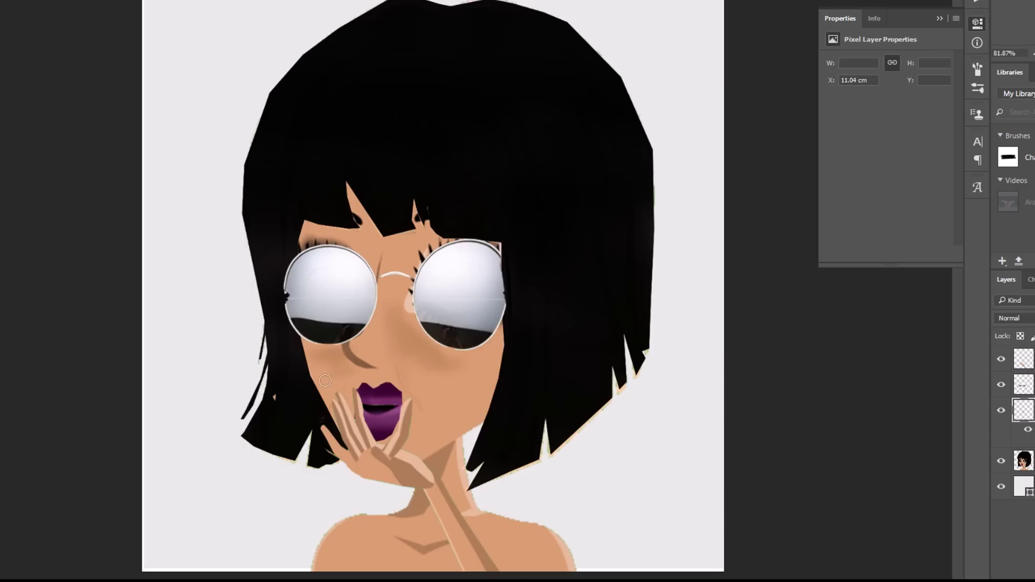
key("ctrl+z")
key("ctrl+z")
Step: Adjust the brush and paint darker shadows beneath the sunglasses, across the cheek and beside the mouth
left_click(0, 0)
key("Return")
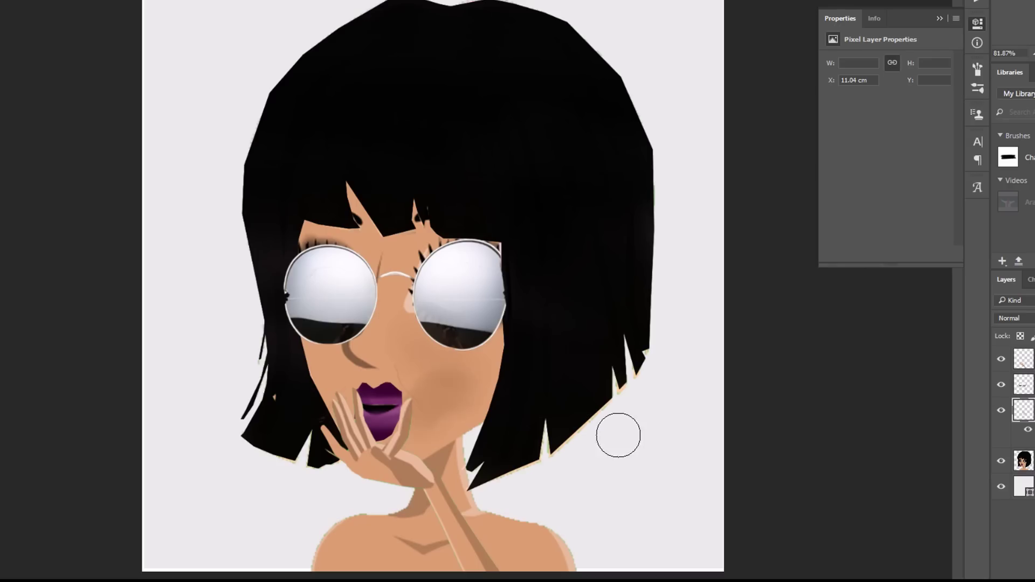
left_click(16, 1)
key("Return")
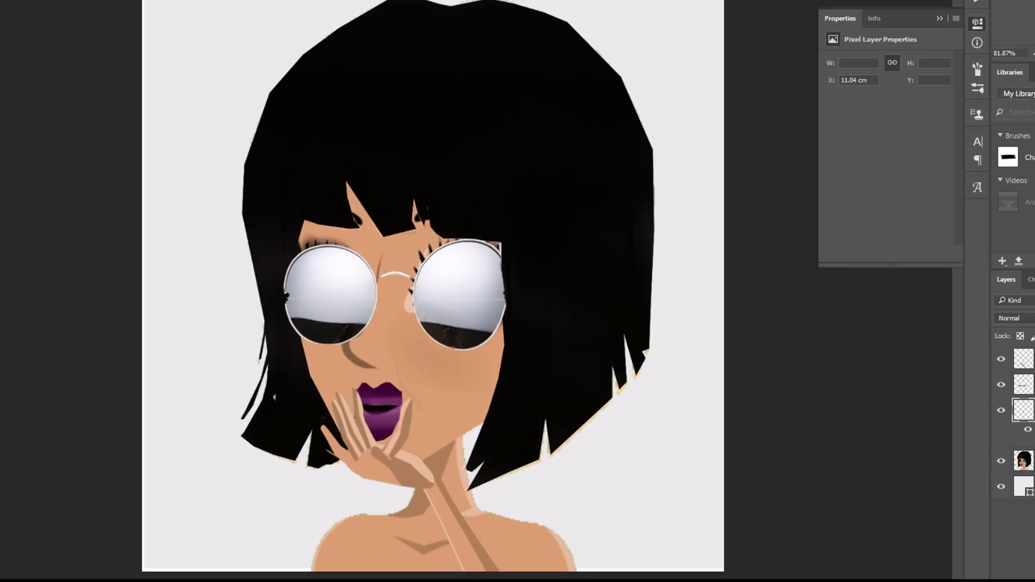
mouse_move(420, 415)
left_mouse_down()
mouse_move(455, 373)
mouse_move(428, 416)
mouse_move(436, 353)
left_mouse_up()
key("ctrl+z")
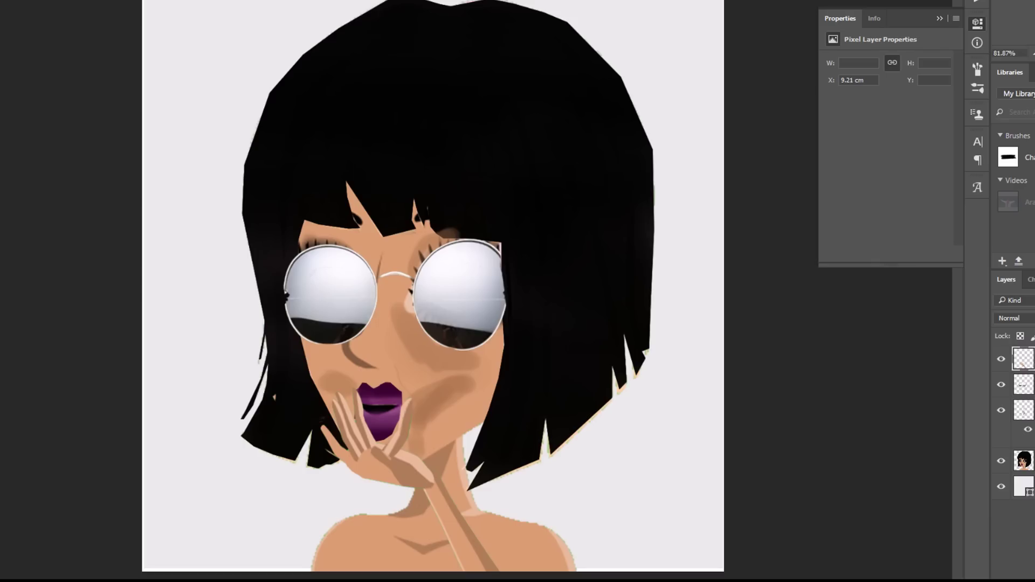
left_click_drag(462, 378, 419, 428)
Step: Change the brush settings, pick a skin tone, and soften the hard edges of the cheek shadows
left_click(2, 1)
left_click(50, 11)
left_click(1, 1)
key("Return")
left_click(1, 1)
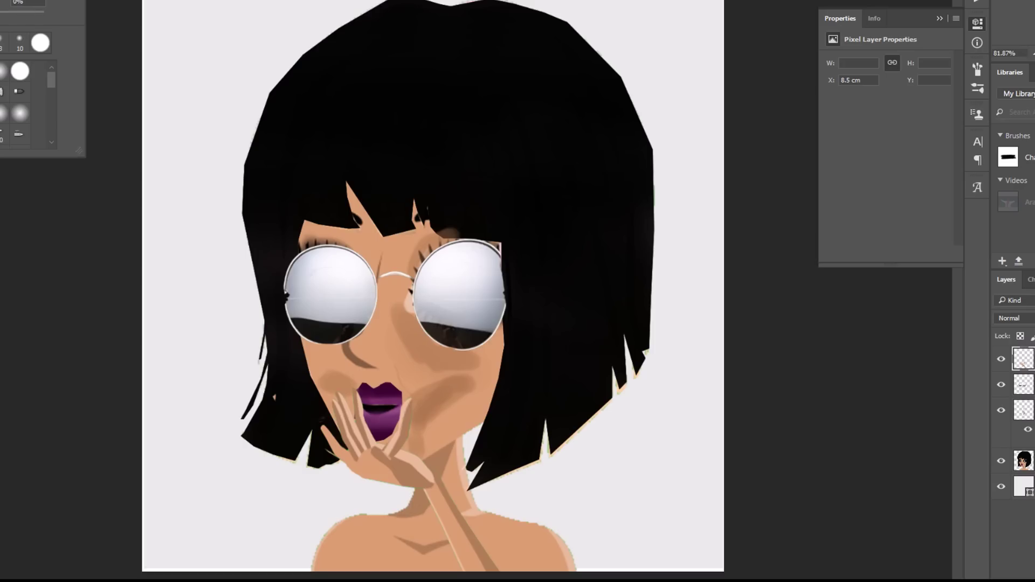
left_click(1, 377)
left_click(485, 388)
left_click(808, 239)
left_click_drag(424, 423, 461, 389)
key("ctrl+z")
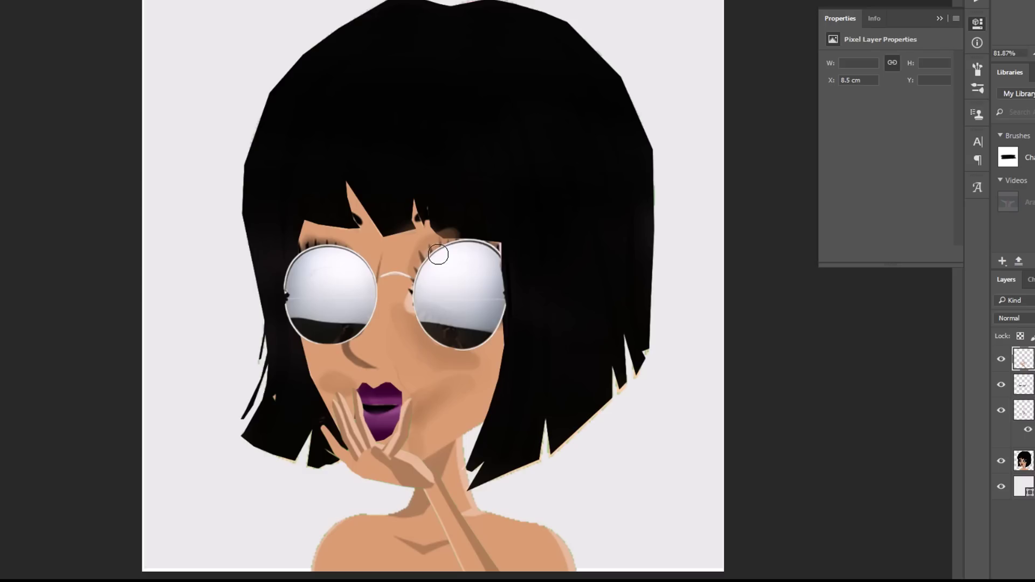
Step: Free-transform the sunglasses layer, adjusting its height and width and tilting it slightly counterclockwise
left_click(1030, 385)
key("ctrl+t")
left_click_drag(403, 238, 403, 257)
left_click_drag(426, 296, 428, 284)
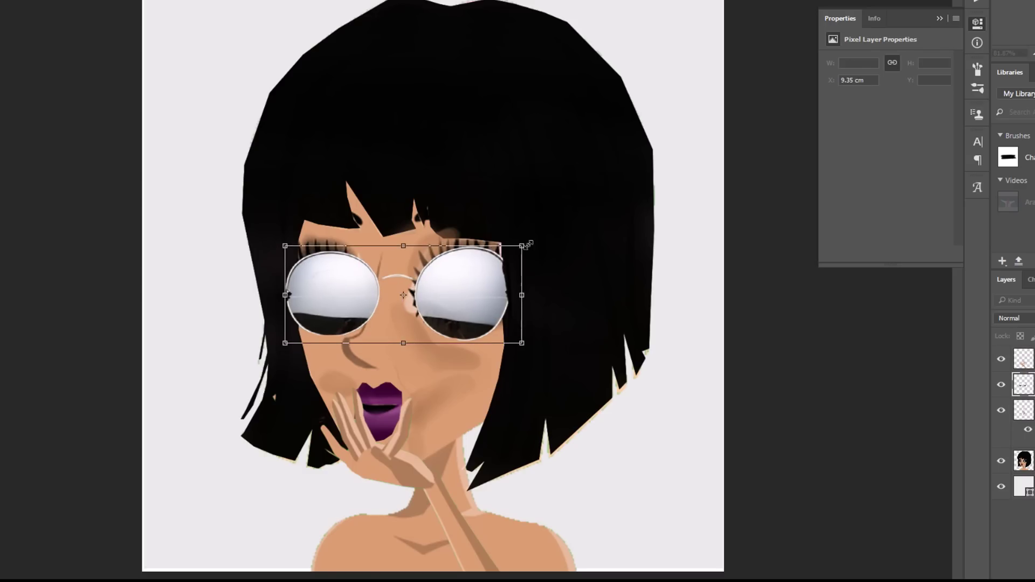
left_click_drag(528, 243, 537, 229)
left_click_drag(506, 256, 537, 232)
left_click_drag(500, 275, 459, 284)
left_click_drag(403, 239, 403, 238)
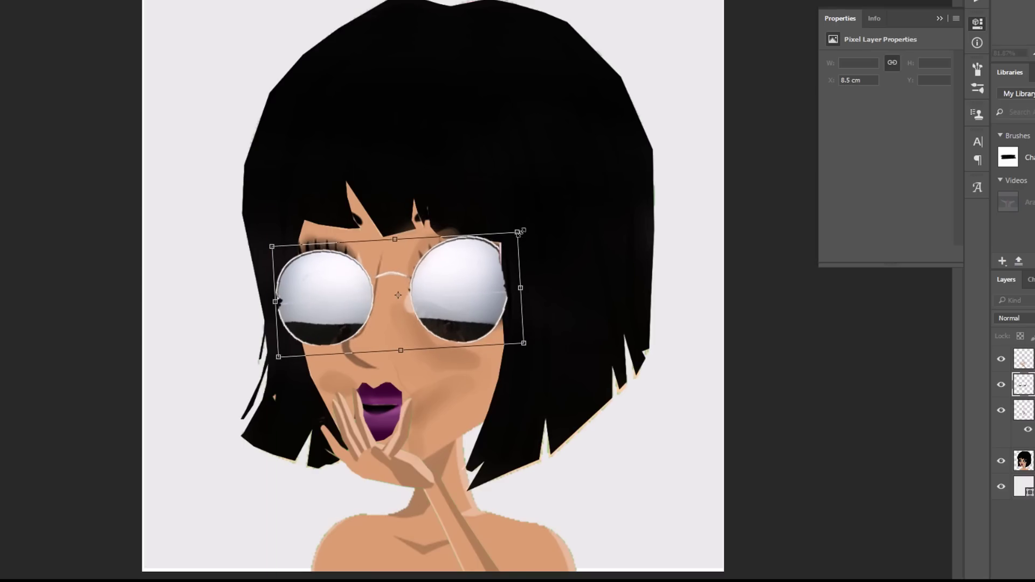
Step: Resize the sunglasses to larger lenses, straighten them, position them over the eyes, and apply the transform
left_click_drag(521, 232, 533, 227)
left_click_drag(490, 261, 483, 261)
left_click_drag(540, 242, 539, 237)
left_click_drag(499, 268, 492, 286)
left_click_drag(567, 254, 571, 271)
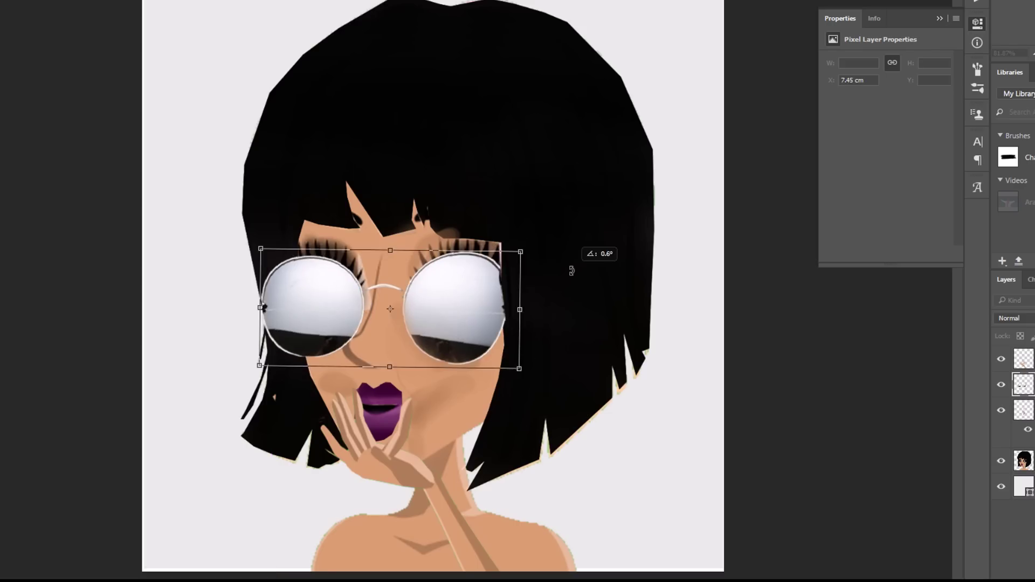
left_click_drag(480, 292, 483, 281)
left_click_drag(263, 297, 274, 298)
key("Return")
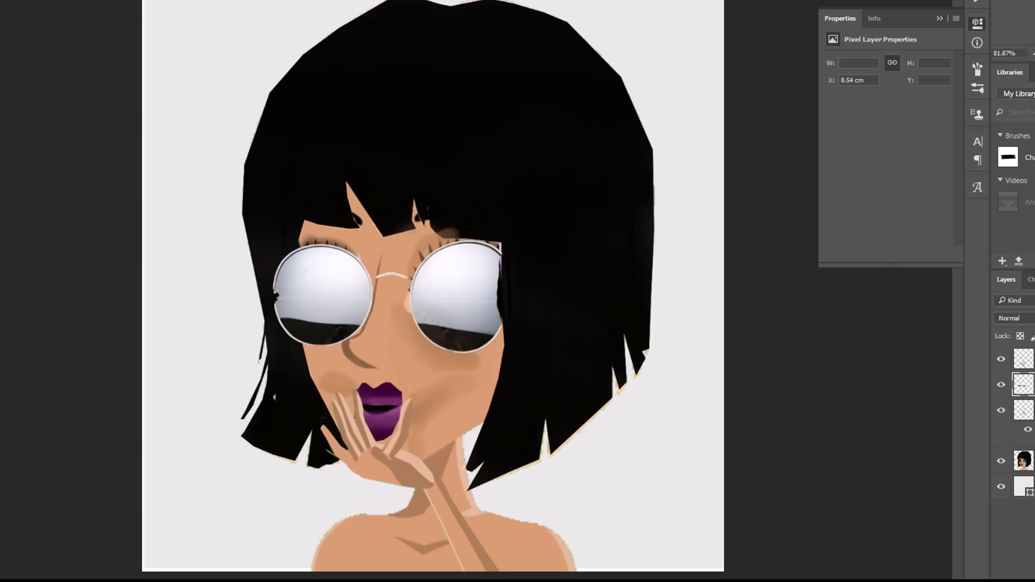
Step: Pick a darker skin tone and paint soft shadows on the shoulders, chest and cheek
left_click(647, 382)
left_click(808, 240)
mouse_move(404, 559)
left_mouse_down()
mouse_move(351, 534)
mouse_move(452, 566)
left_mouse_up()
left_click_drag(510, 531, 544, 563)
left_click_drag(424, 440, 443, 382)
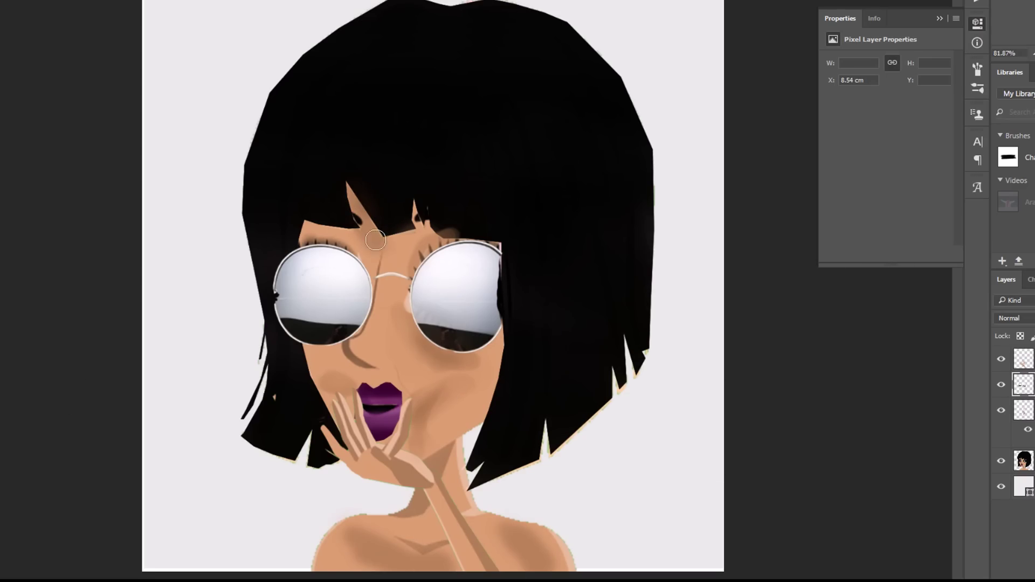
Step: Brush soft tinted reflections over the sunglasses and hair, and build up more shading on the shoulders
mouse_move(315, 350)
left_mouse_down()
mouse_move(317, 263)
mouse_move(344, 291)
mouse_move(432, 259)
mouse_move(485, 272)
mouse_move(451, 306)
left_mouse_up()
mouse_move(414, 551)
left_mouse_down()
mouse_move(325, 555)
mouse_move(356, 528)
left_mouse_up()
left_click_drag(497, 527, 555, 562)
left_click_drag(431, 550, 412, 539)
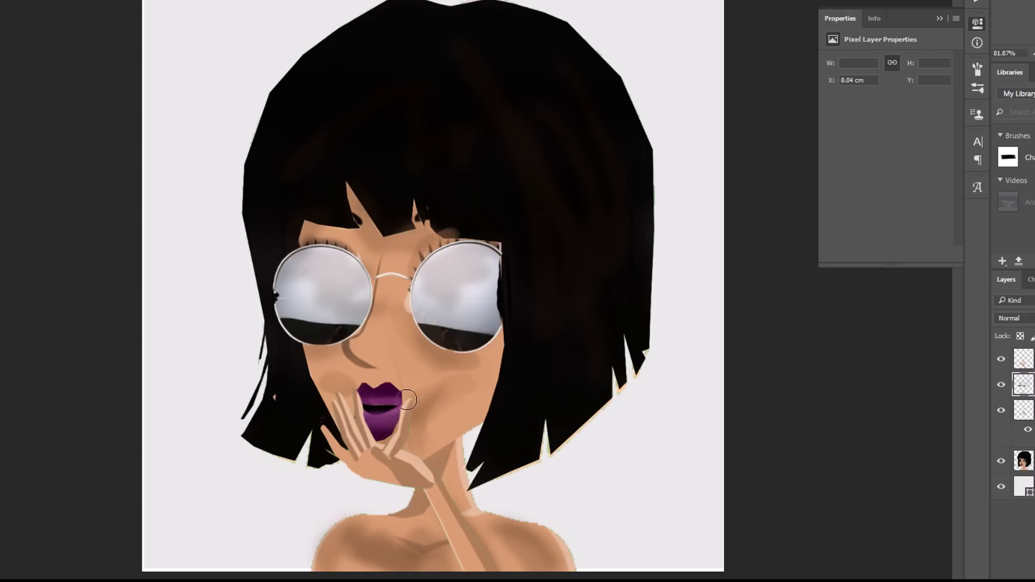
Step: Deepen the shading on the shoulders, chest and both cheeks
left_click_drag(1034, 53, 1034, 53)
key("ctrl+0")
mouse_move(404, 539)
left_mouse_down()
mouse_move(351, 558)
mouse_move(551, 549)
left_mouse_up()
left_click_drag(473, 400, 331, 402)
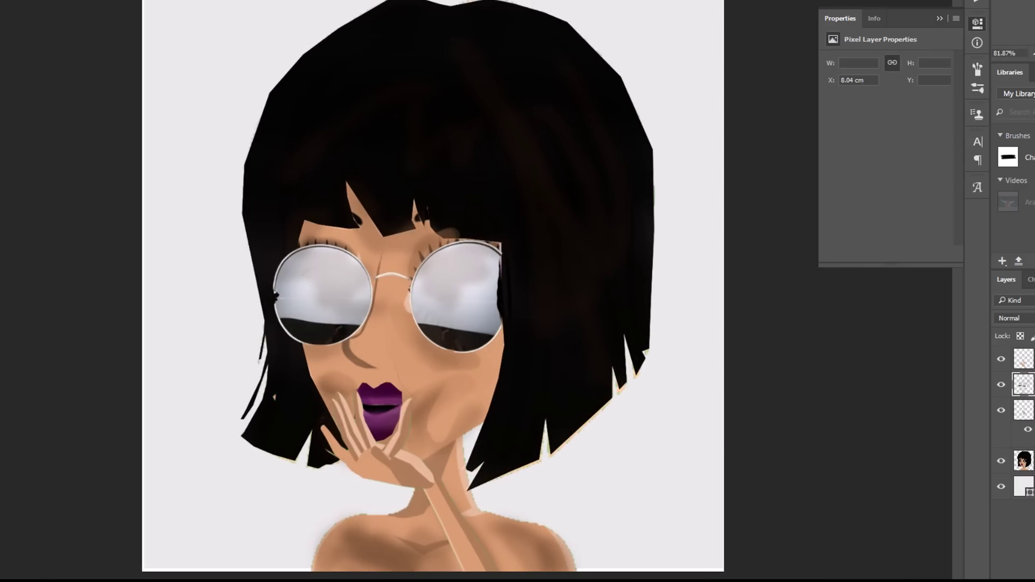
Step: Merge all visible layers into one
left_click_drag(1034, 53, 1032, 52)
right_click(1032, 360)
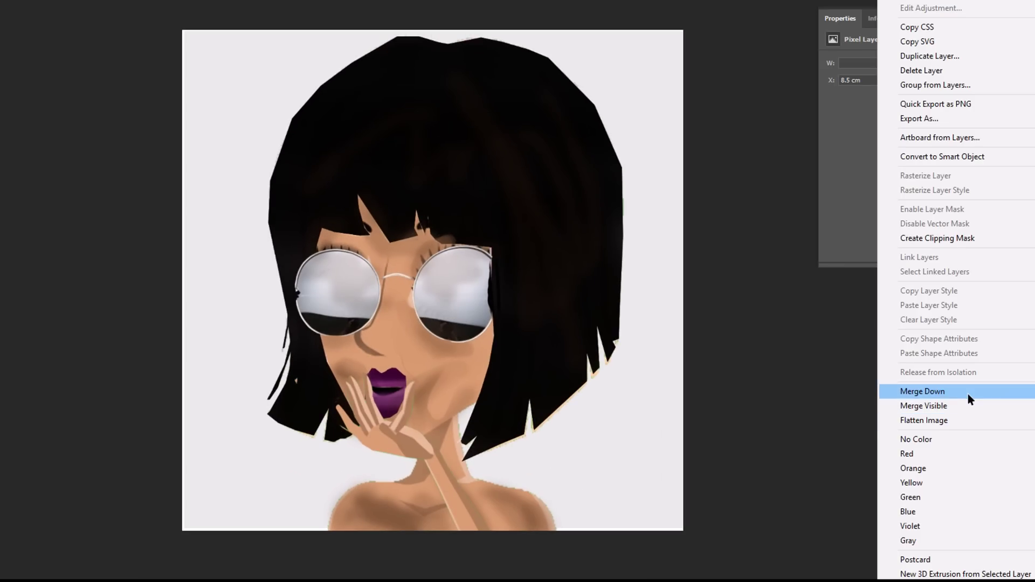
left_click(968, 403)
Step: Preview a Black and White adjustment with the Default preset, cancel it, and undo the layer merge
left_click(75, 0)
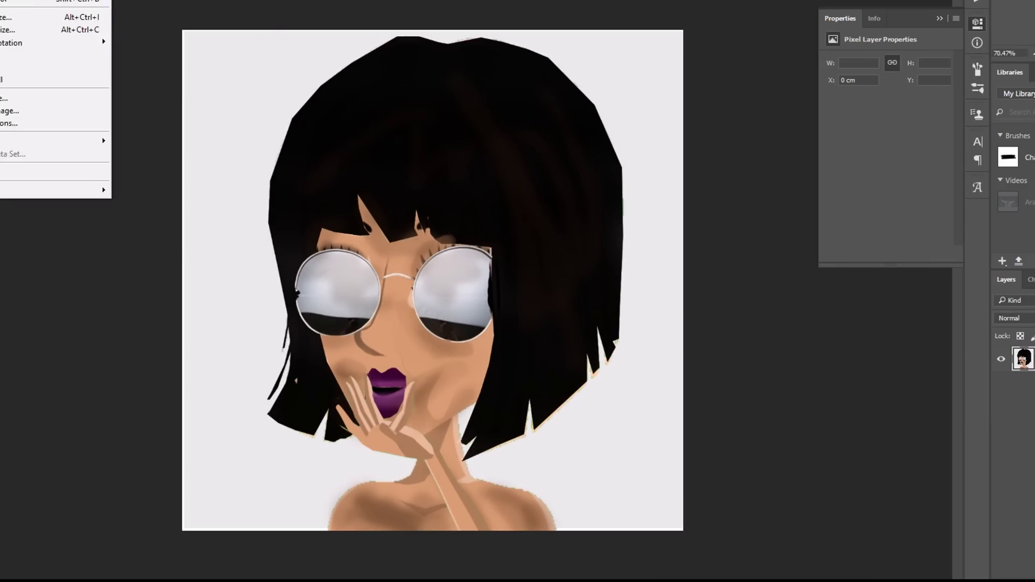
mouse_move(54, 0)
left_click(148, 49)
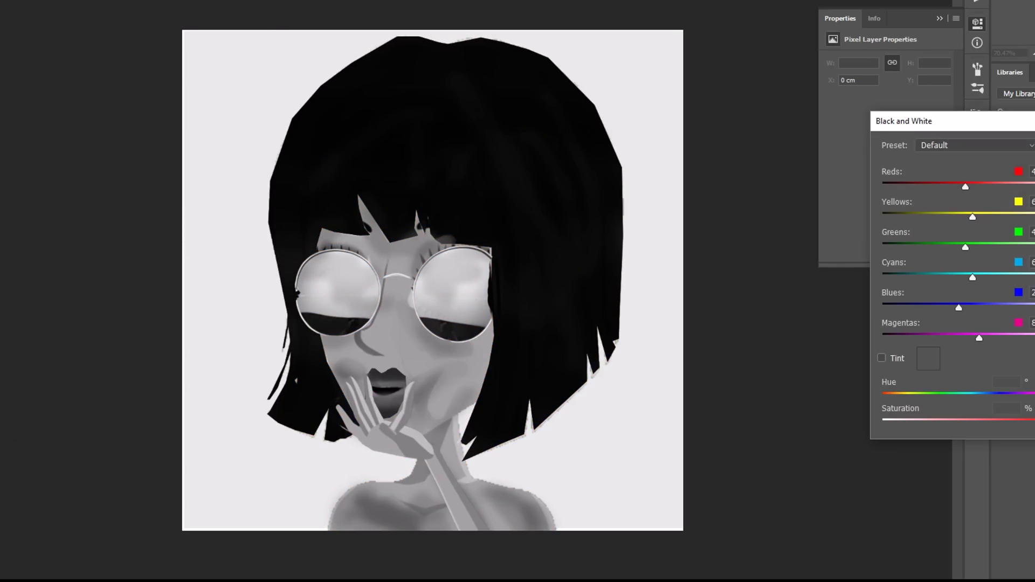
key("Escape")
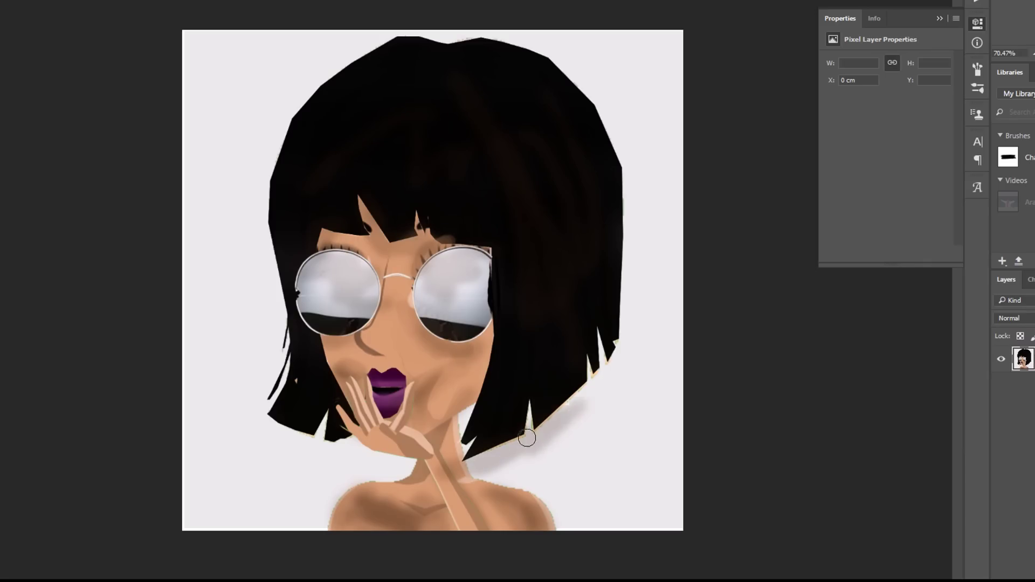
key("ctrl+z")
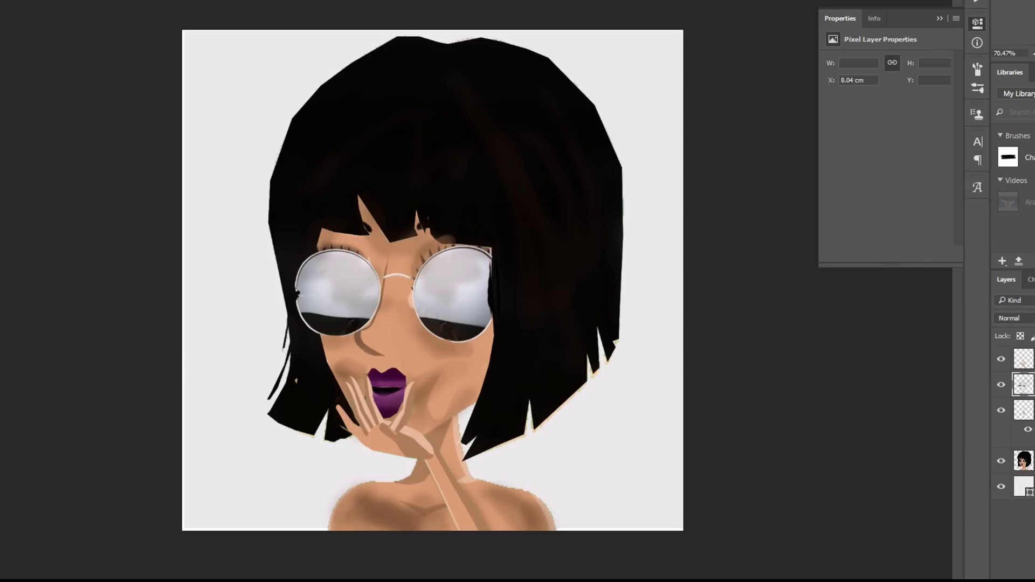
Step: Add a soft grey drop shadow to the character layer, cast to the right behind the hair and shoulders
right_click(1031, 461)
left_click(941, 2)
scroll(636, 291, "down", 5)
left_click(622, 319)
left_click_drag(813, 154, 816, 133)
left_click_drag(821, 50, 884, 0)
left_click_drag(887, 88, 924, 87)
mouse_move(876, 101)
left_mouse_down()
mouse_move(896, 102)
mouse_move(876, 101)
left_mouse_up()
left_click(960, 32)
left_click(808, 239)
left_click_drag(939, 48, 935, 48)
left_click_drag(876, 102, 876, 101)
left_click_drag(883, 114, 889, 118)
left_click_drag(934, 47, 924, 48)
left_click_drag(889, 115, 888, 119)
left_click_drag(920, 48, 911, 51)
key("Return")
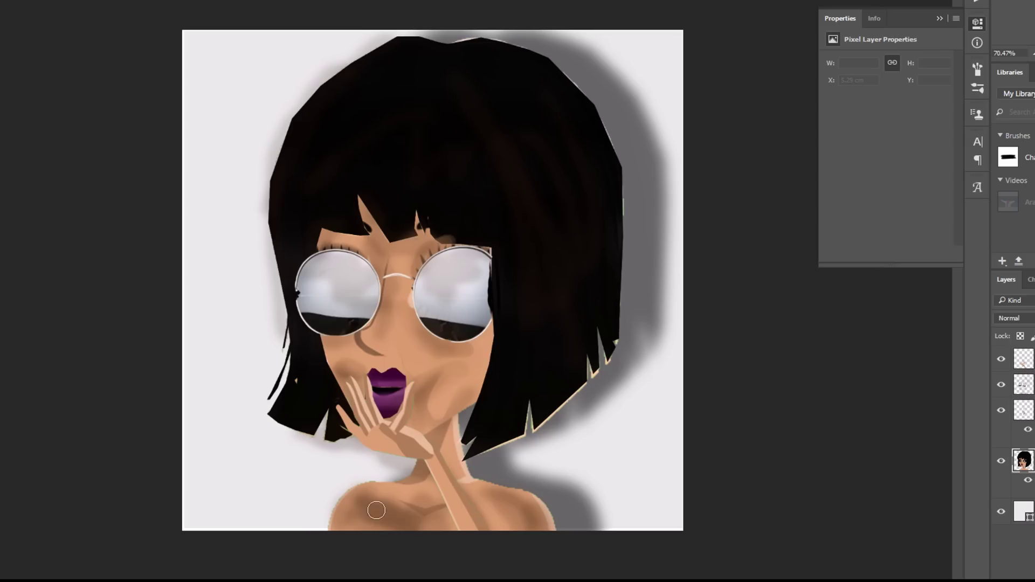
Step: Search Google Images for "buildings silhouette", filter the results to transparent images, and open the Pittsburgh skyline silhouette
left_click(1023, 359)
mouse_move(378, 432)
left_mouse_down()
mouse_move(463, 477)
mouse_move(499, 563)
left_mouse_up()
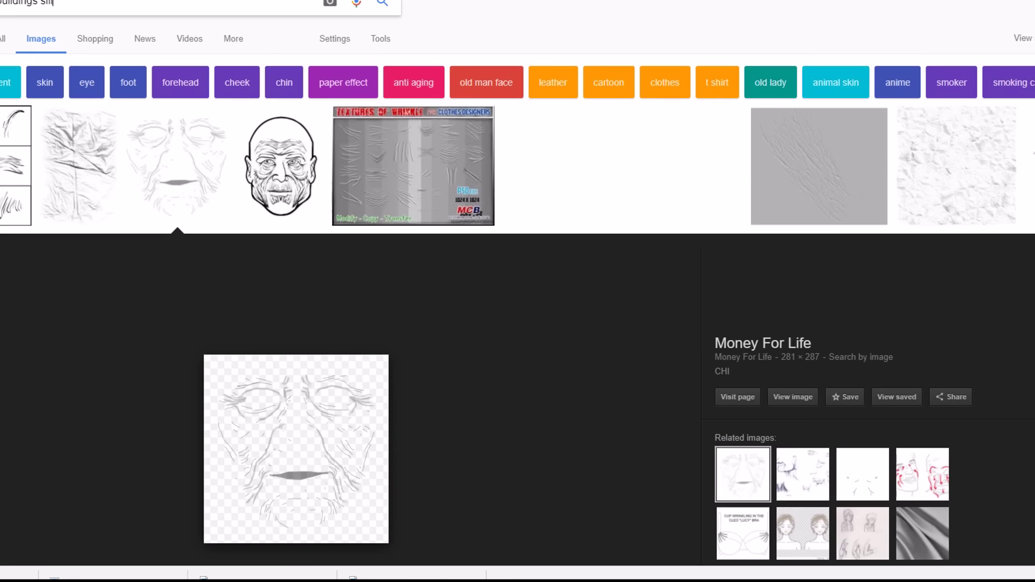
type("houette")
key("Return")
left_click(381, 38)
left_click(62, 63)
left_click(64, 139)
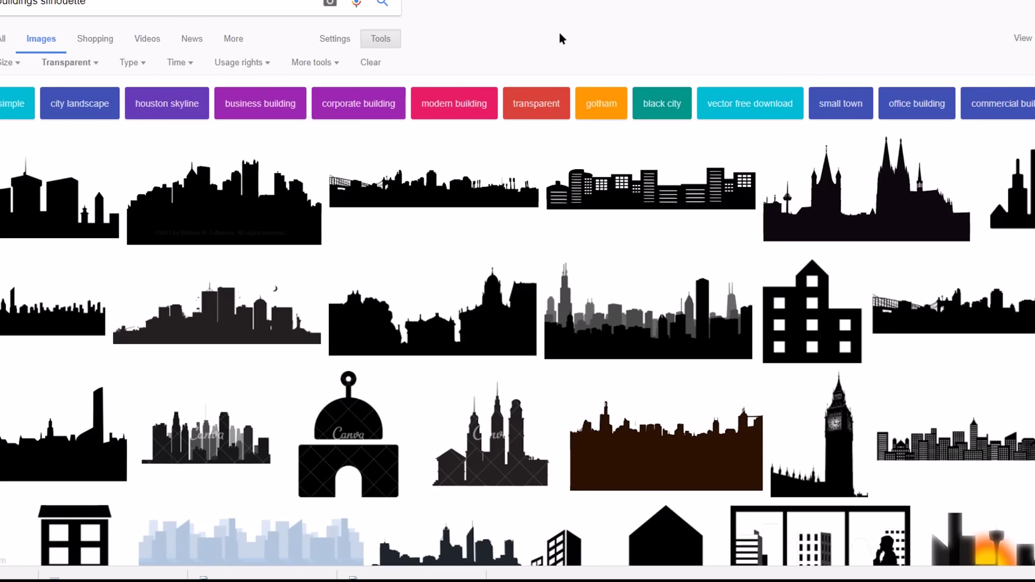
left_click(223, 203)
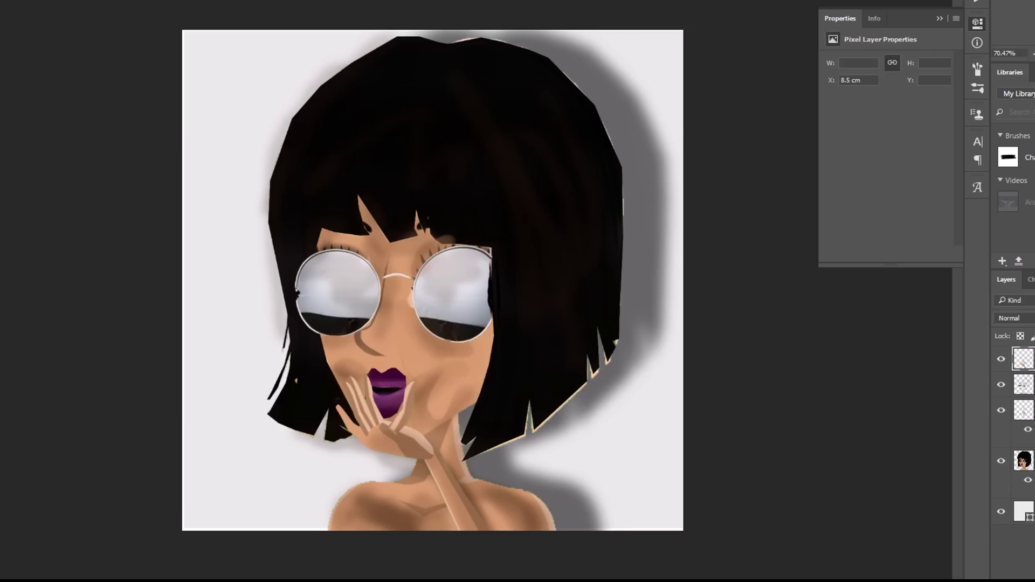
Step: Place the Pittsburgh skyline silhouette in the portrait, scaled down over the left sunglasses lens
left_click_drag(539, 220, 310, 335)
left_click_drag(255, 365, 334, 299)
key("Return")
Step: Rasterize the placed skyline and erase the parts that extend outside the left lens
left_click(156, 283)
left_click(507, 186)
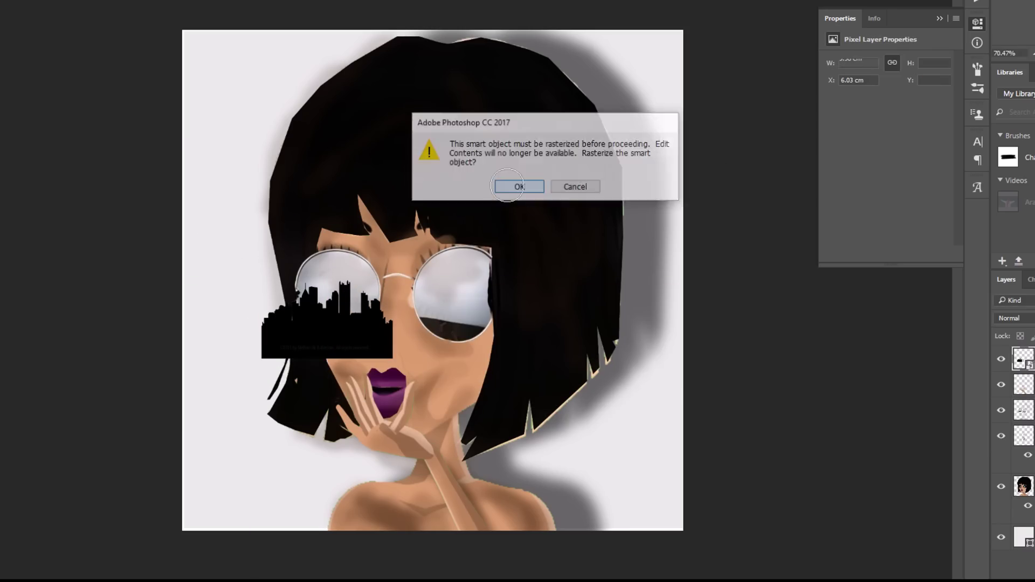
left_click(518, 186)
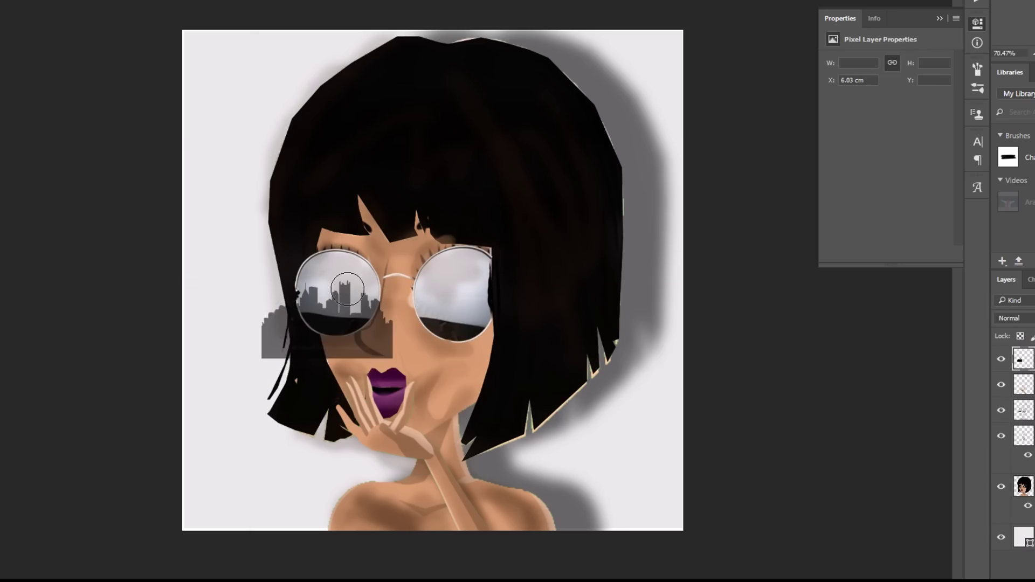
mouse_move(347, 290)
left_mouse_down()
mouse_move(338, 356)
mouse_move(385, 330)
left_mouse_up()
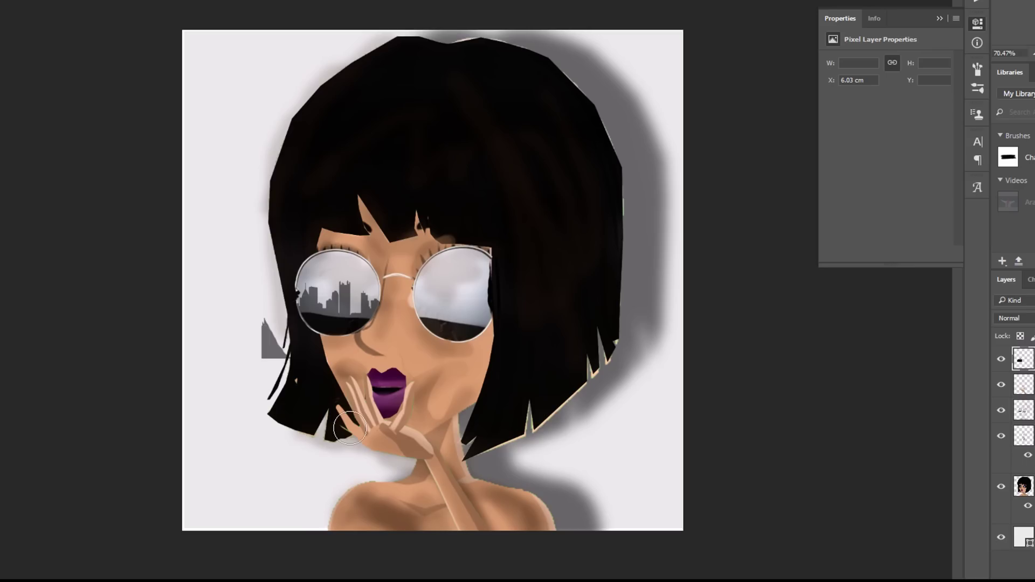
left_click_drag(280, 323, 265, 351)
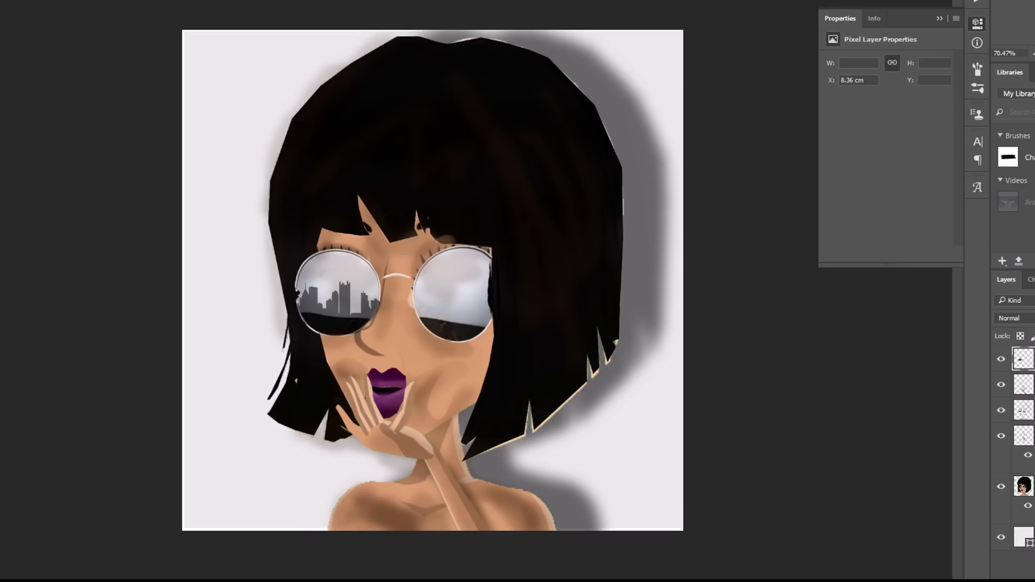
Step: Try different blend modes on the left lens skyline layer, including Lighten and Soft Light
left_click(1023, 486)
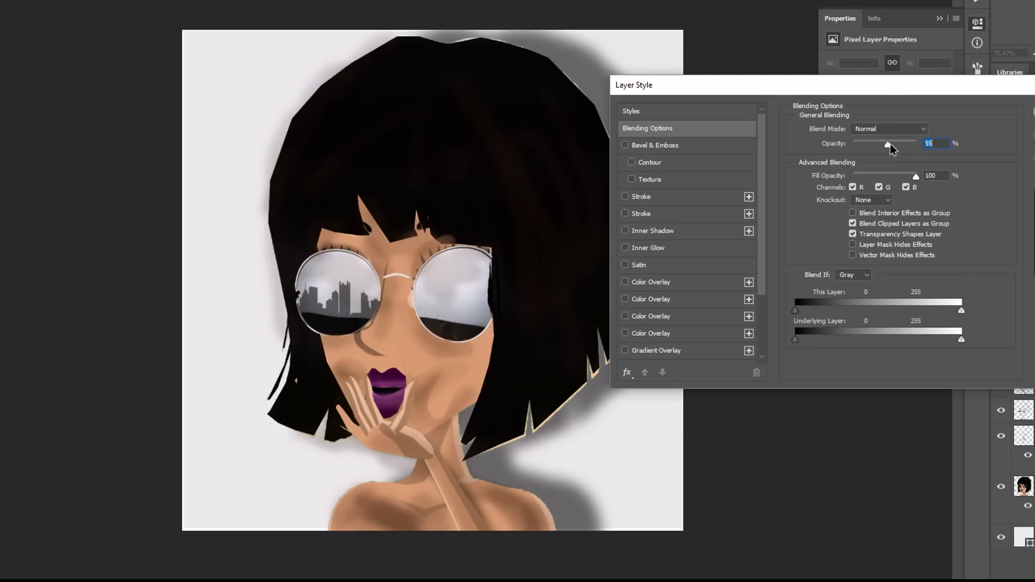
left_click_drag(889, 143, 919, 145)
left_click(890, 129)
left_click(874, 257)
left_click(877, 128)
left_click(872, 266)
left_click(888, 130)
left_click(885, 209)
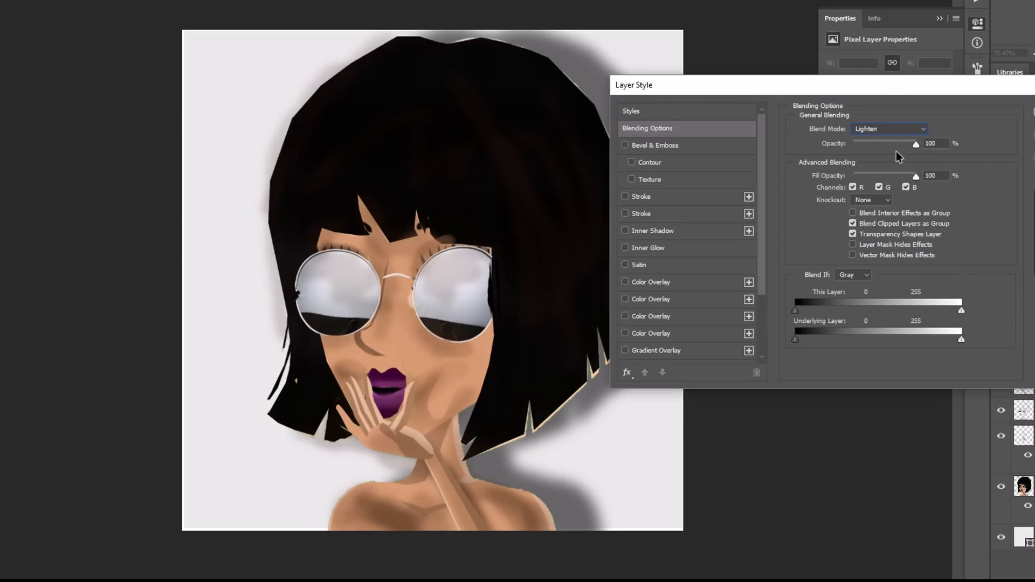
left_click(895, 129)
left_click(887, 218)
left_click(897, 129)
left_click(895, 163)
left_click(905, 131)
left_click(900, 170)
left_click(884, 266)
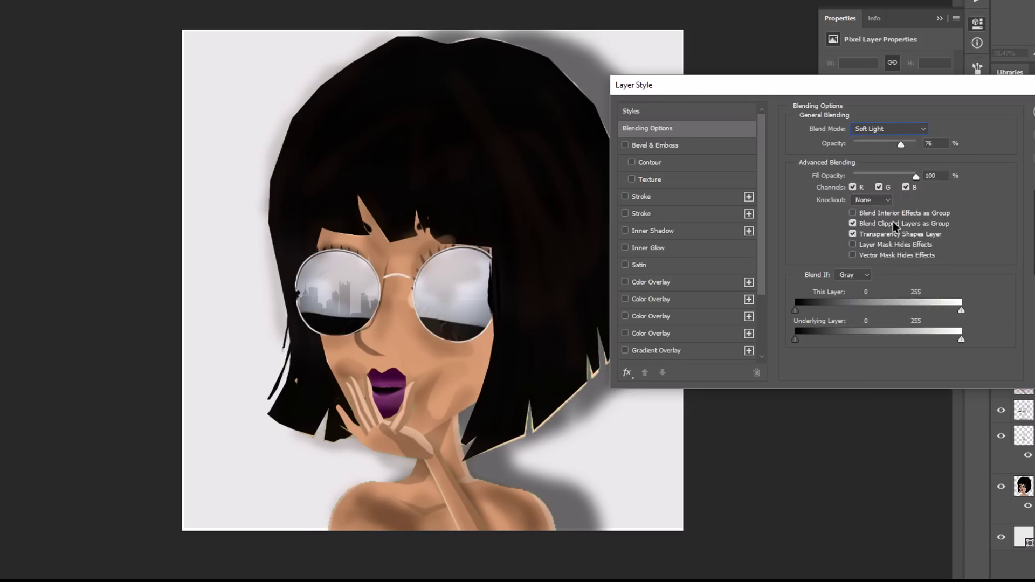
Step: Set the left lens skyline layer to Vivid Light blending at 97% opacity
left_click(894, 129)
left_click(887, 281)
left_click_drag(901, 144, 912, 146)
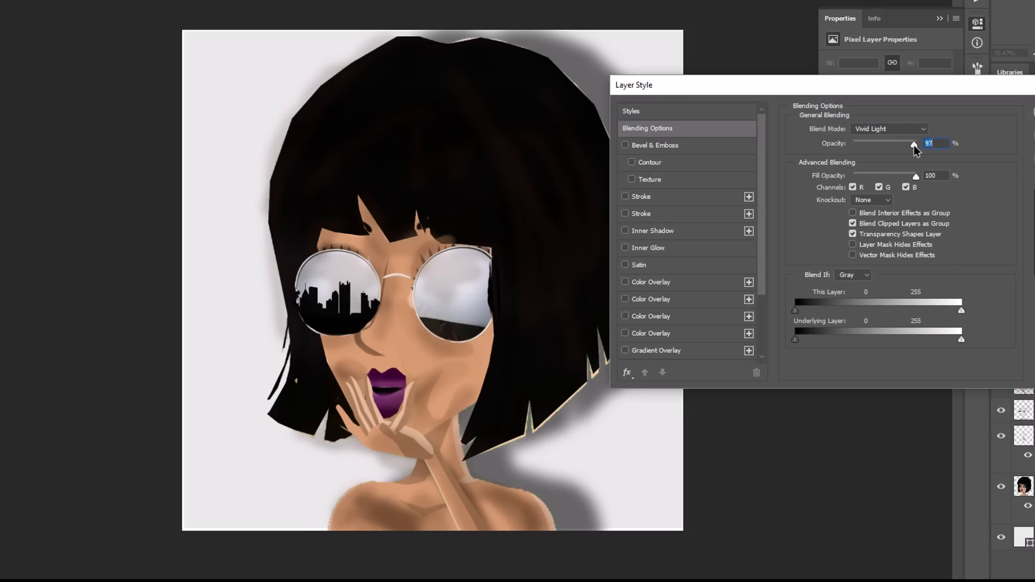
key("Return")
Step: Return to the browser, open the related Large Black City Skyline clip art, and save the image
right_click(495, 299)
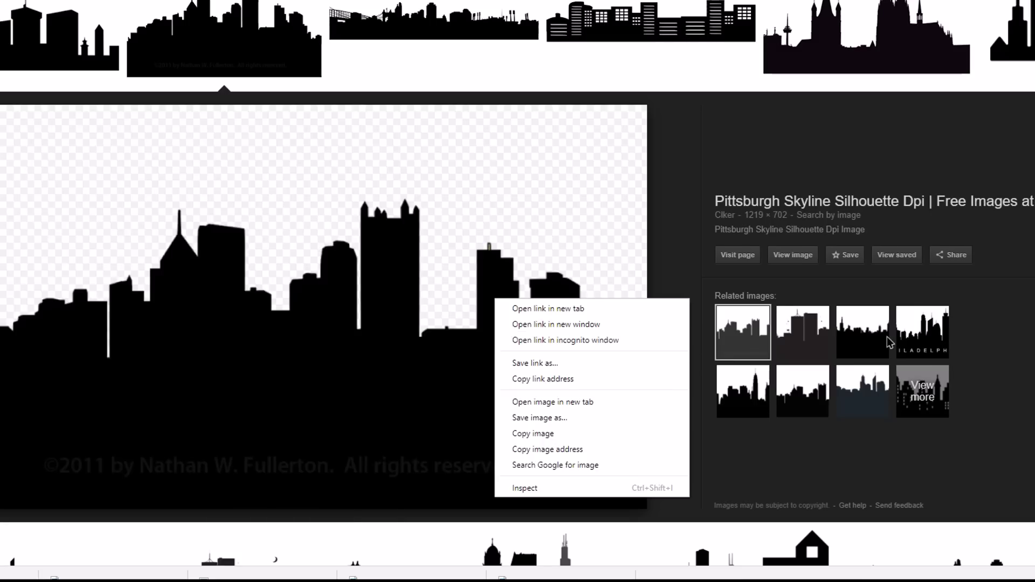
left_click(862, 332)
right_click(439, 308)
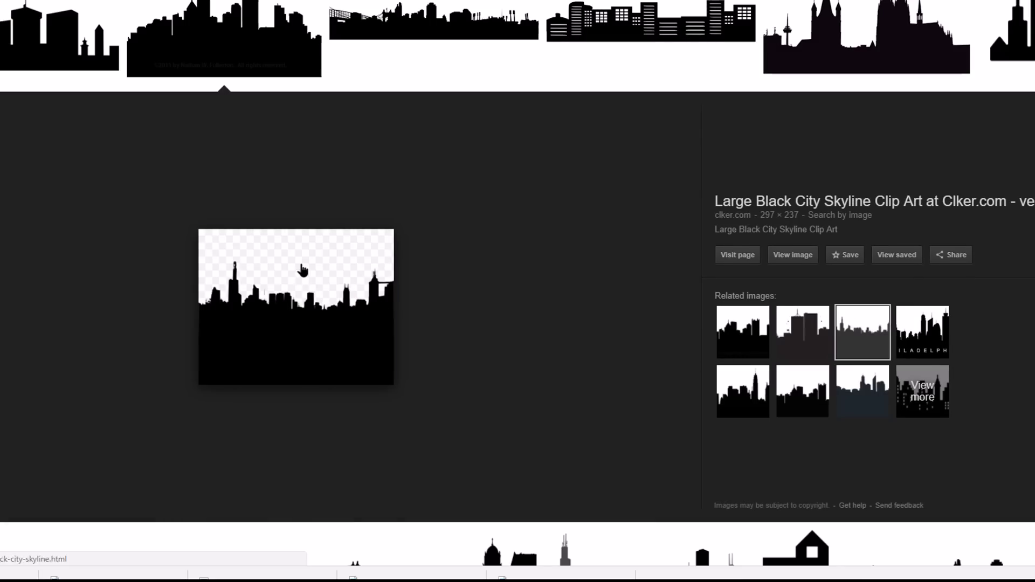
right_click(300, 273)
left_click(399, 370)
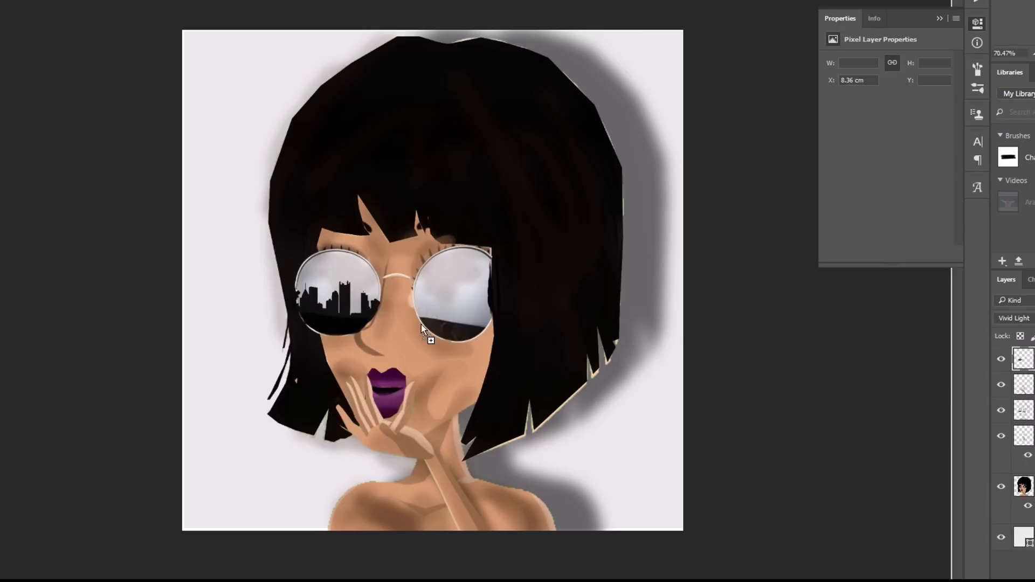
Step: Place the second skyline over the right sunglasses lens and lower its layer opacity to 61%
left_click_drag(422, 324, 314, 359)
left_click_drag(291, 410, 477, 304)
key("Return")
right_click(1025, 361)
left_click(916, 6)
left_click_drag(916, 145, 891, 145)
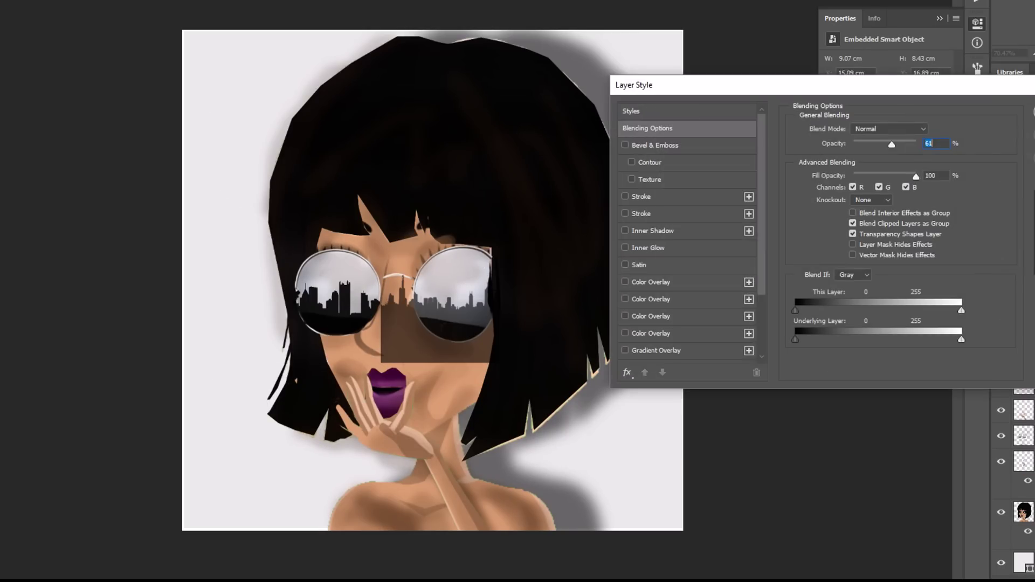
key("Return")
Step: Rasterize the second skyline and erase the parts outside the right lens, over the nose and cheek
left_click(393, 319)
key("Return")
left_click_drag(400, 295, 394, 284)
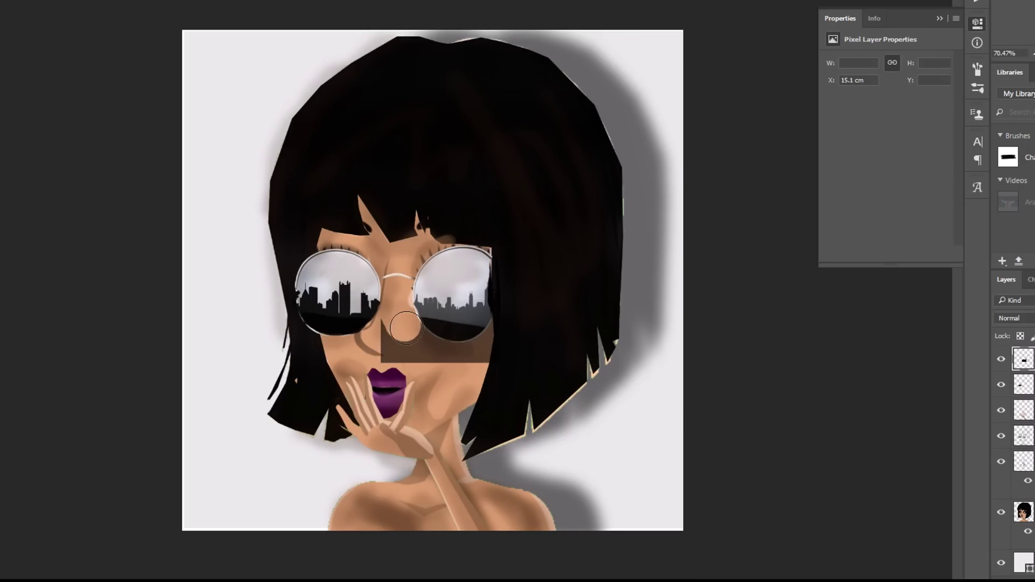
left_click_drag(406, 328, 448, 359)
Step: Raise the right lens skyline layer's opacity to 92%
right_click(1024, 360)
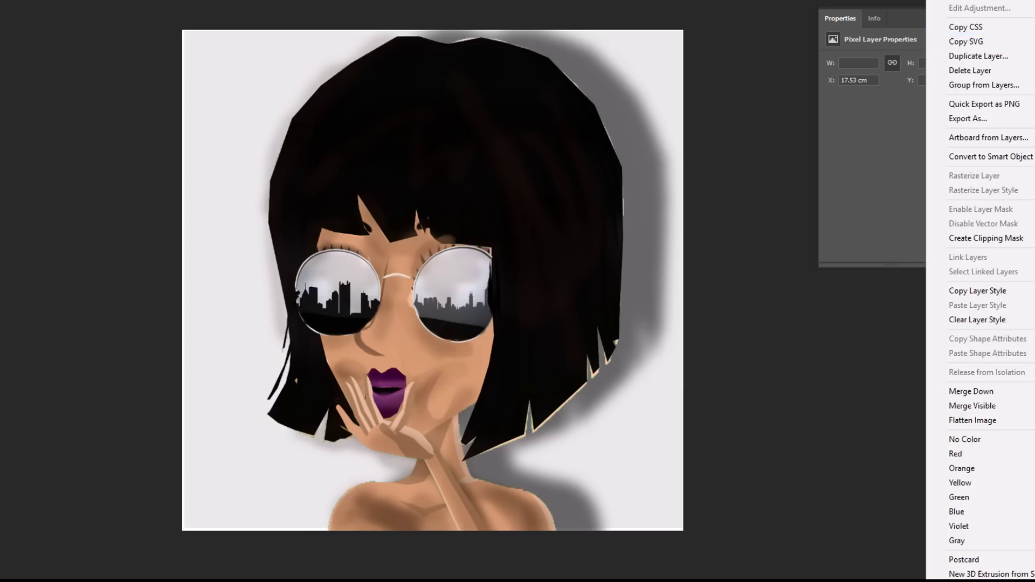
left_click(949, 2)
scroll(636, 302, "down", 3)
scroll(629, 345, "up", 3)
left_click_drag(891, 145, 907, 145)
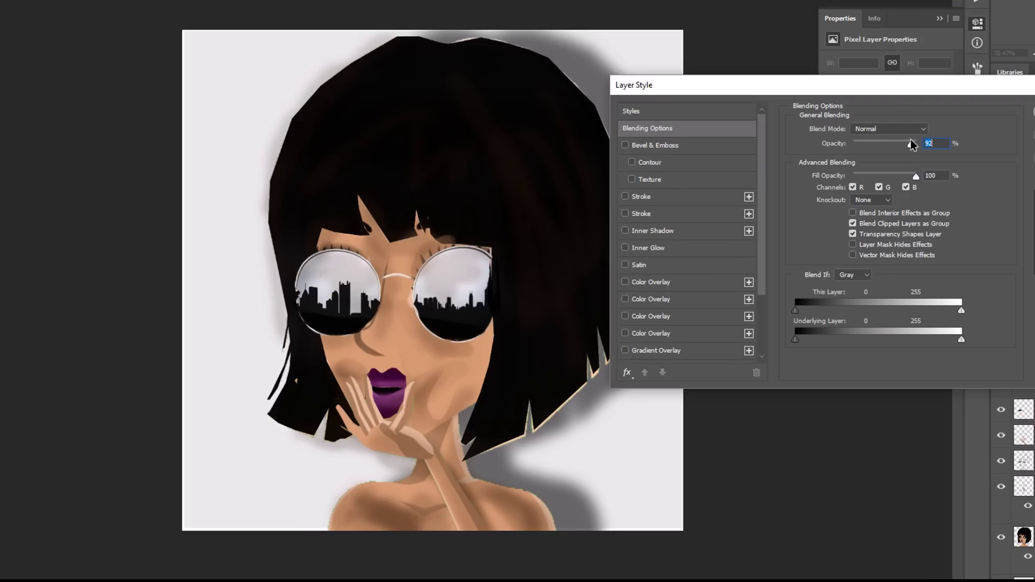
key("Return")
Step: Set the foreground color to the near-black #090704 sampled from the image
key("F5")
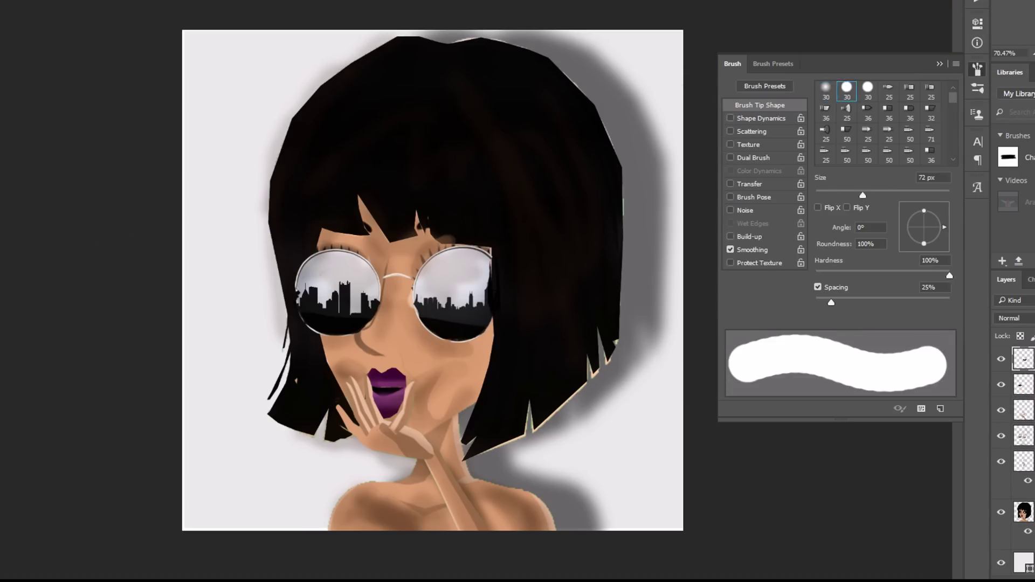
key("F5")
left_click(2, 377)
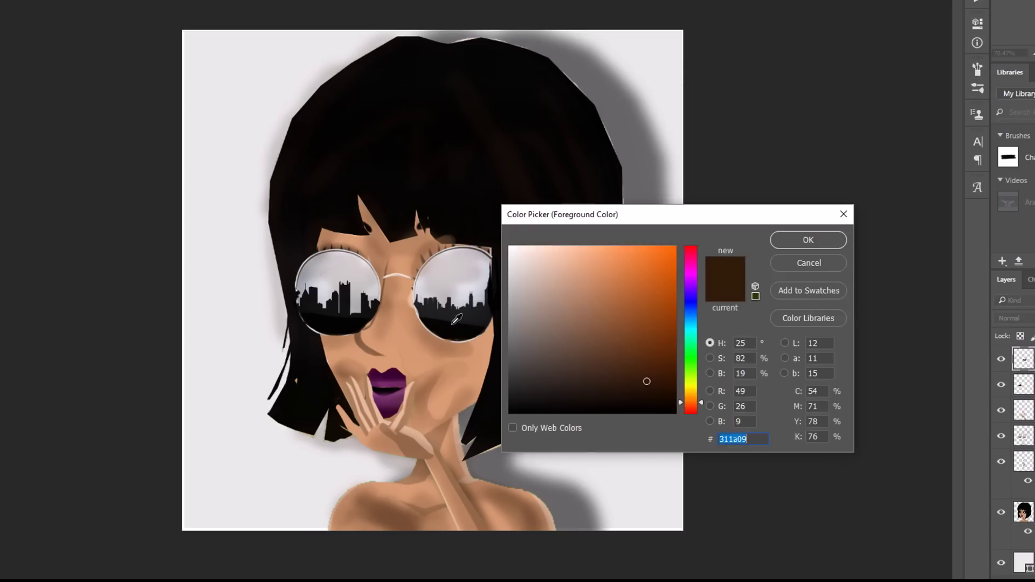
left_click(809, 240)
left_click(2, 377)
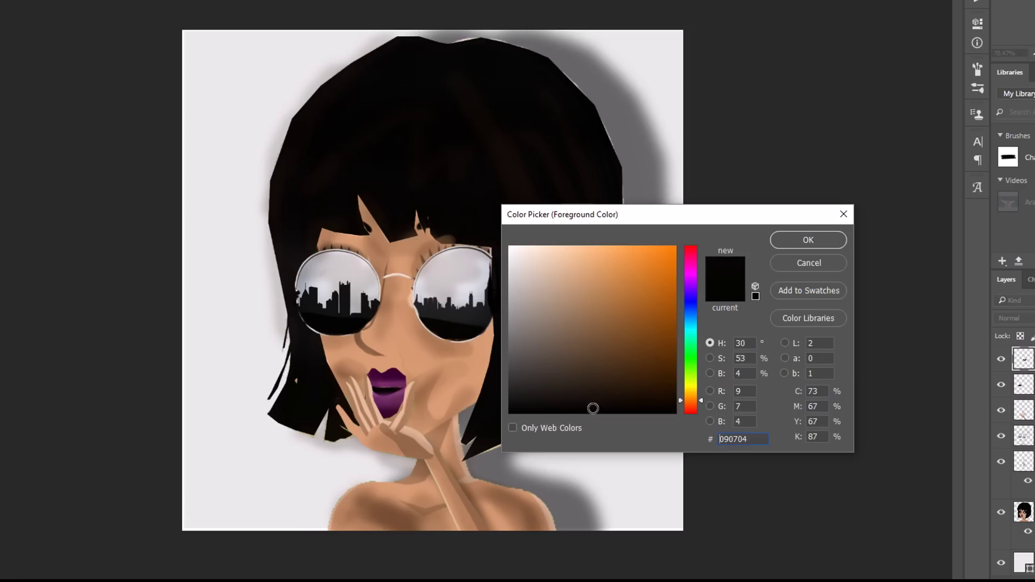
left_click(830, 246)
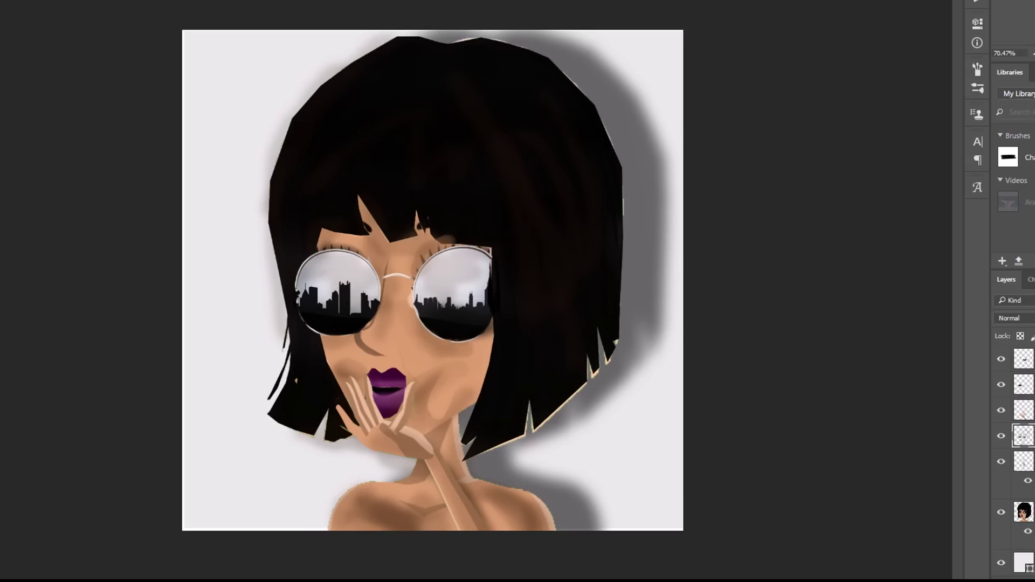
Step: Merge all visible layers and apply an Exposure adjustment with exposure +0.79, offset +0.0039 and gamma correction 0.64
right_click(1033, 359)
left_click(963, 405)
left_click(78, 0)
mouse_move(54, 0)
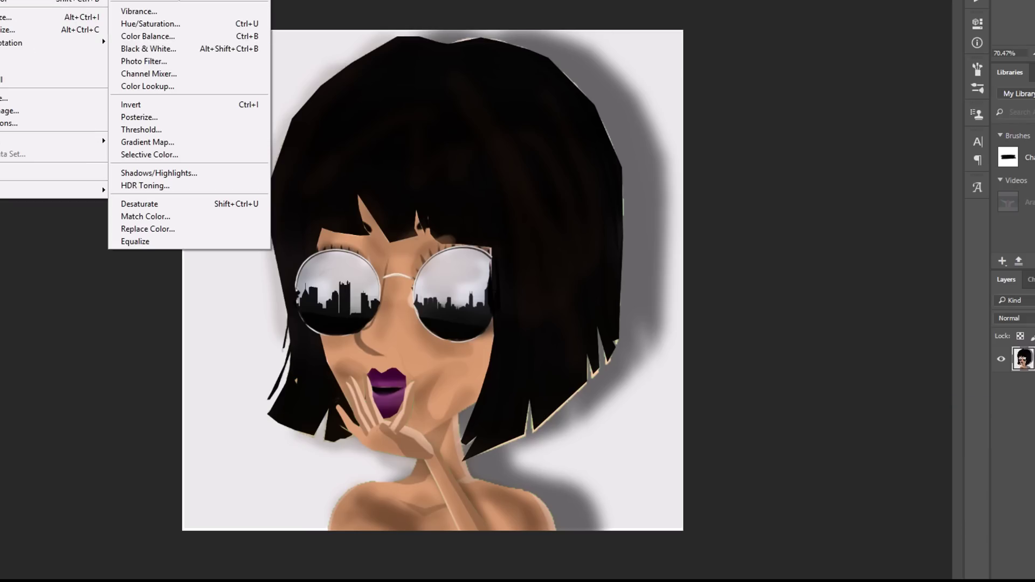
left_click(215, 1)
left_click_drag(487, 164, 514, 227)
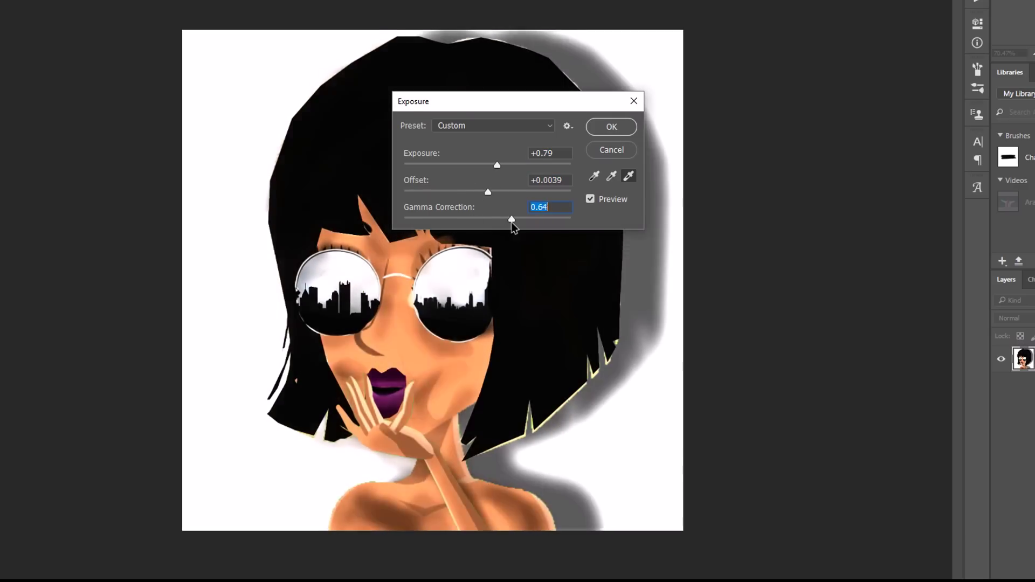
left_click(613, 133)
Step: Start a Black & White adjustment on the merged portrait and try the Red Filter, Infrared, Yellow Filter and Lighter presets
left_click(79, 0)
mouse_move(0, 0)
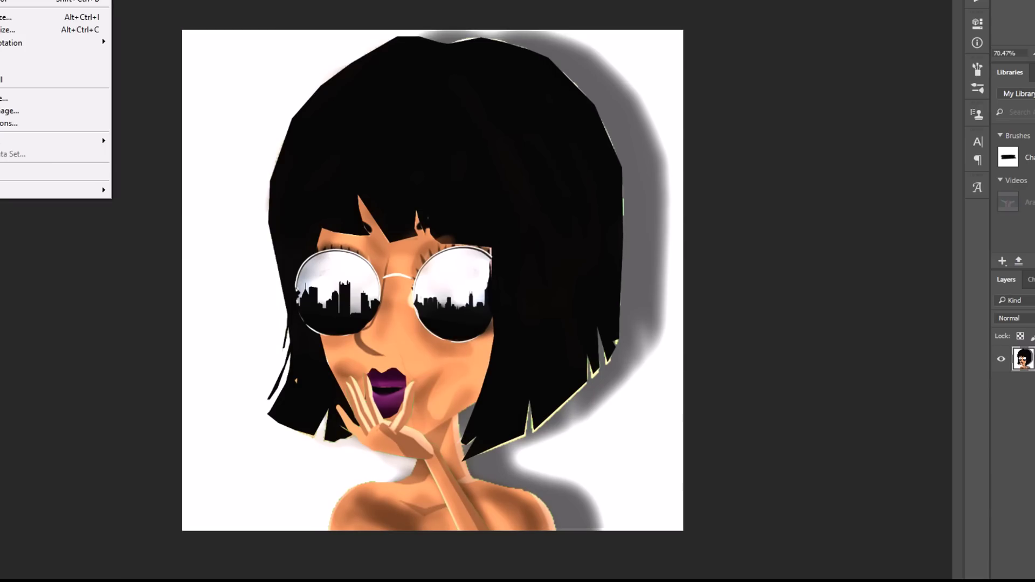
mouse_move(54, 0)
left_click(156, 48)
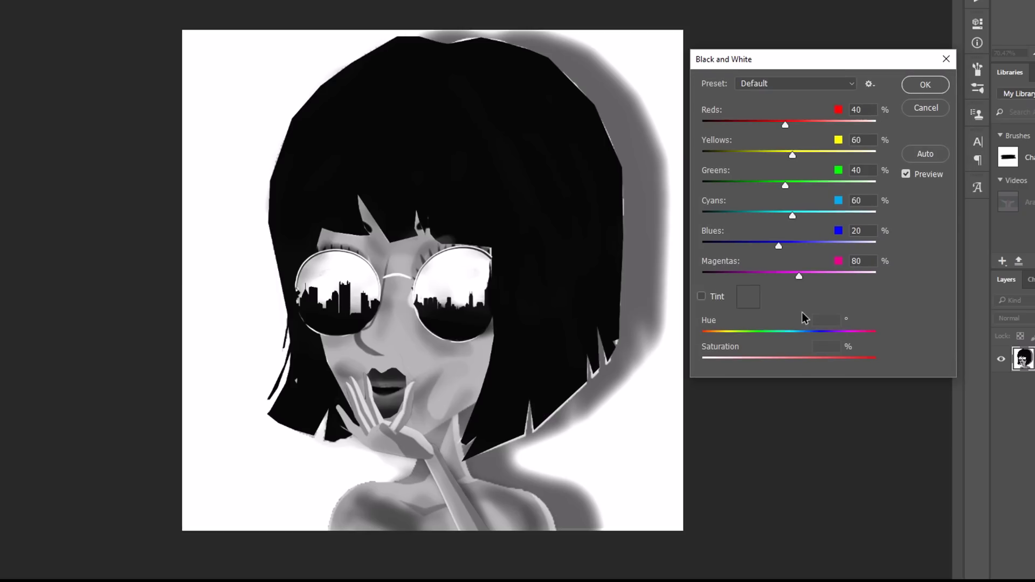
left_click(702, 295)
left_click(704, 295)
left_click(798, 84)
left_click(798, 248)
left_click(799, 84)
left_click(798, 97)
left_click(798, 84)
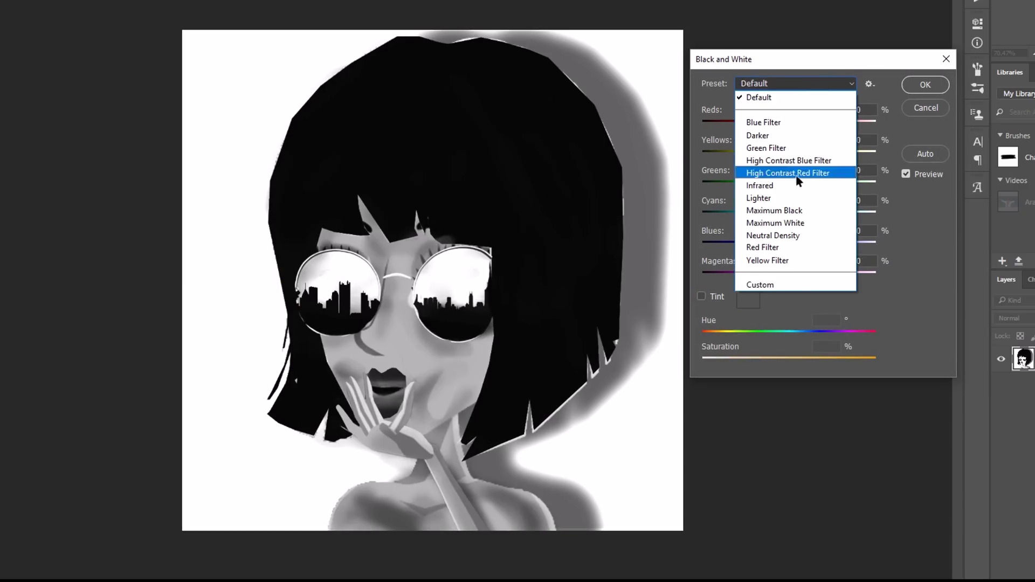
left_click(797, 185)
left_click(796, 84)
left_click(795, 260)
left_click(796, 84)
left_click(794, 186)
left_click(809, 84)
left_click(820, 198)
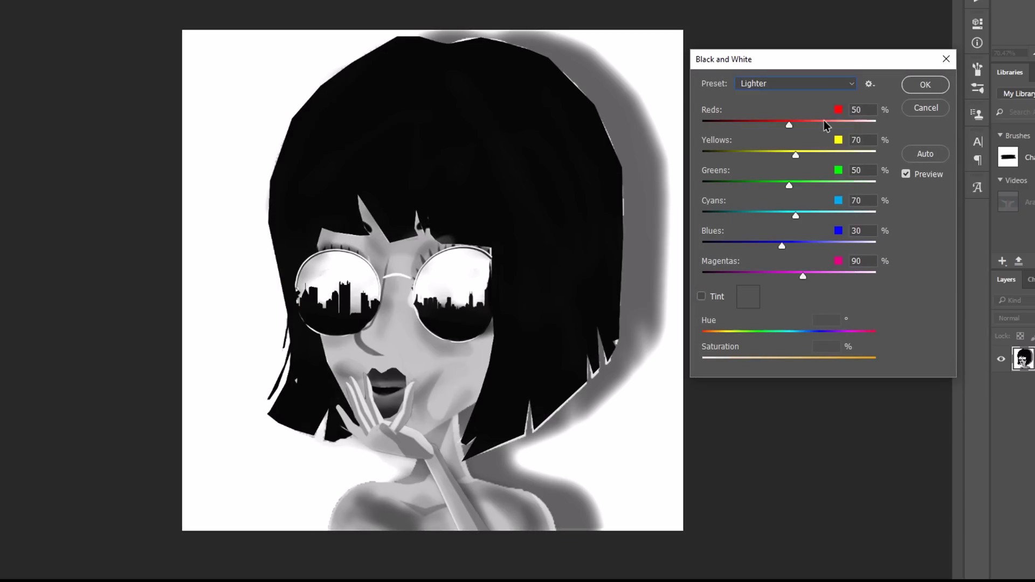
Step: Compare the Default, Darker, Blue Filter, High Contrast Blue Filter and Infrared presets on the portrait
left_click(822, 84)
left_click(820, 97)
left_click(819, 85)
left_click(814, 135)
left_click(810, 85)
left_click(804, 123)
left_click(800, 84)
left_click(795, 161)
left_click(824, 85)
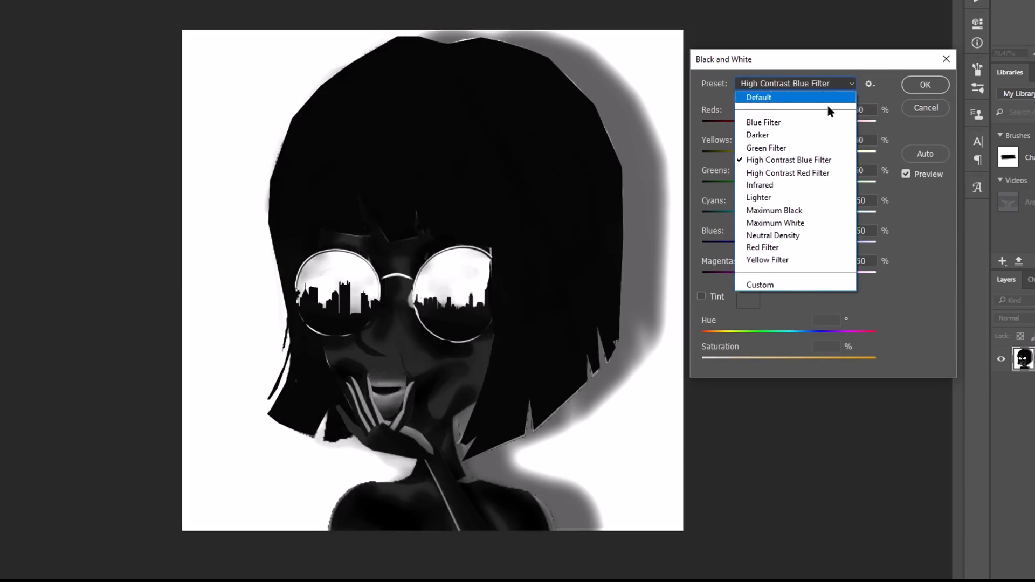
left_click(809, 185)
Step: Compare the Darker and Lighter presets and apply the Black & White adjustment with Lighter
left_click(800, 84)
left_click(792, 197)
left_click(795, 83)
left_click(757, 135)
left_click(795, 83)
left_click(792, 198)
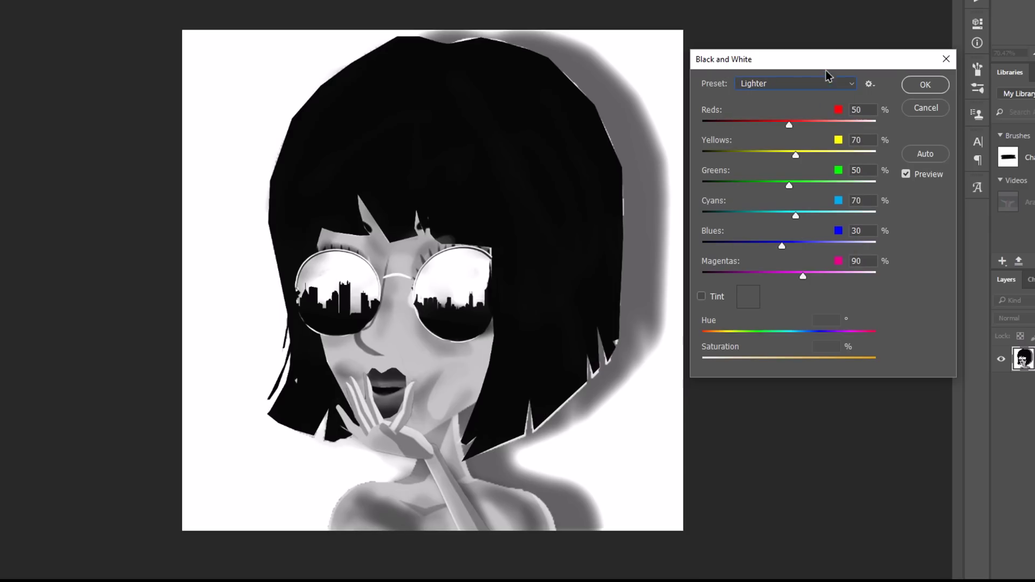
scroll(827, 87, "up", 5)
left_click(821, 84)
left_click(809, 200)
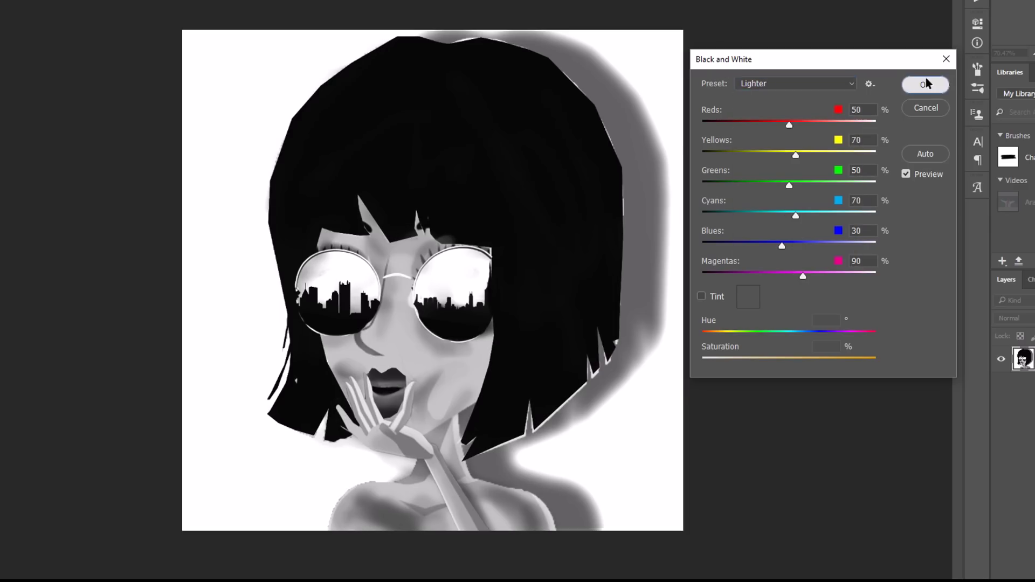
left_click(921, 84)
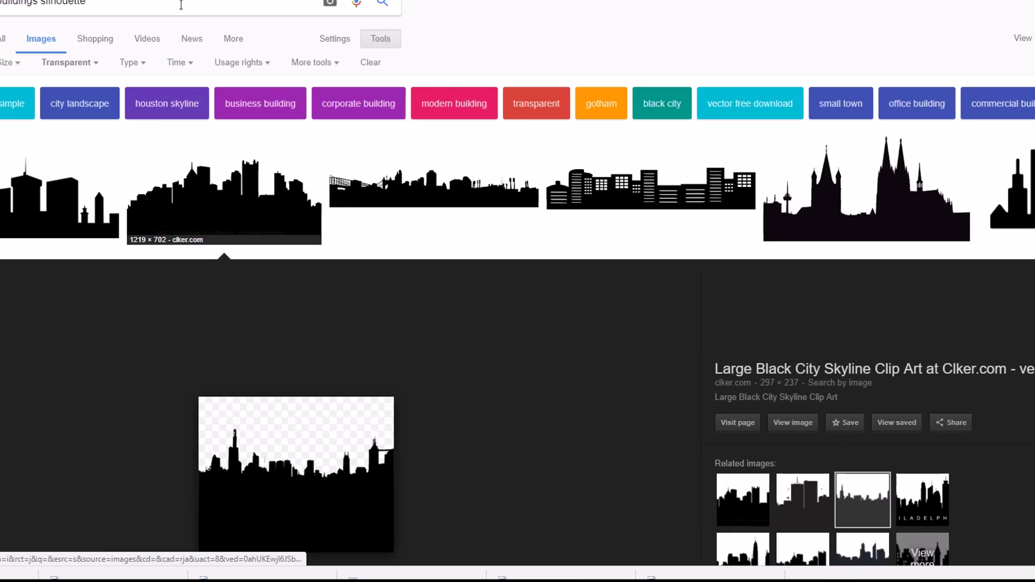
Step: Switch to the browser, search images for "dust and scratches png", and save the Green Dust and Scratches transparent texture
type("dust and scratches png")
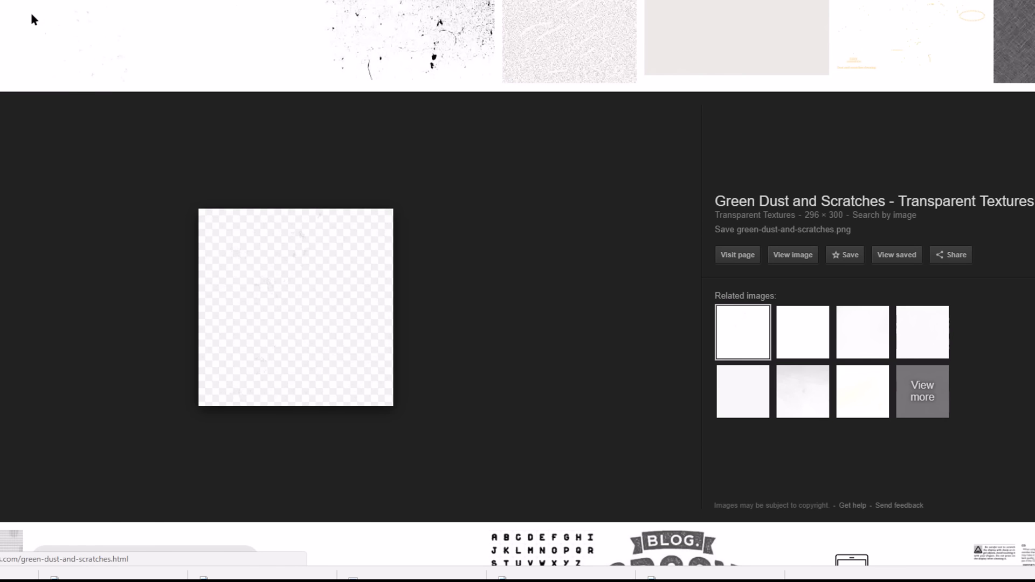
left_click(30, 13)
right_click(286, 271)
left_click(330, 393)
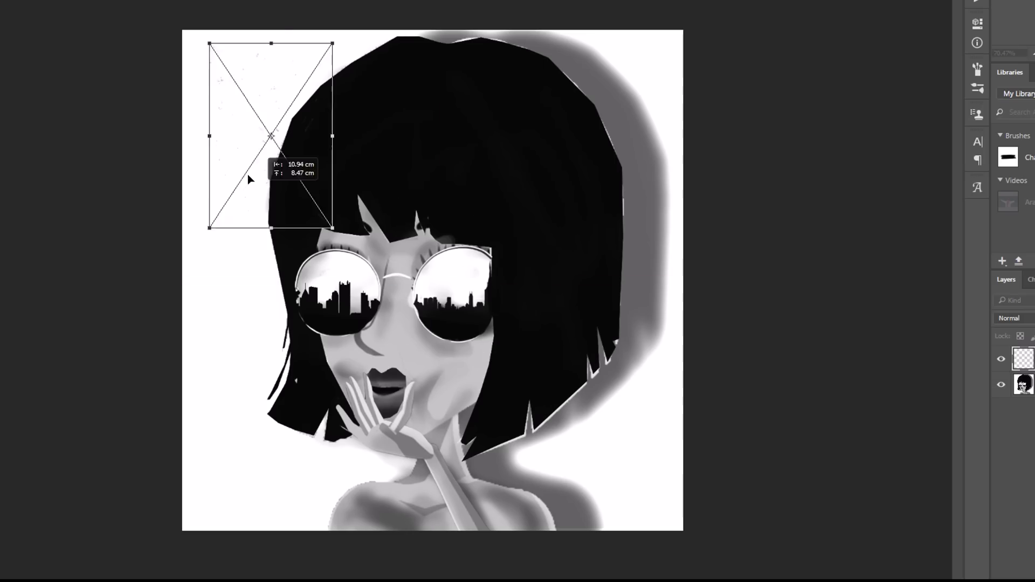
Step: Try to cover the whole portrait with the transparent Green Dust and Scratches texture
left_click_drag(247, 174, 220, 130)
left_click_drag(305, 184, 677, 581)
key("Return")
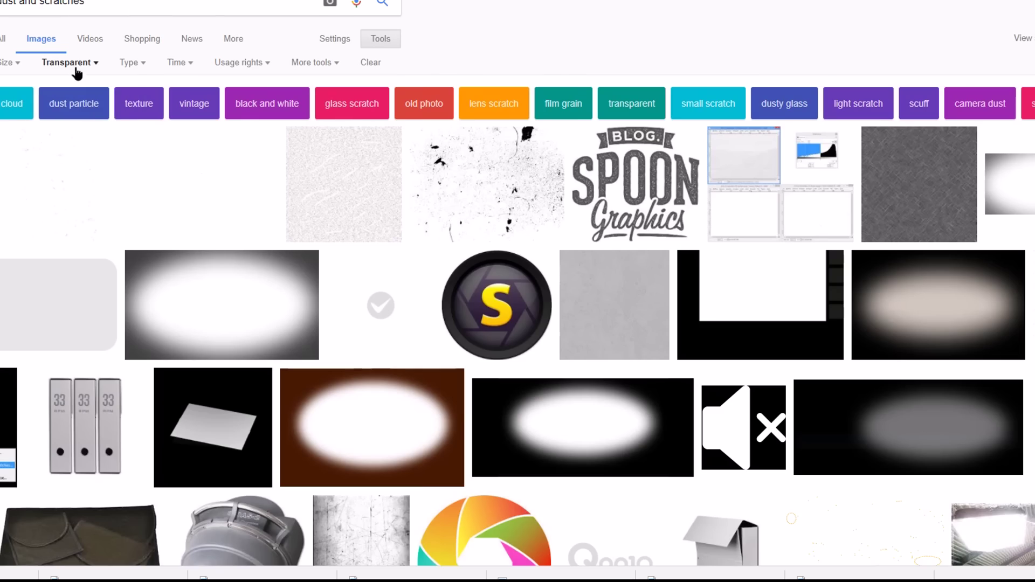
Step: Save the black Free Creatives dust-and-scratches texture from image results without the Transparent filter, and place it enlarged over the whole portrait
left_click(76, 63)
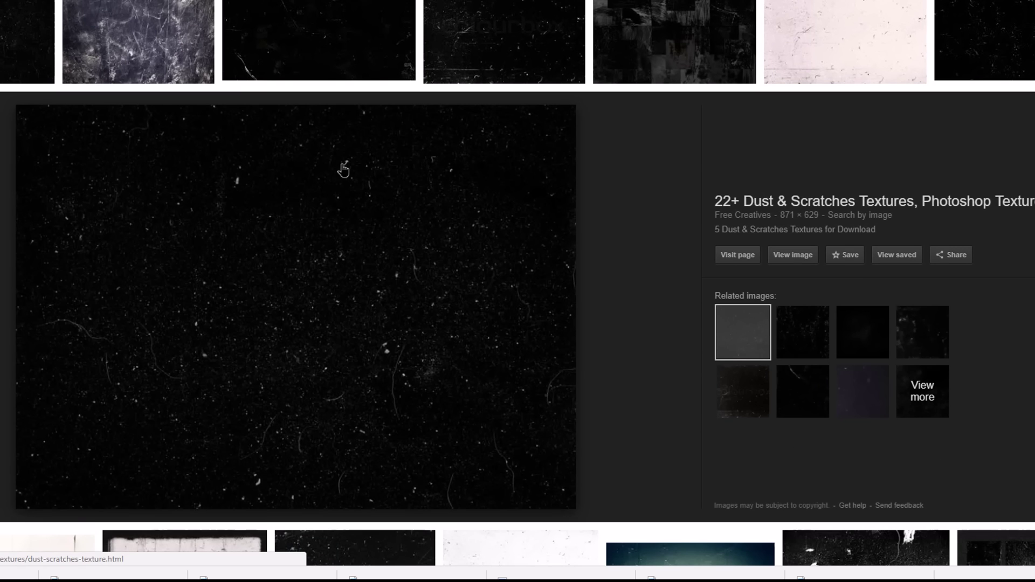
right_click(278, 190)
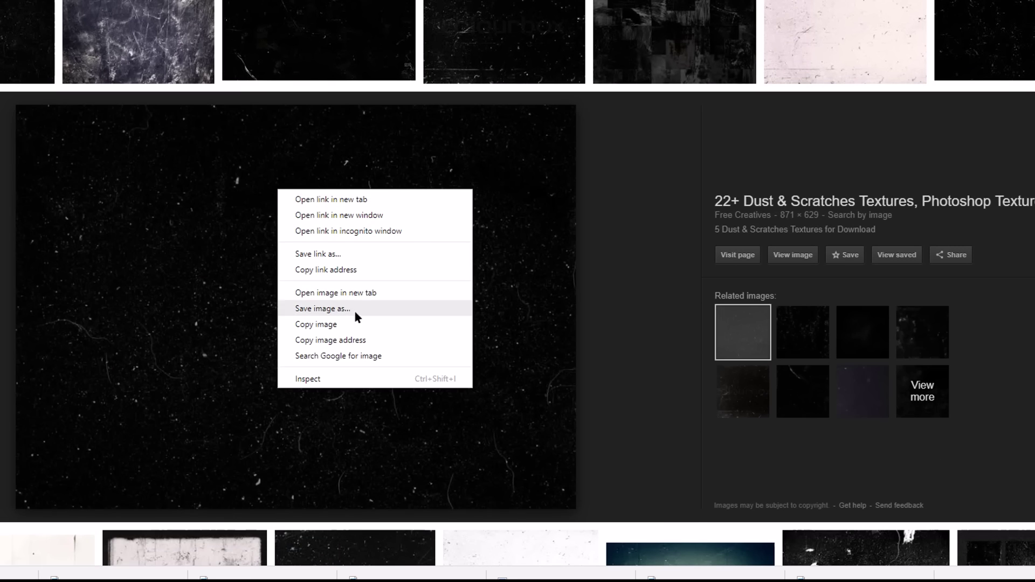
left_click(347, 324)
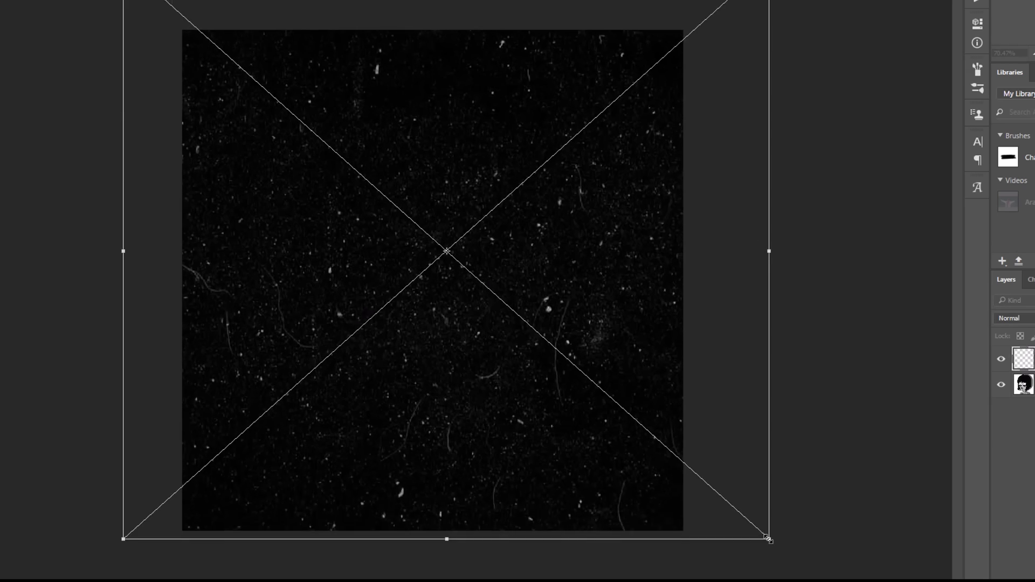
key("Return")
double_click(1023, 359)
left_click(547, 188)
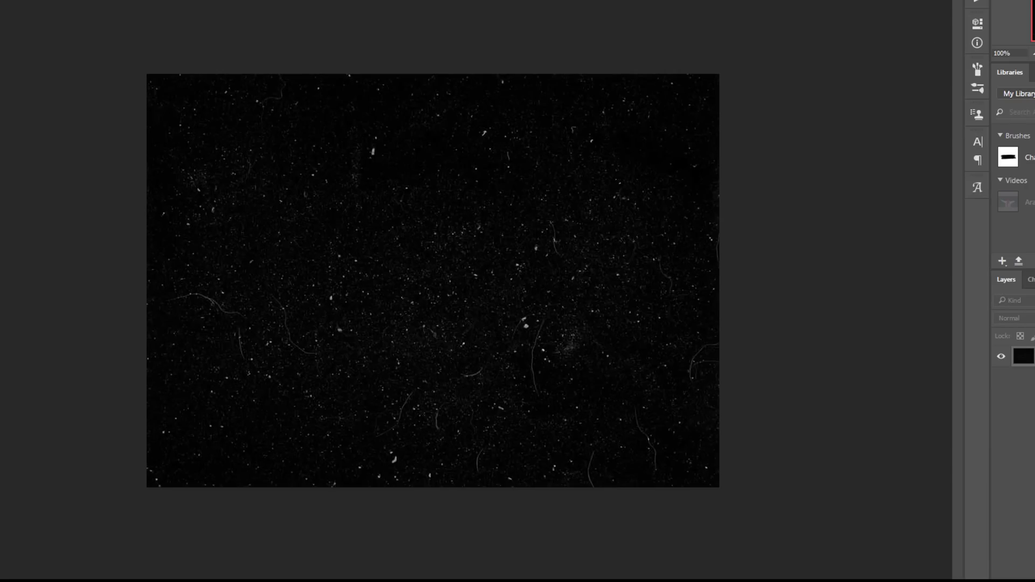
key("alt+F9")
scroll(904, 31, "down", 3)
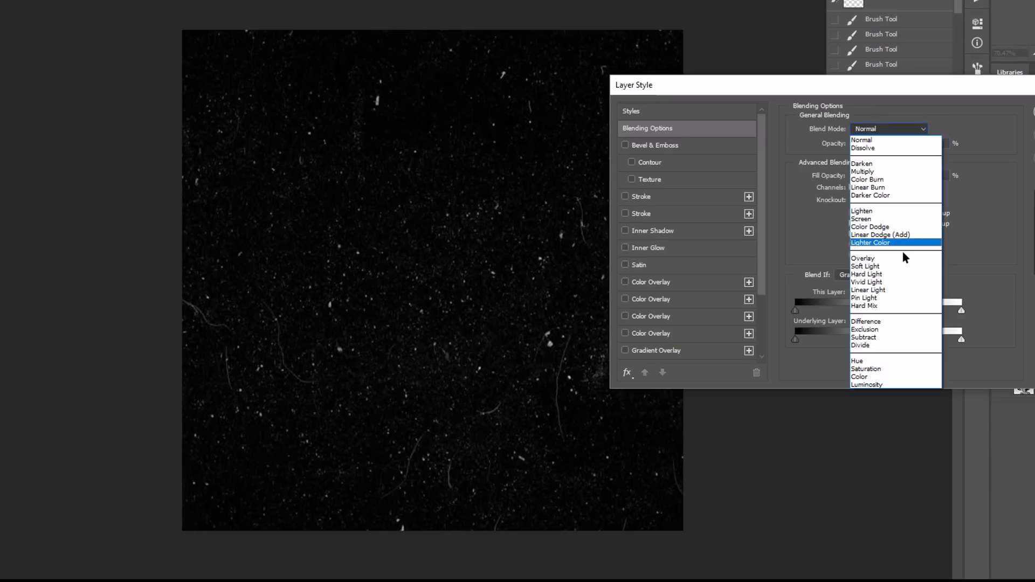
Step: Try blend modes such as Overlay and Darken on the black texture layer
left_click(902, 248)
left_click(876, 129)
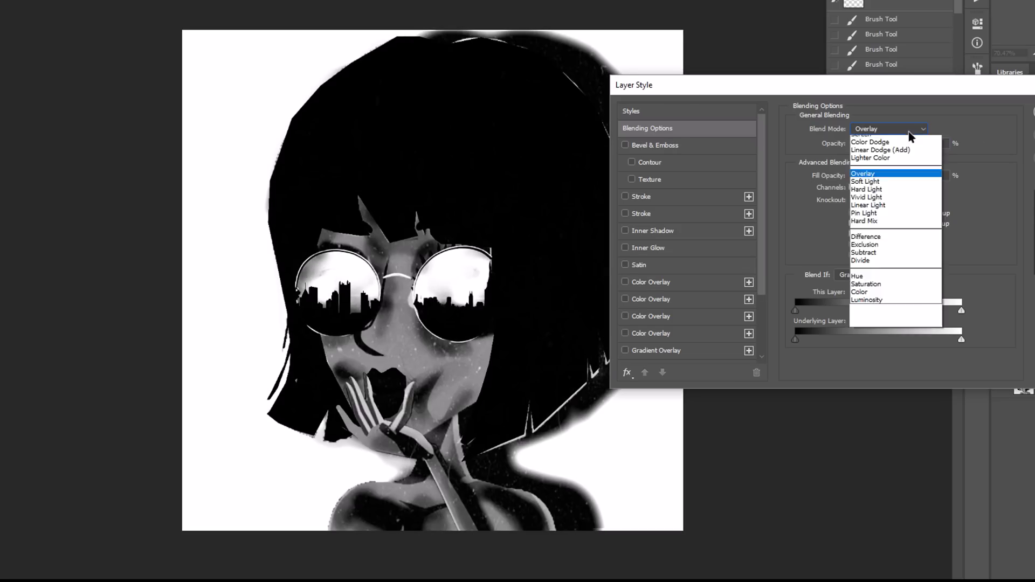
left_click(917, 157)
left_click(905, 129)
left_click(897, 172)
left_click(905, 130)
left_click(903, 165)
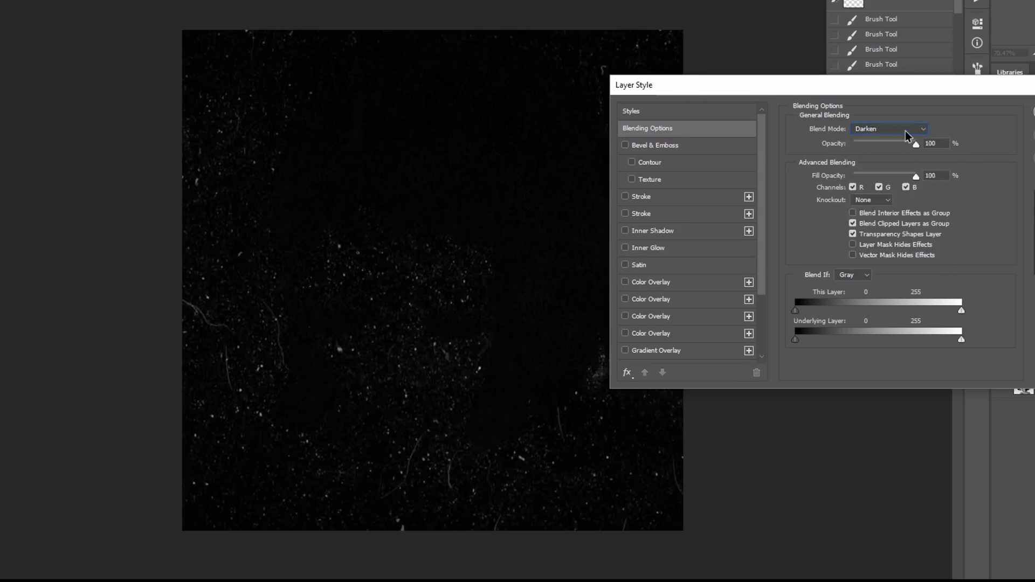
Step: Set the black texture layer's blend mode to Lighten and its opacity to 67%
left_click(905, 131)
left_click(889, 211)
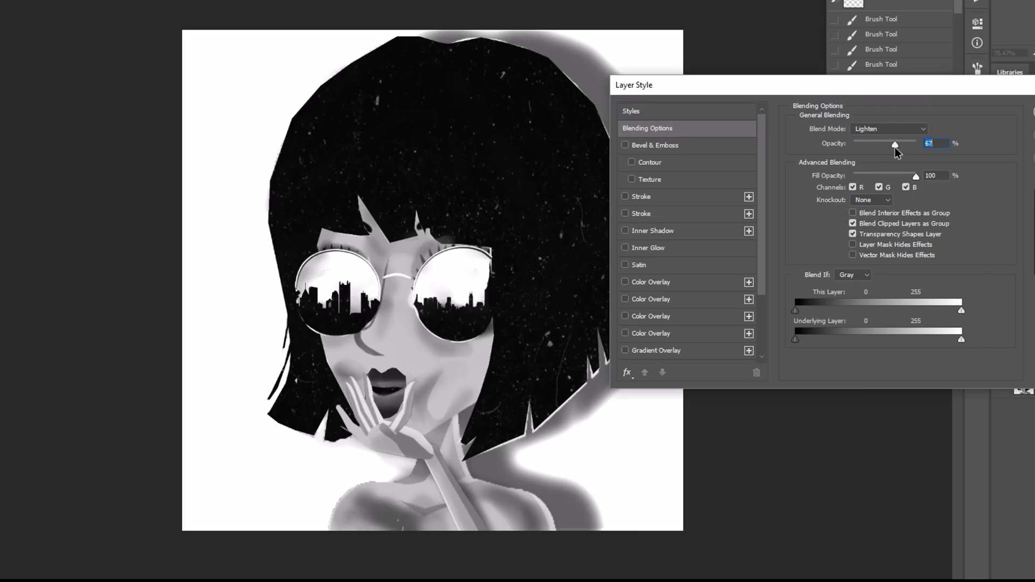
key("Return")
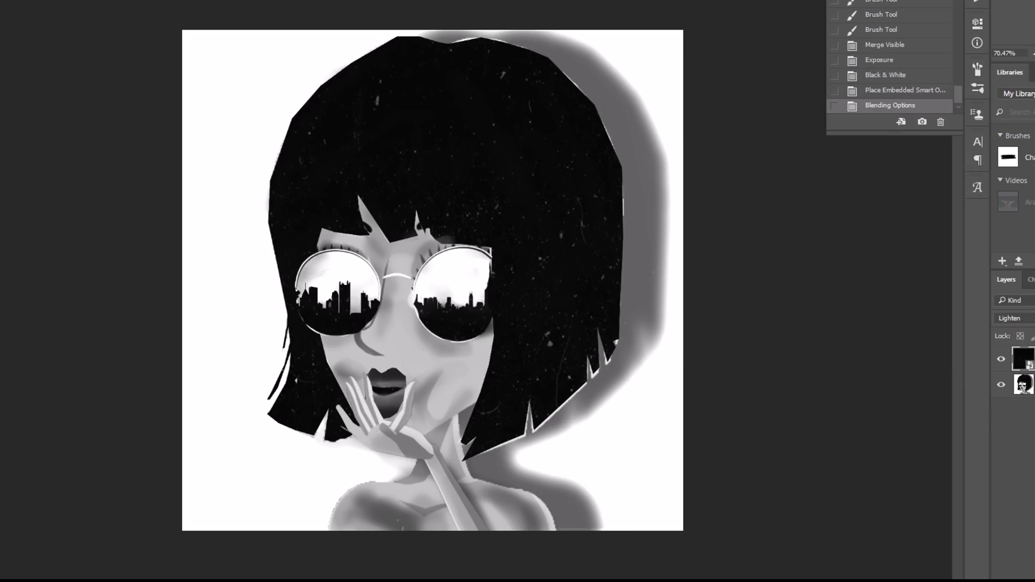
Step: Add a text layer with the artist's handle and scale it down to fit inside the portrait
type("txmbl")
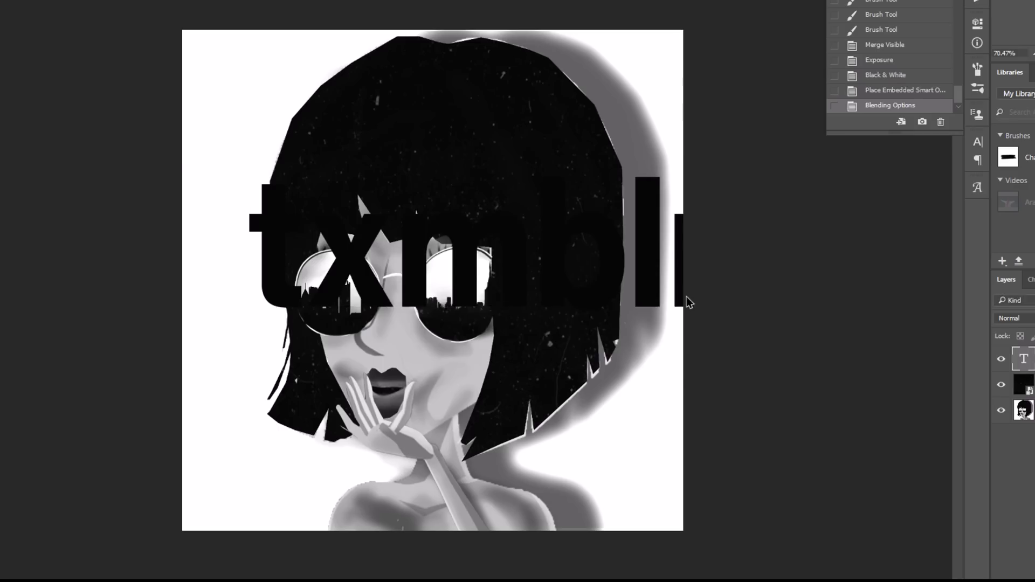
key("ctrl+t")
left_click_drag(688, 303, 325, 329)
left_click_drag(837, 380, 171, 266)
left_click_drag(81, 232, 441, 319)
key("Return")
Step: Set the signature text in the Chasing Embers font and shrink it into the lower-left corner of the canvas
left_click_drag(246, 316, 530, 315)
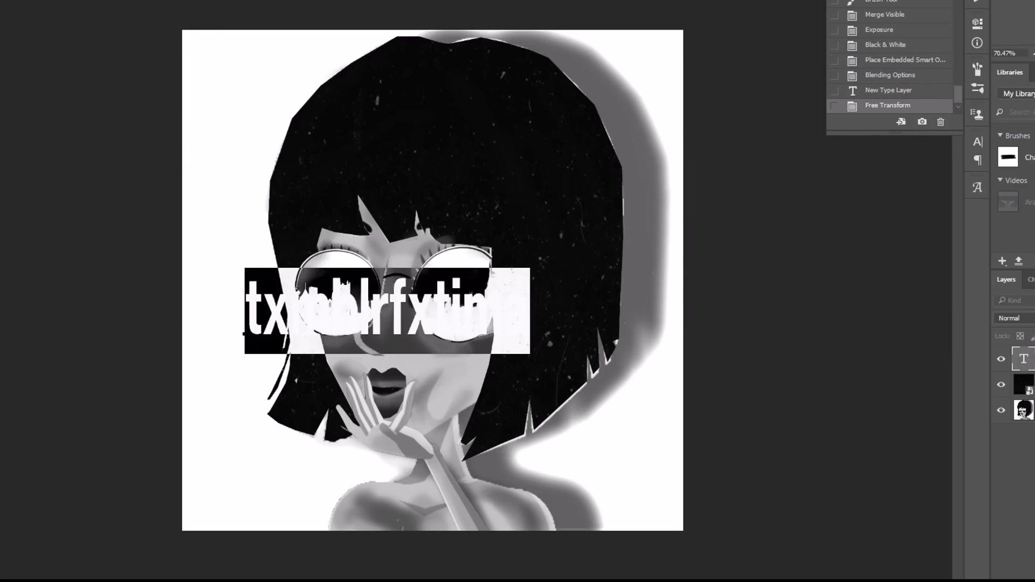
left_click(98, 2)
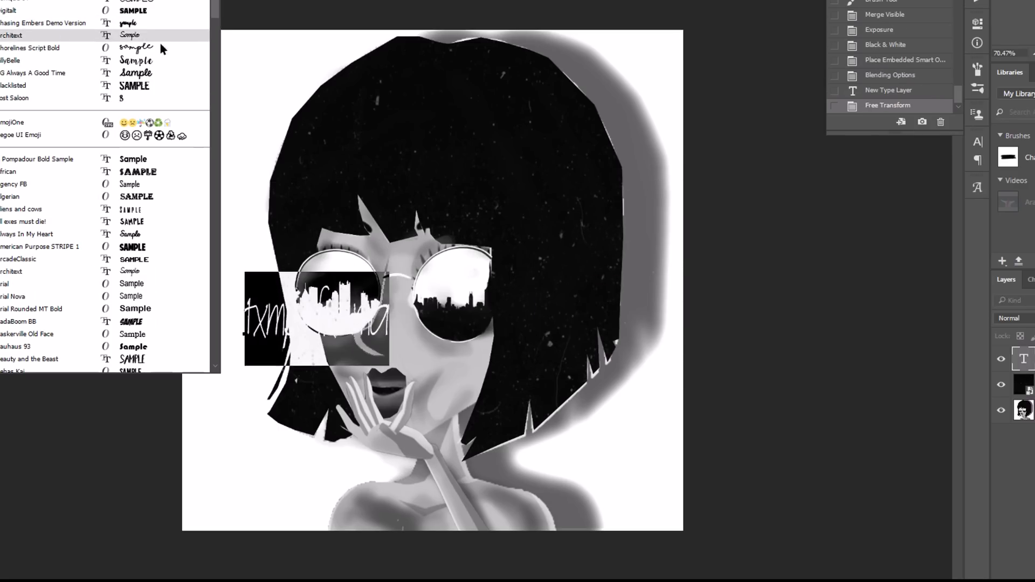
left_click(177, 23)
key("ctrl+t")
mouse_move(337, 315)
left_mouse_down()
mouse_move(628, 402)
mouse_move(453, 289)
mouse_move(384, 70)
left_mouse_up()
left_click_drag(415, 73, 403, 19)
left_click_drag(365, 5, 297, 494)
left_click_drag(270, 513, 269, 510)
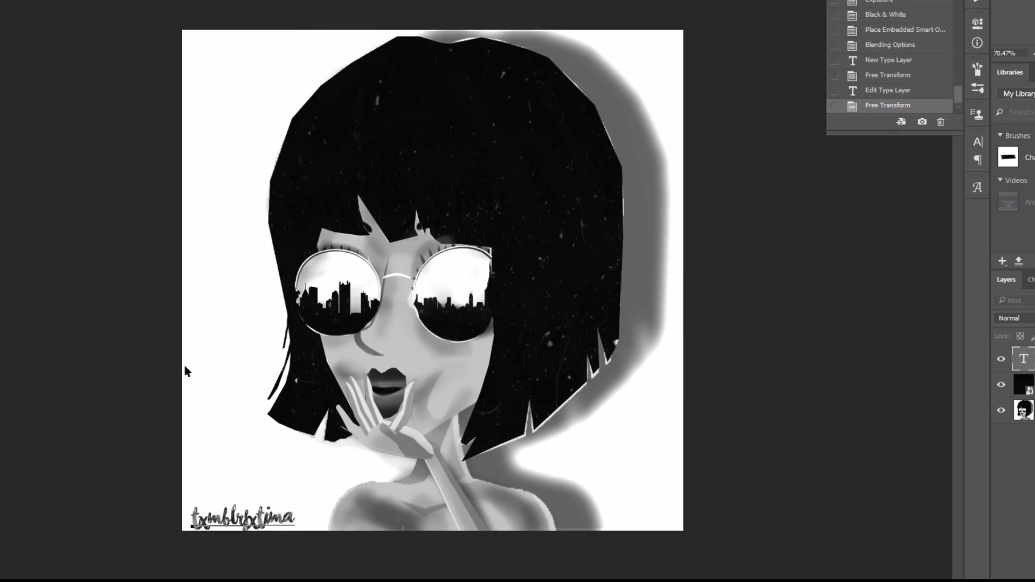
Step: Change the signature to a different handwritten script font and confirm its text color
double_click(241, 518)
left_click(2, 1)
left_click(149, 61)
left_click(308, 1)
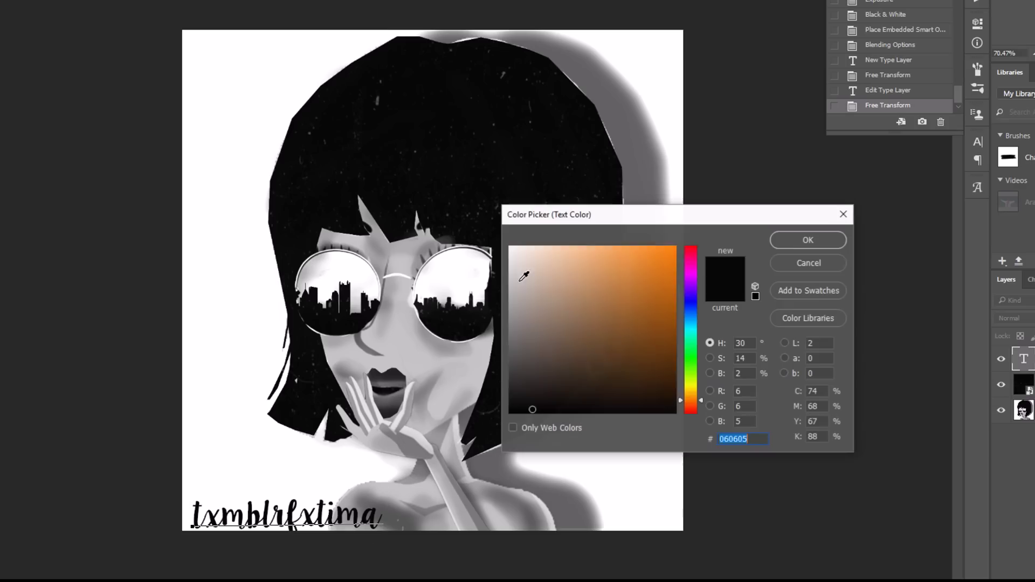
left_click(808, 240)
key("ctrl+Return")
Step: Scale the signature down and tuck it against the lower-left corner of the canvas
key("ctrl+t")
left_click_drag(382, 495, 323, 508)
left_click_drag(295, 526, 286, 520)
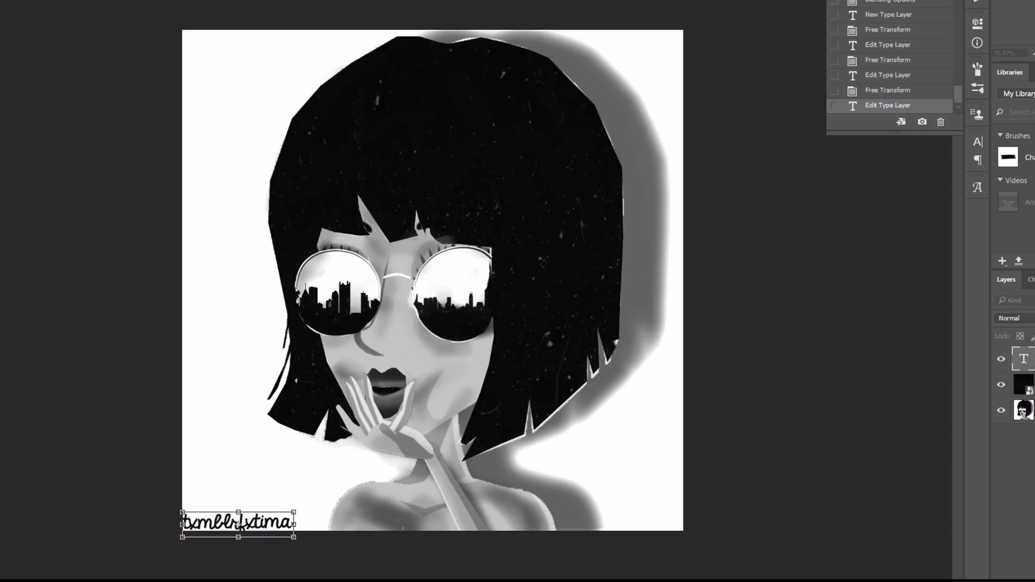
Step: Compare the Lighten and Soft Light blend modes on the signature layer, settle on Darken and lower its opacity slightly
right_click(1025, 358)
left_click(860, 31)
left_click(889, 129)
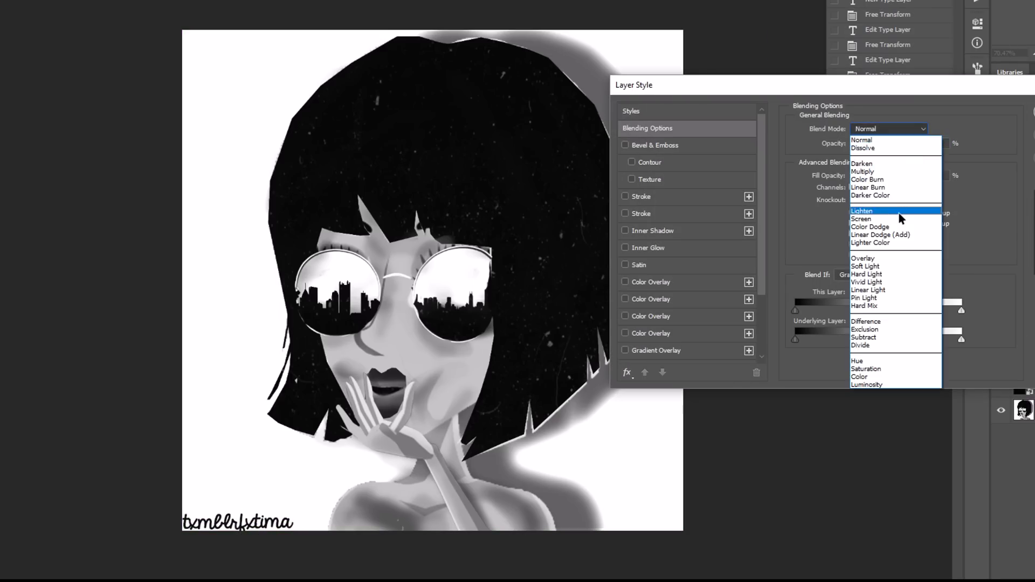
left_click(898, 212)
left_click(895, 129)
left_click(896, 267)
left_click(898, 129)
left_click(885, 162)
left_click_drag(916, 145, 908, 146)
Step: Give the signature layer a black Outer Glow with a linear contour
scroll(679, 302, "down", 3)
left_click(654, 333)
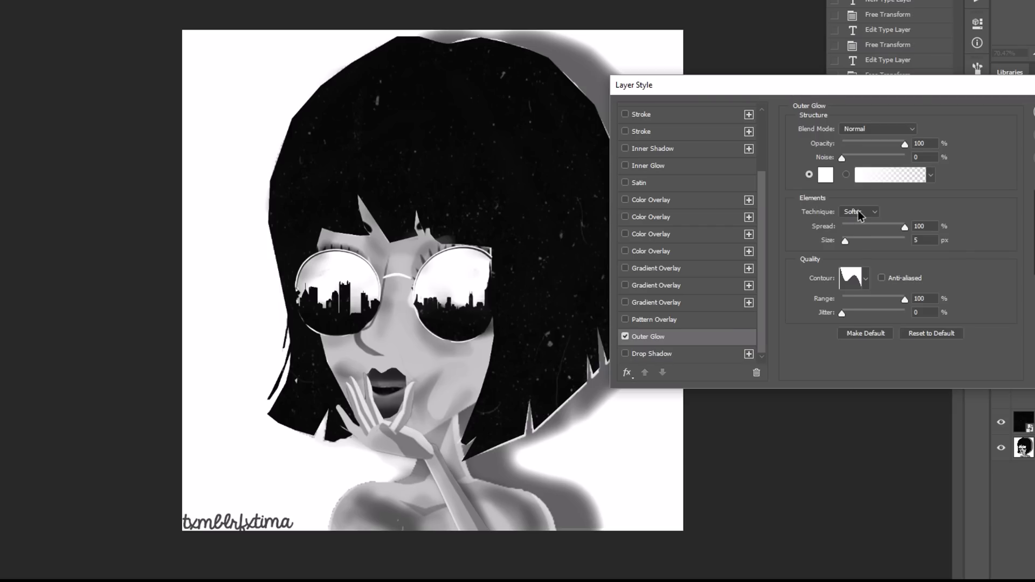
left_click(825, 174)
left_click(799, 237)
left_click(850, 278)
left_click(613, 102)
left_click(865, 279)
left_click(799, 310)
left_click(876, 151)
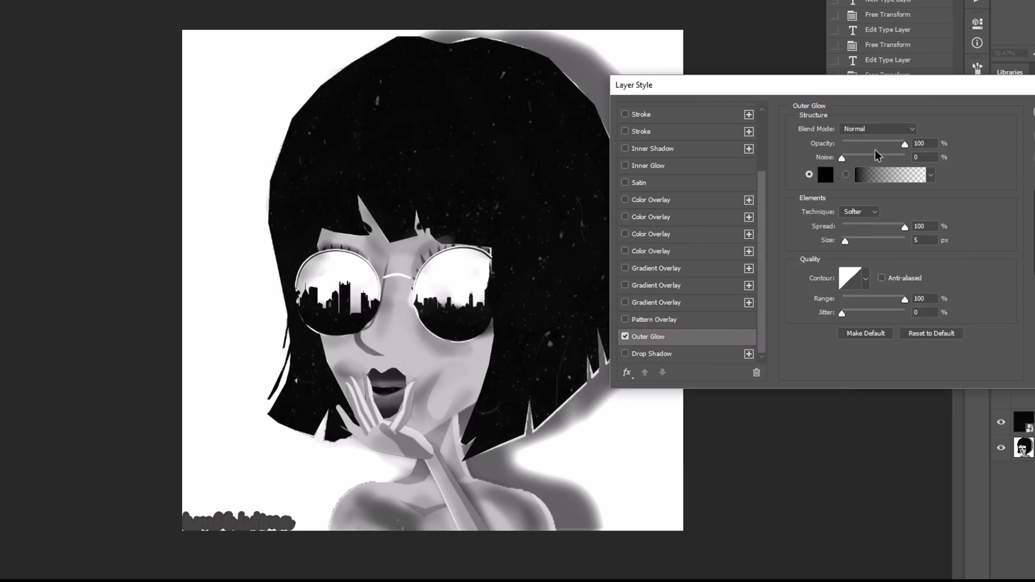
key("Return")
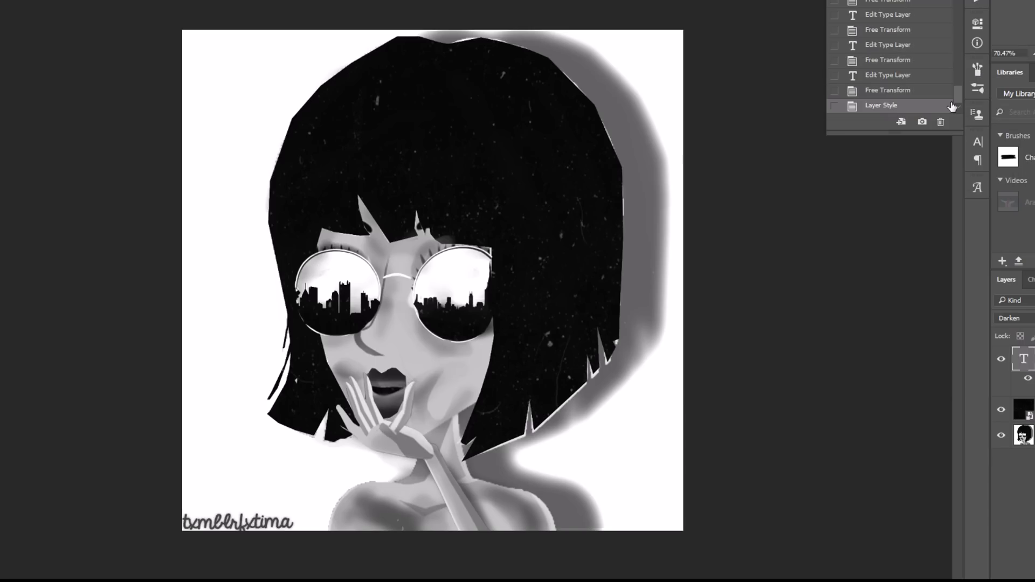
Step: Browse the installed fonts and set the signature in another, narrower script font
left_click(135, 1)
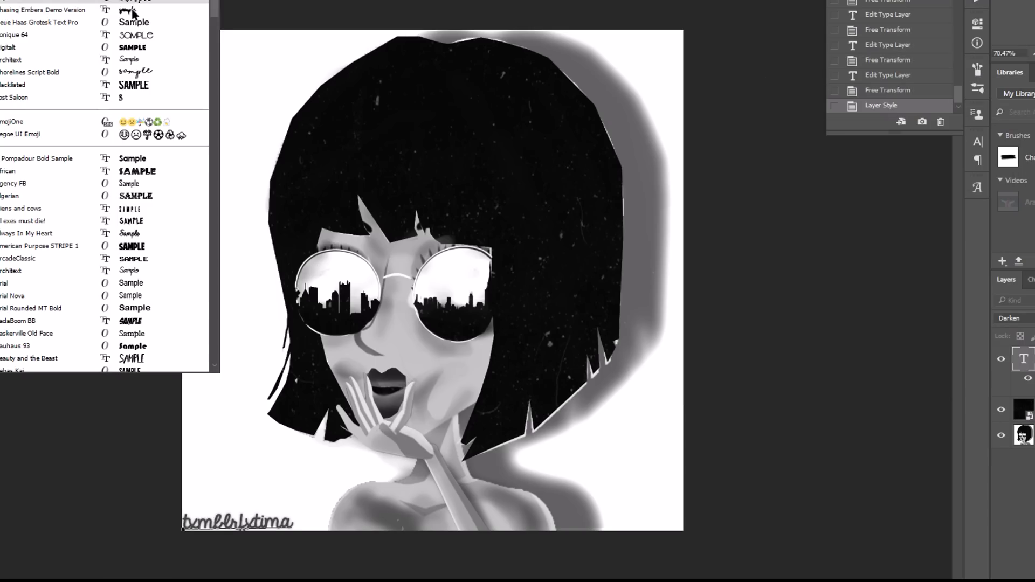
left_click_drag(214, 8, 220, 137)
left_click(264, 548)
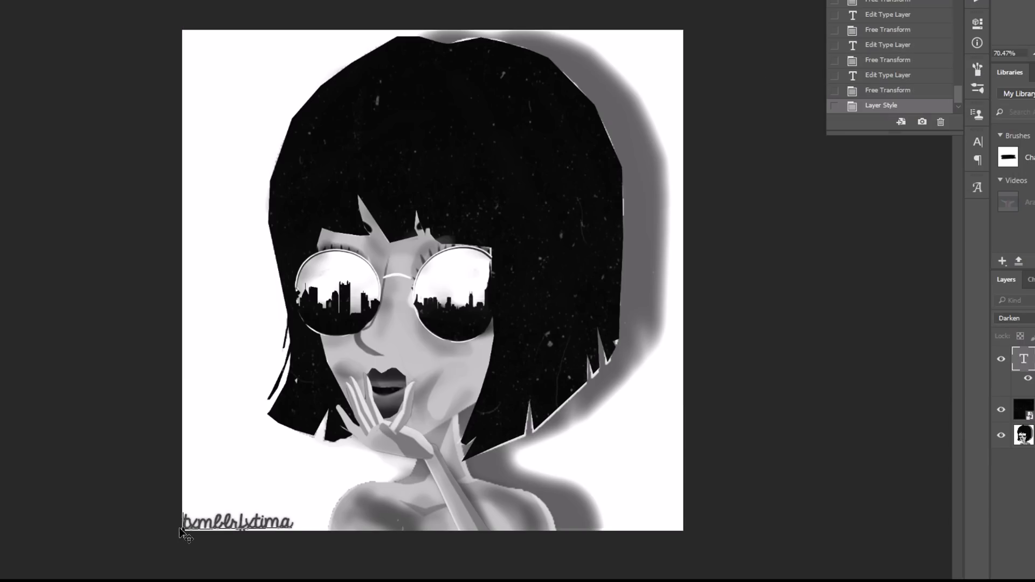
left_click(135, 1)
left_click_drag(224, 17, 223, 152)
left_click(156, 305)
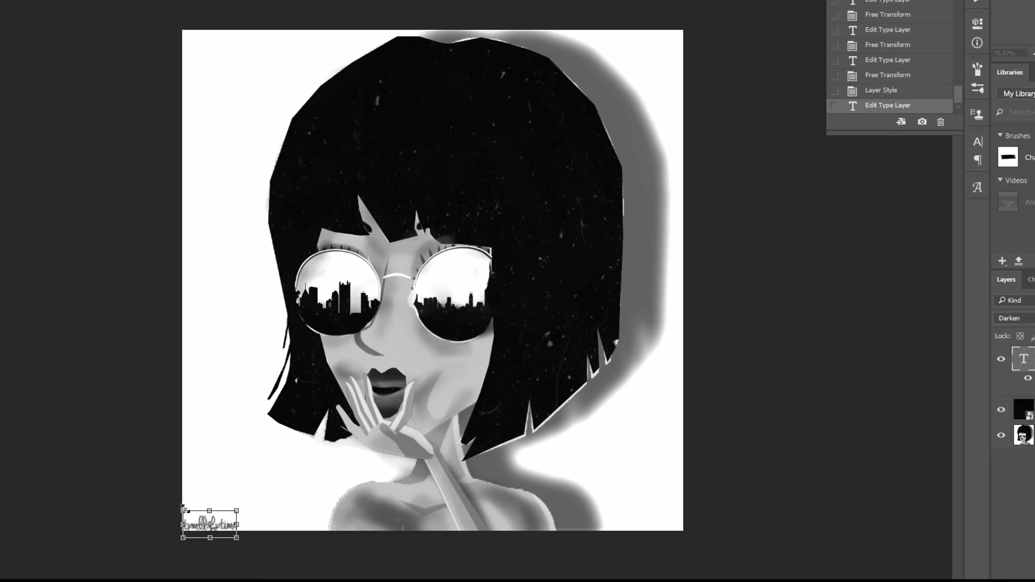